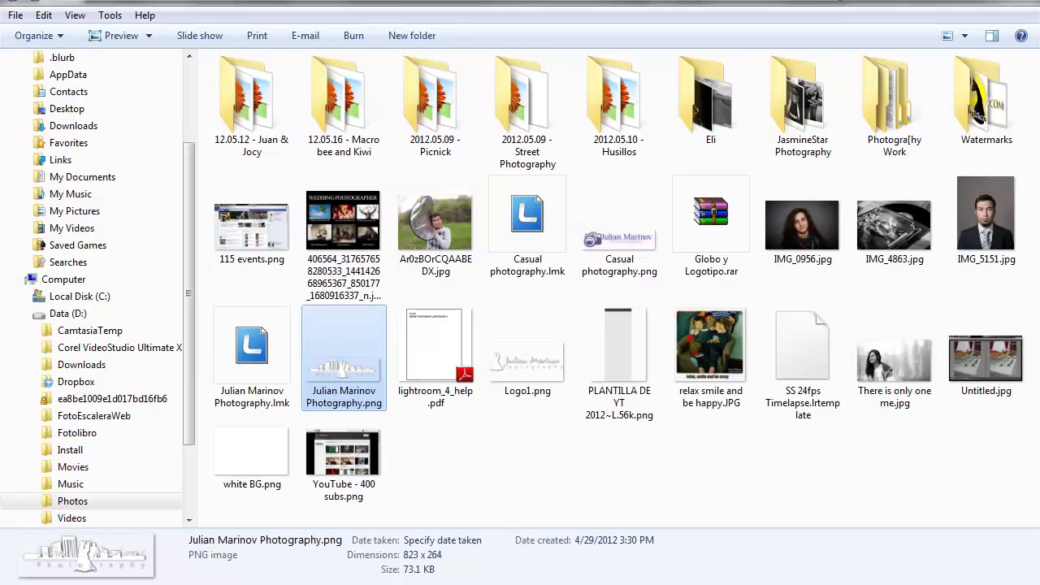
# Preview the Logo1, Casual photography and Julian Marinov Photography logo images full-screen.
pyautogui.doubleClick(513, 359)
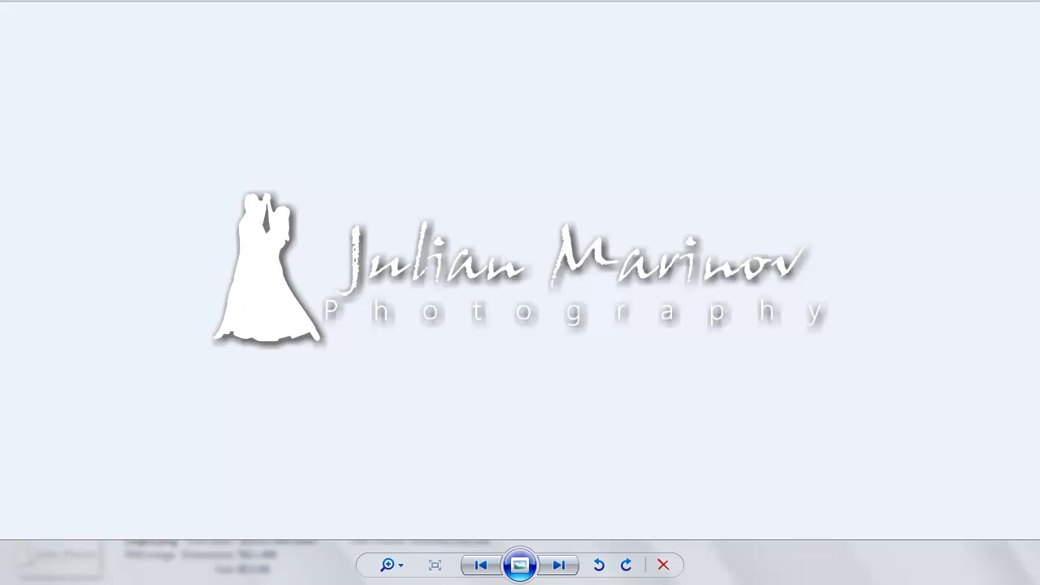
pyautogui.press('Escape')
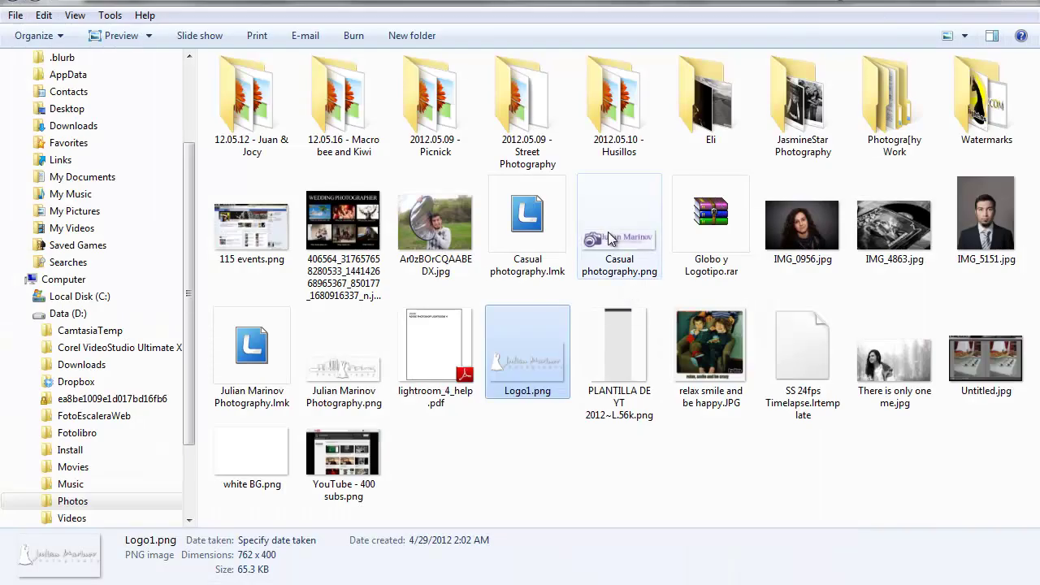
pyautogui.doubleClick(611, 237)
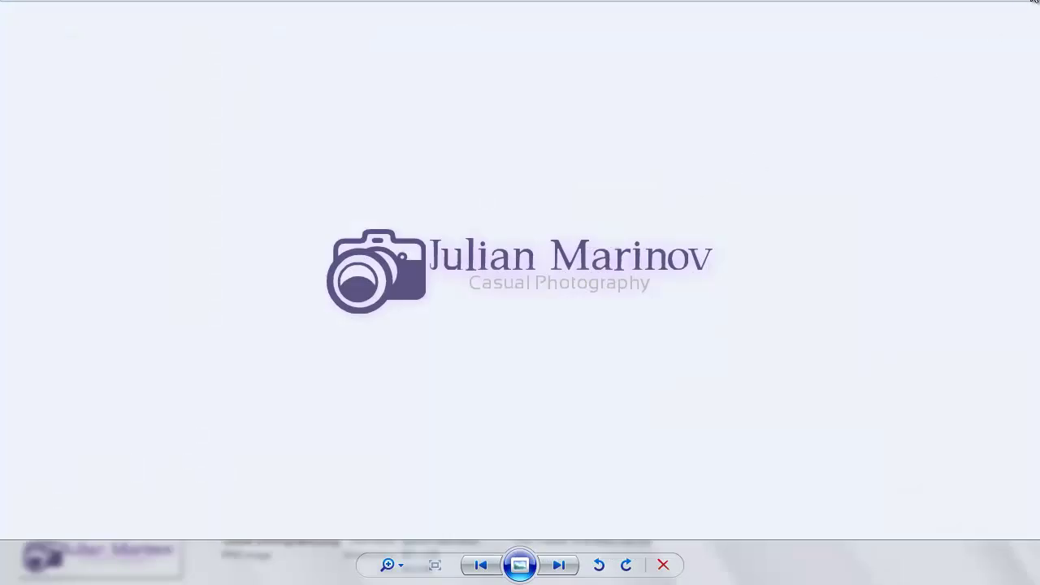
pyautogui.click(663, 565)
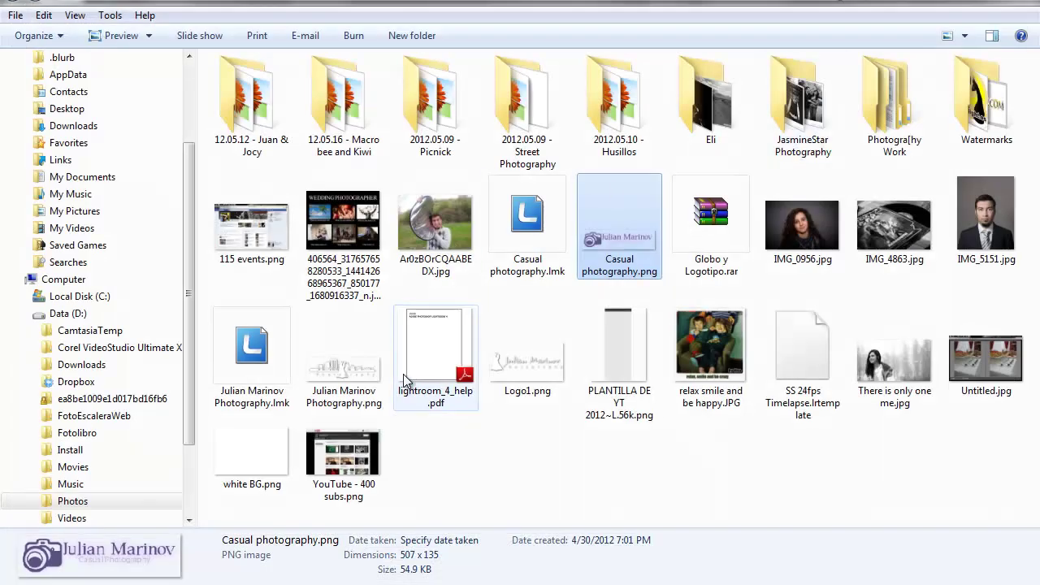
pyautogui.click(342, 363)
pyautogui.doubleClick(341, 363)
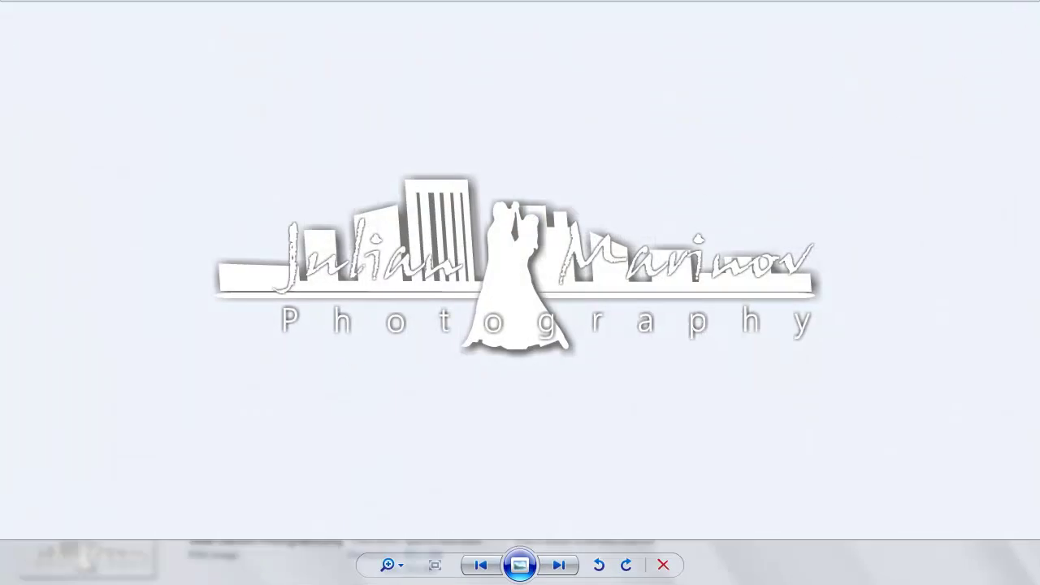
pyautogui.hotkey('alt', 'F4')
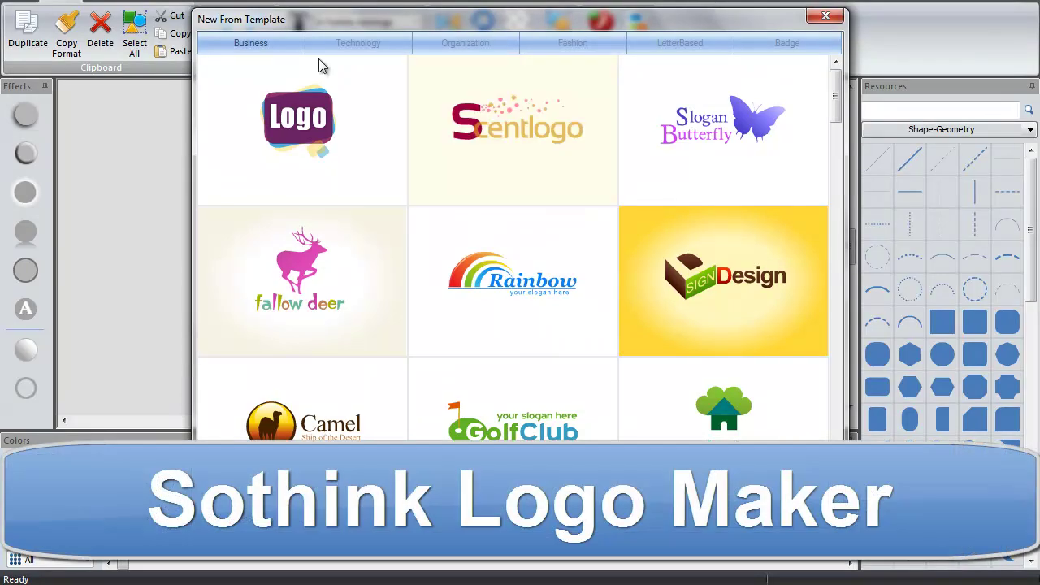
# Browse the Technology and Organization template categories, scrolling through each.
pyautogui.moveTo(478, 21); pyautogui.dragTo(497, 23)
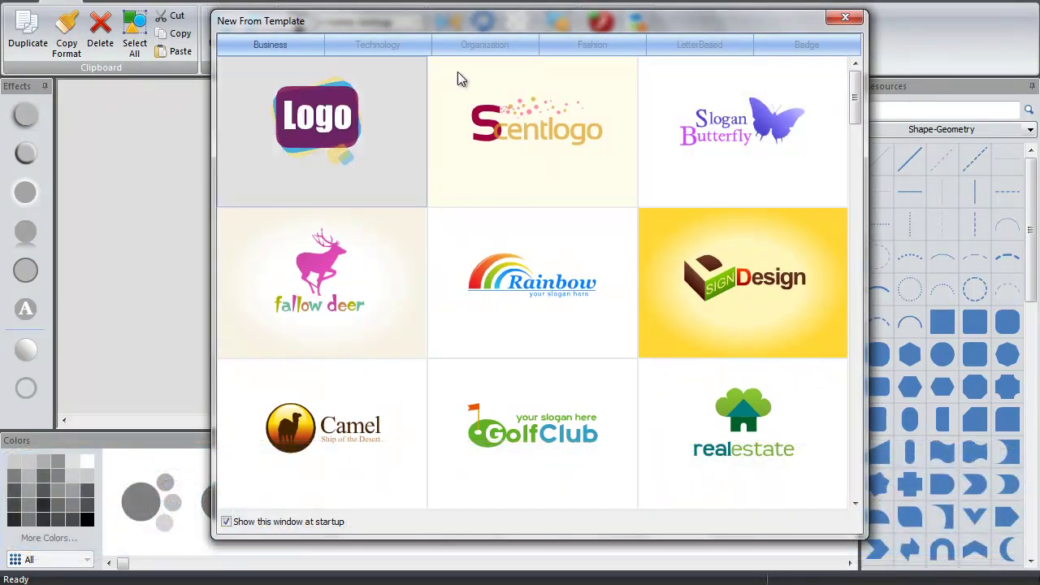
pyautogui.moveTo(855, 89); pyautogui.dragTo(852, 467)
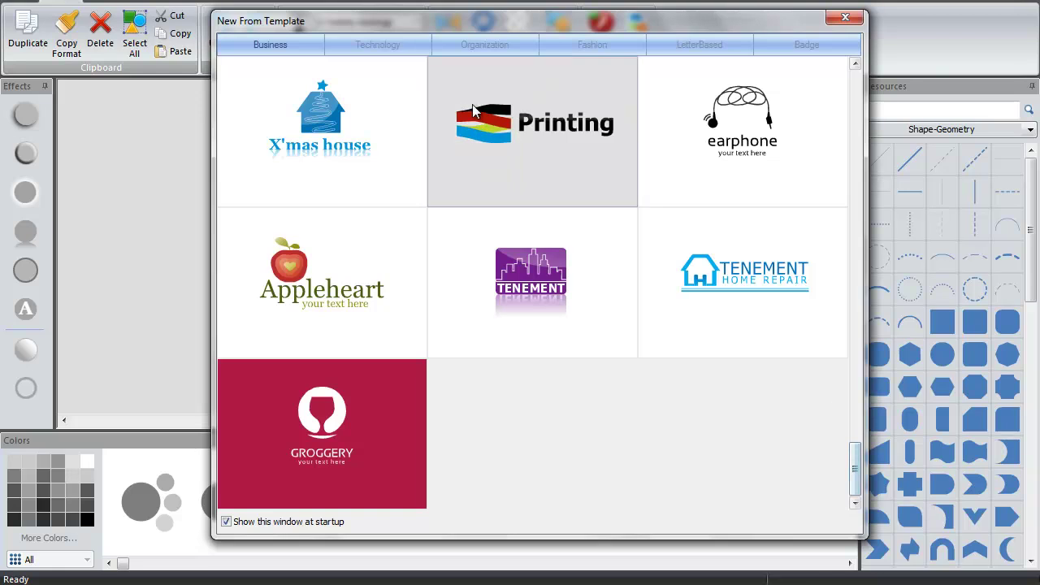
pyautogui.click(406, 51)
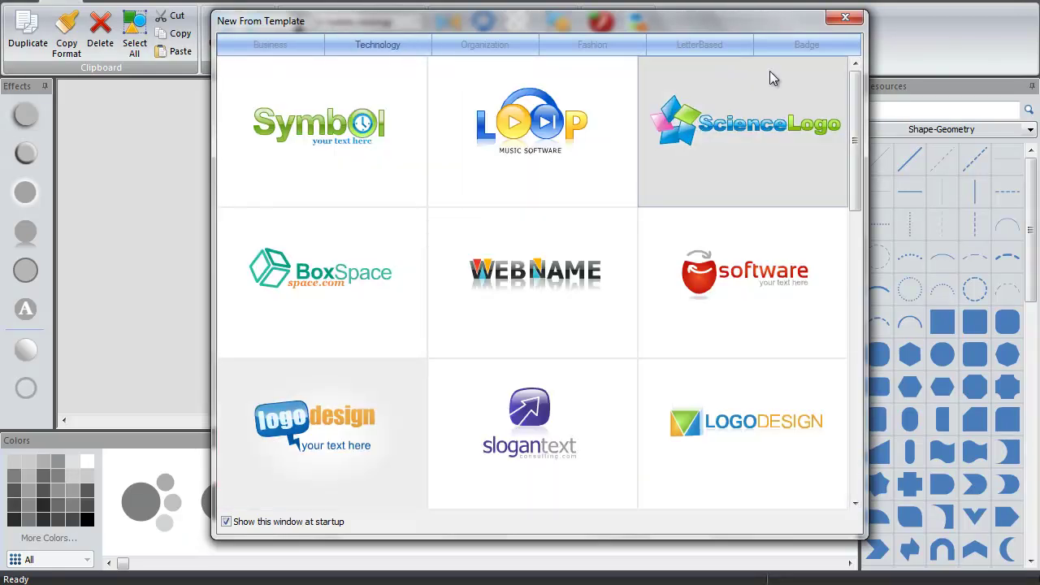
pyautogui.moveTo(858, 127)
pyautogui.mouseDown()
pyautogui.moveTo(858, 340)
pyautogui.moveTo(852, 128)
pyautogui.mouseUp()
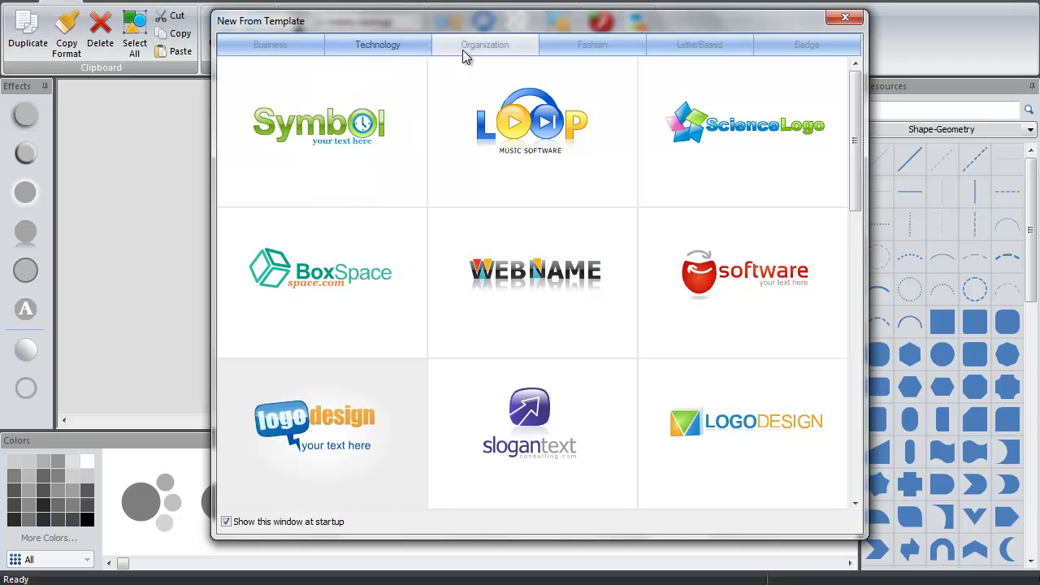
pyautogui.click(462, 50)
pyautogui.moveTo(859, 103); pyautogui.dragTo(856, 284)
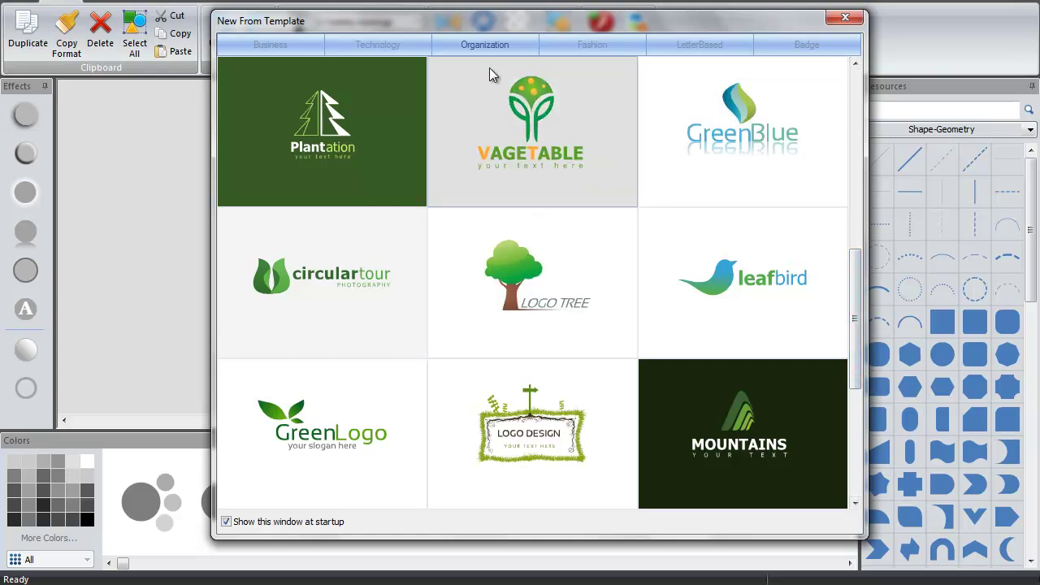
# Look through the Fashion, LetterBased and Badge templates, ending back on Fashion.
pyautogui.click(579, 46)
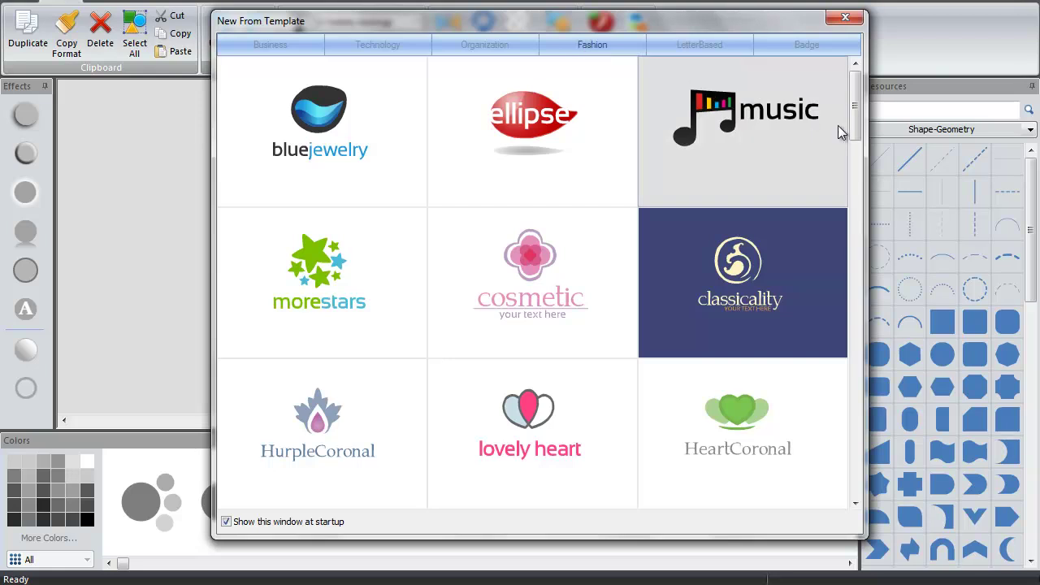
pyautogui.moveTo(857, 130); pyautogui.dragTo(857, 179)
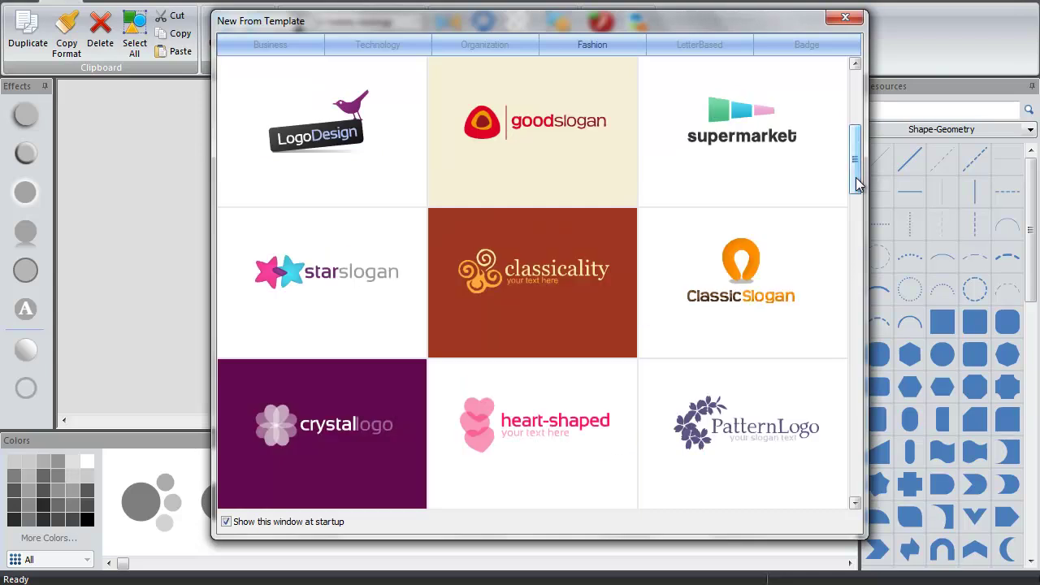
pyautogui.click(679, 47)
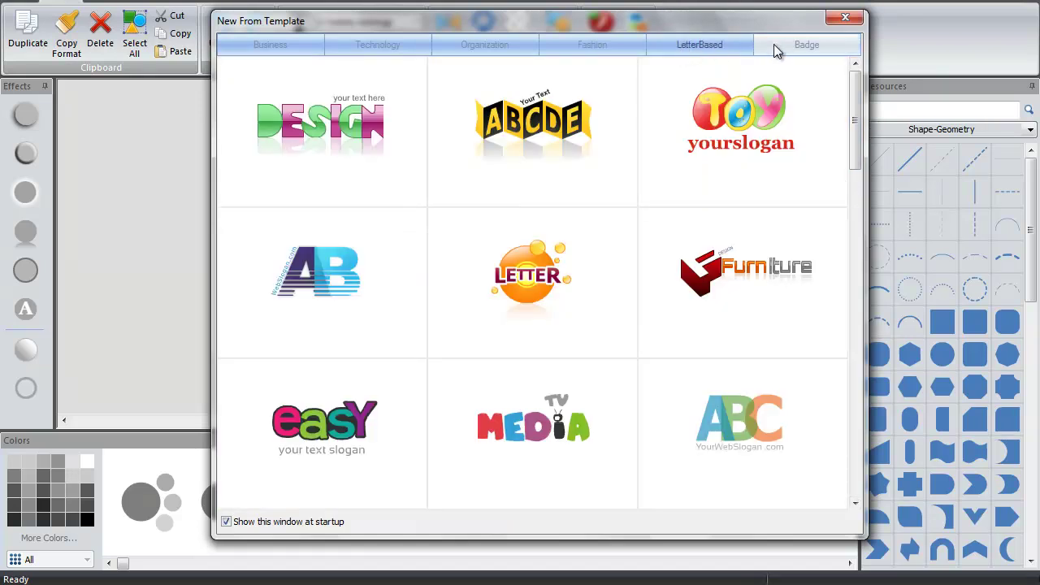
pyautogui.click(781, 47)
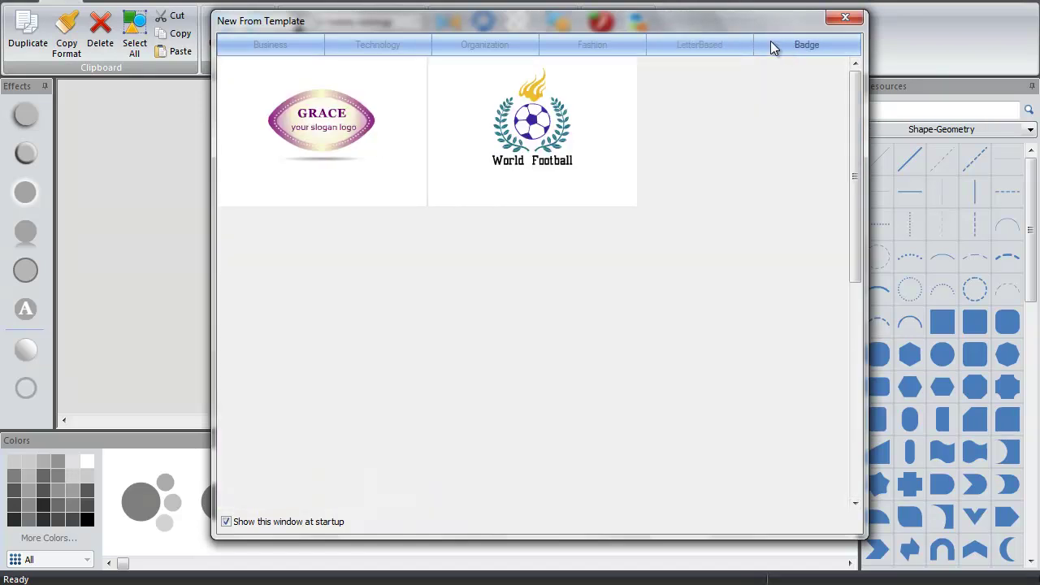
pyautogui.click(709, 50)
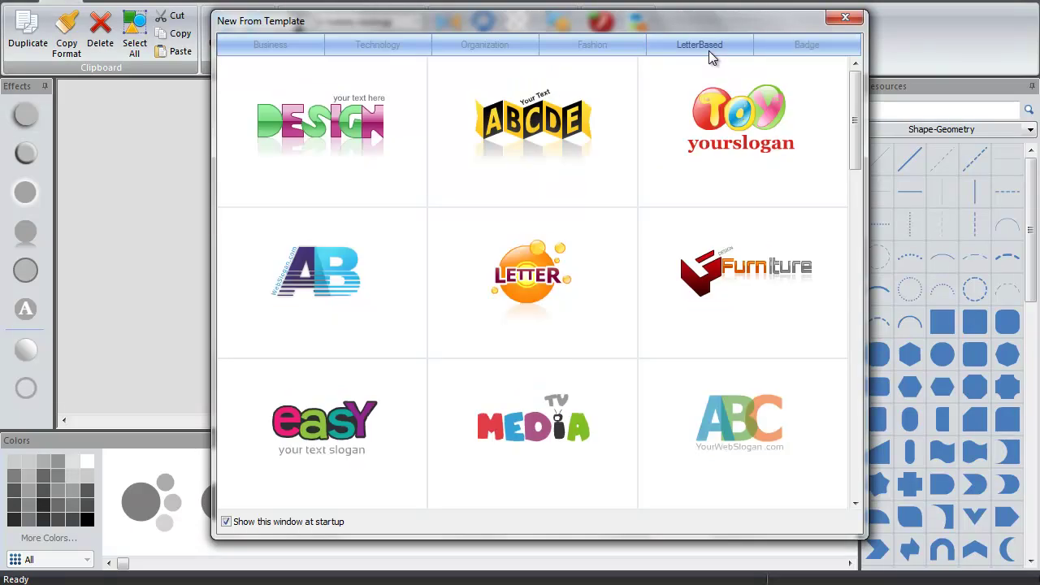
pyautogui.click(602, 51)
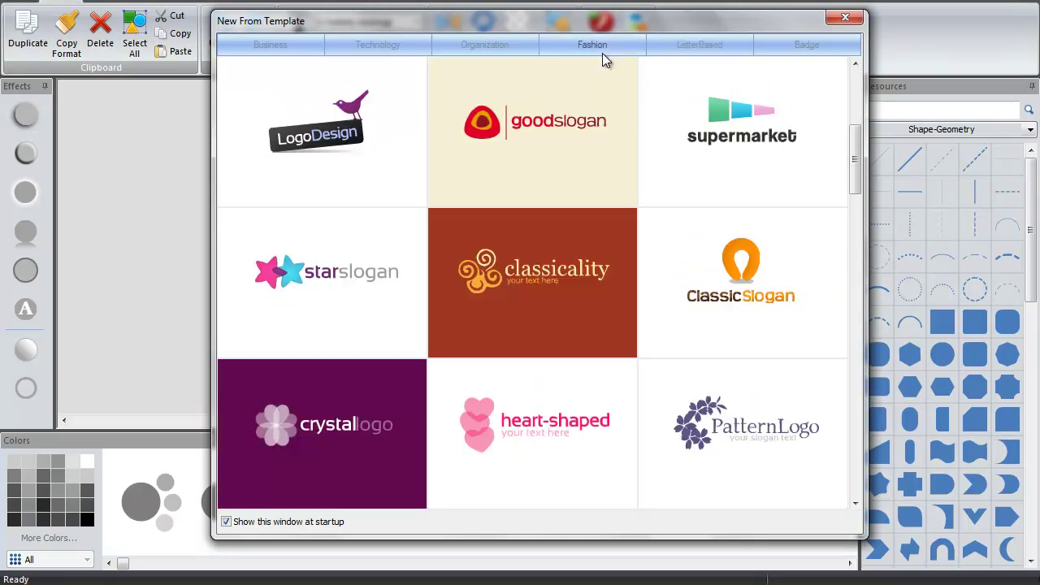
# Start a logo from the starslogan template and replace 'star' with 'Julian'.
pyautogui.doubleClick(348, 312)
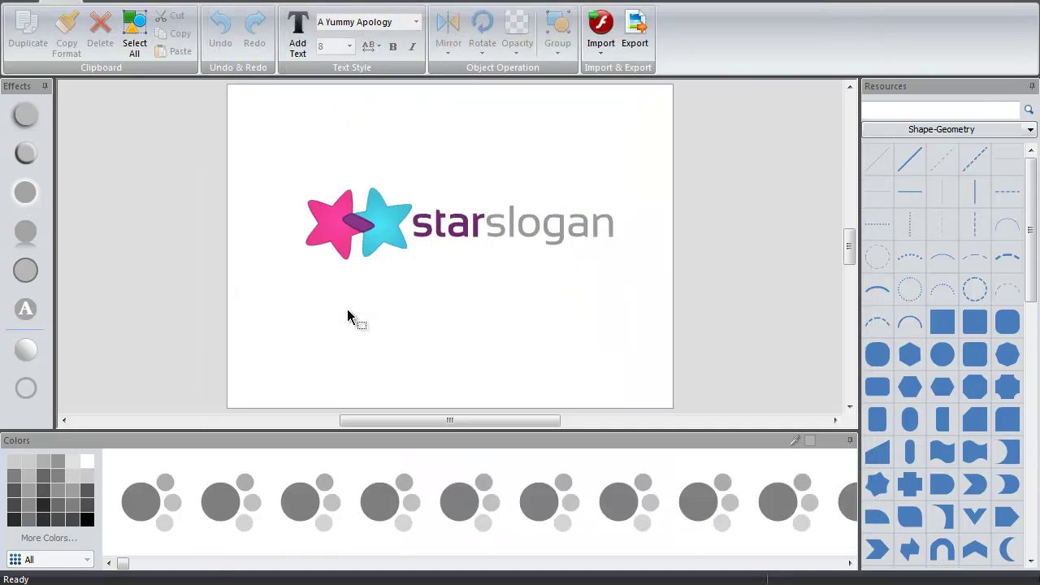
pyautogui.click(458, 237)
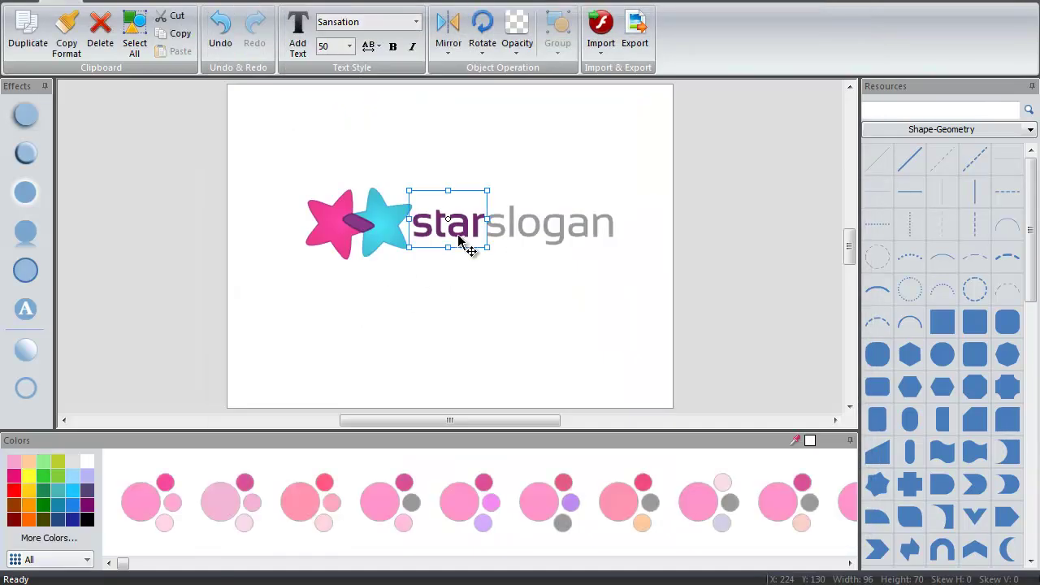
pyautogui.doubleClick(459, 236)
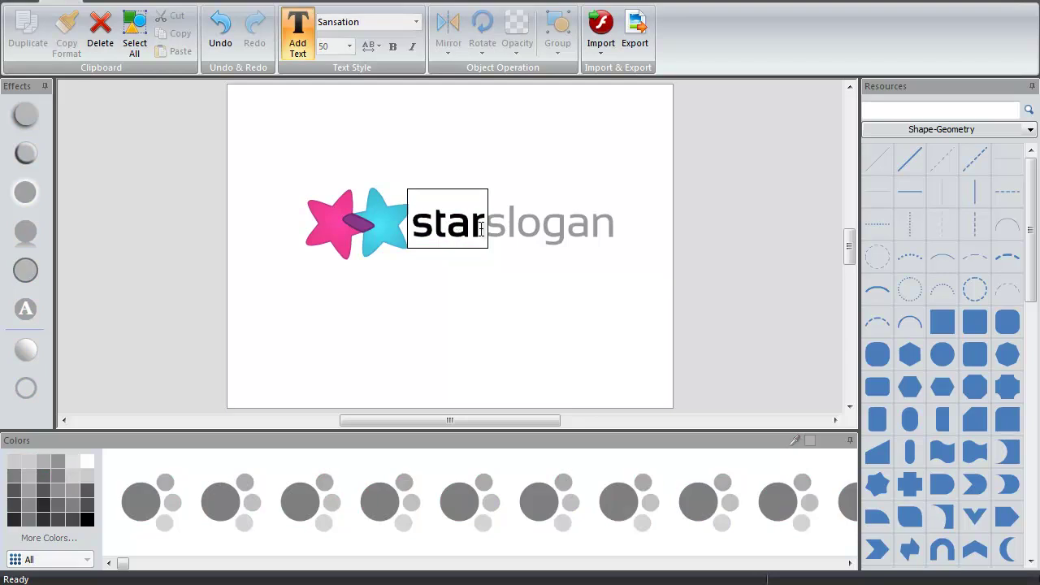
pyautogui.moveTo(485, 228); pyautogui.dragTo(428, 229)
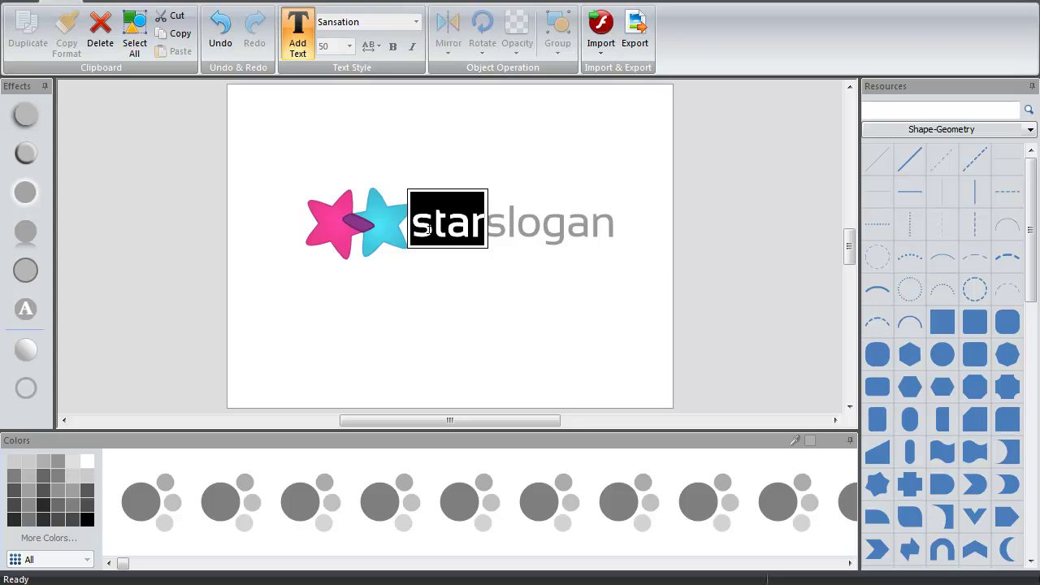
pyautogui.write('Julian')
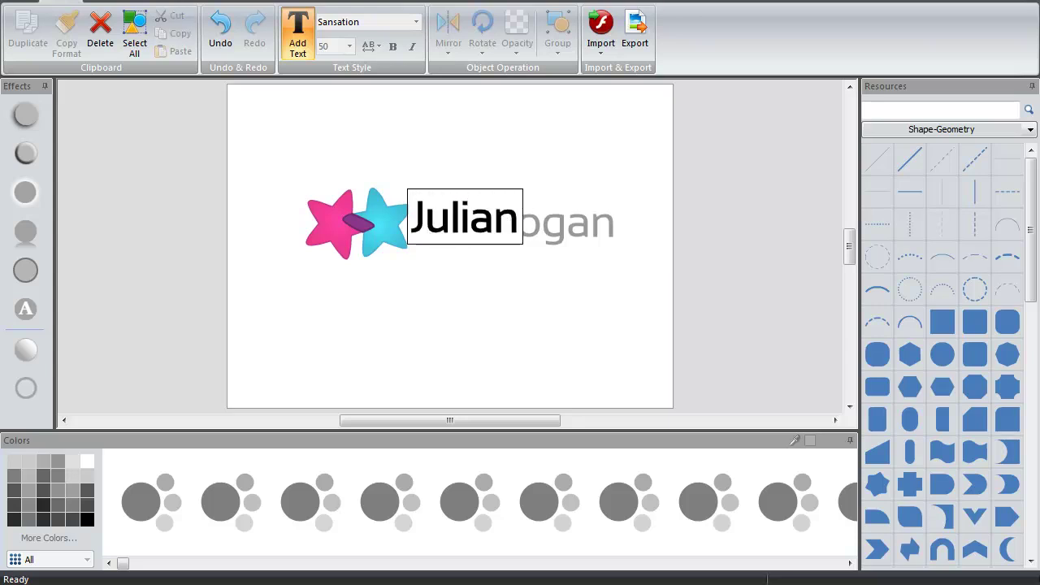
pyautogui.click(547, 232)
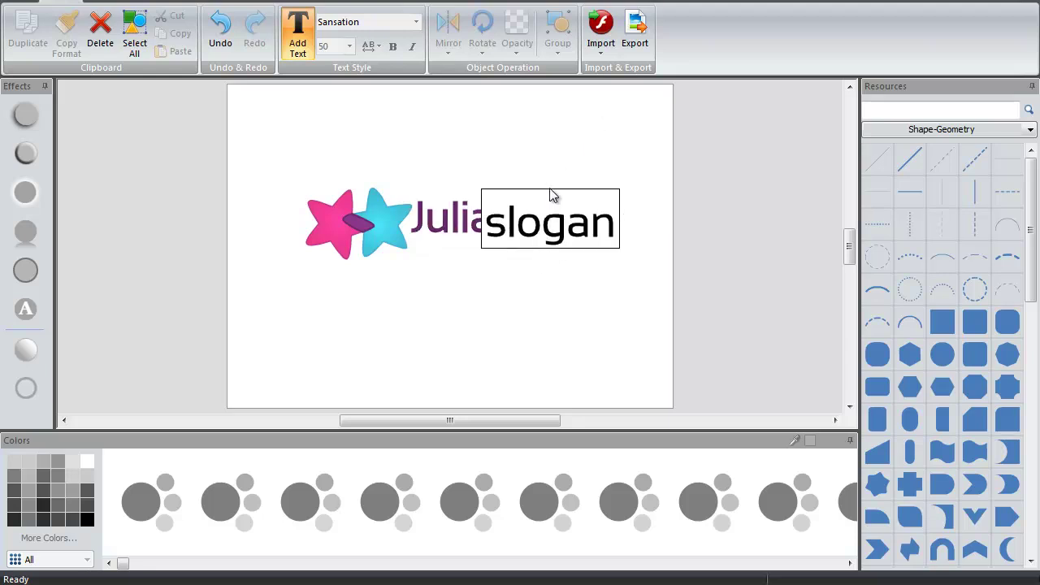
# Nudge the slogan text right and widen the page to fit the text.
pyautogui.click(571, 287)
pyautogui.moveTo(569, 235); pyautogui.dragTo(594, 229)
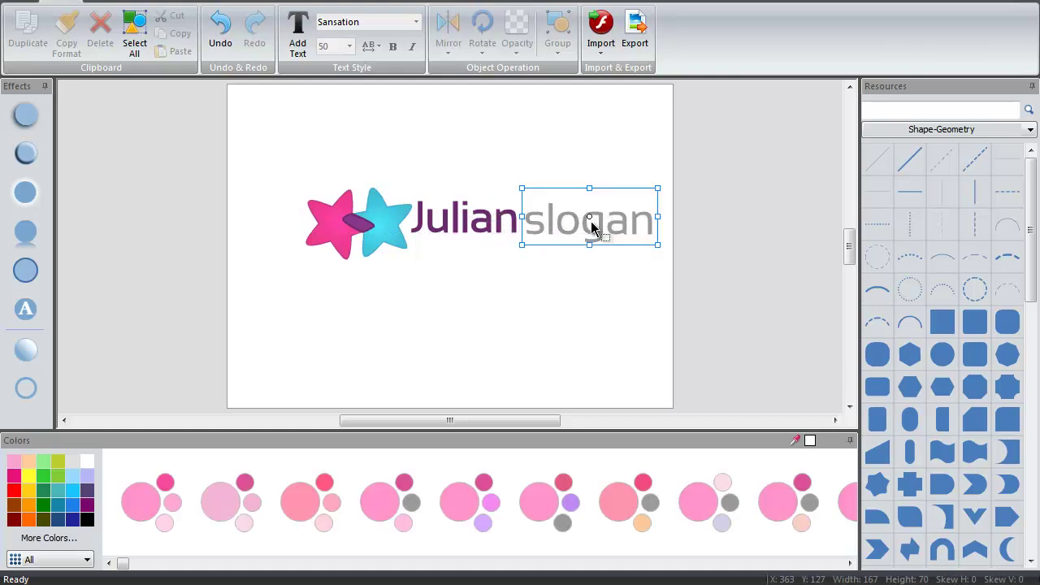
pyautogui.click(664, 277)
pyautogui.moveTo(673, 272); pyautogui.dragTo(748, 265)
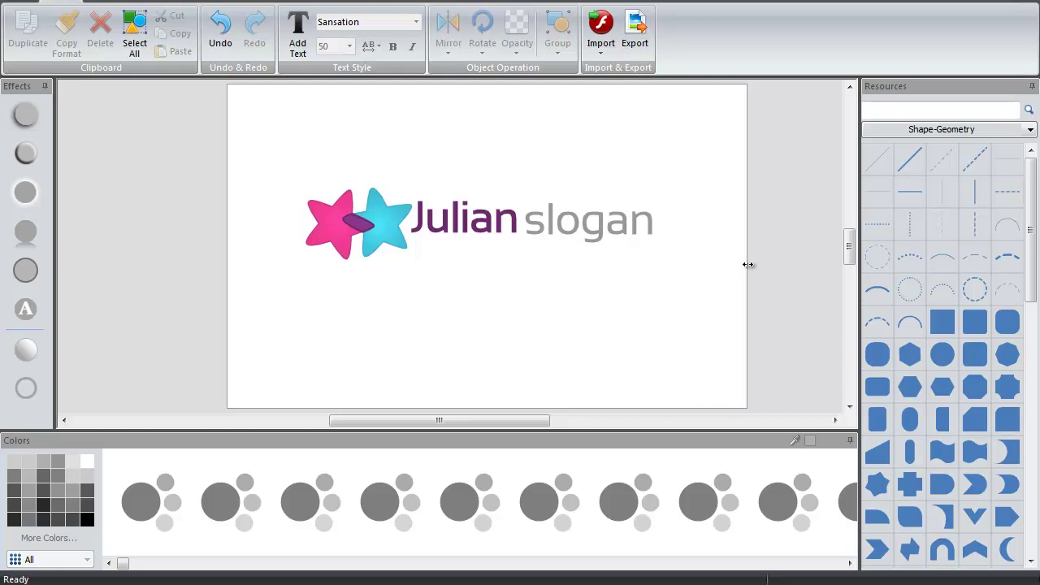
# Reopen the slogan text for editing, trying to highlight the word slogan.
pyautogui.click(638, 234)
pyautogui.click(637, 229)
pyautogui.moveTo(646, 225); pyautogui.dragTo(468, 233)
pyautogui.click(469, 234)
pyautogui.click(585, 229)
pyautogui.click(630, 225)
pyautogui.moveTo(630, 224); pyautogui.dragTo(581, 224)
pyautogui.click(658, 226)
pyautogui.click(657, 230)
pyautogui.click(653, 225)
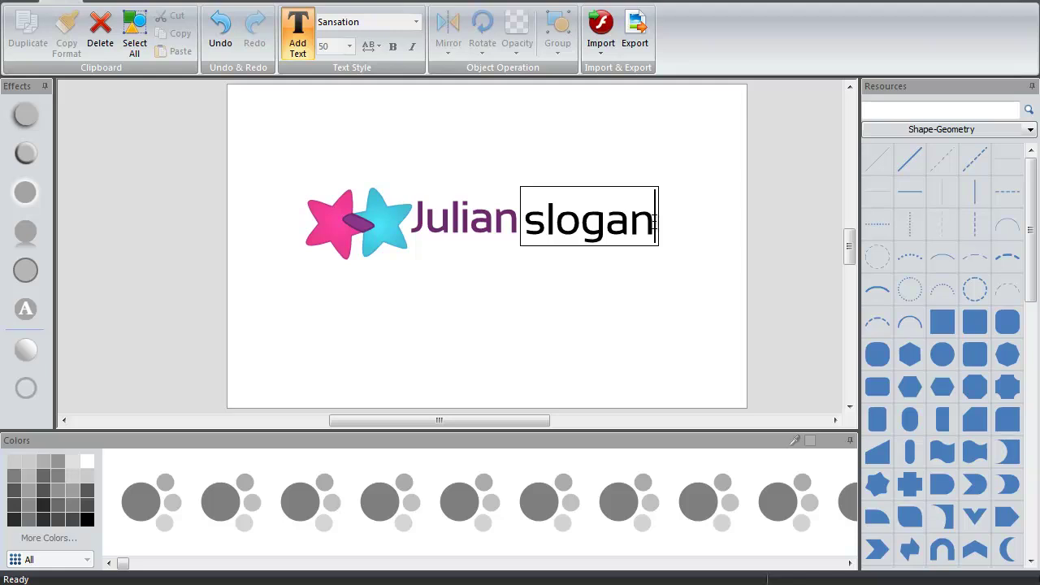
# Replace the word 'slogan' with 'Marinov'.
pyautogui.doubleClick(655, 219)
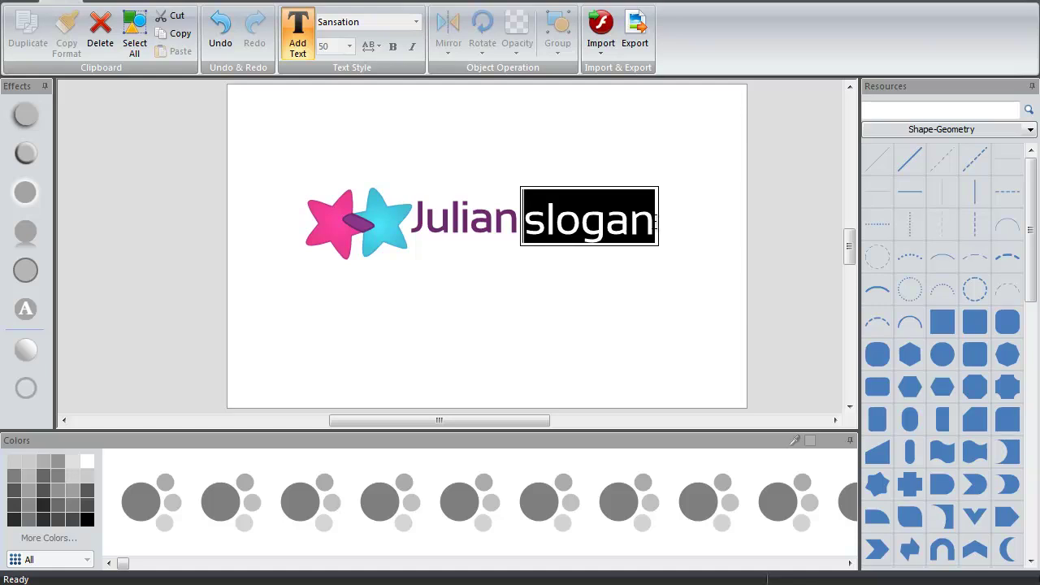
pyautogui.write('Marinov')
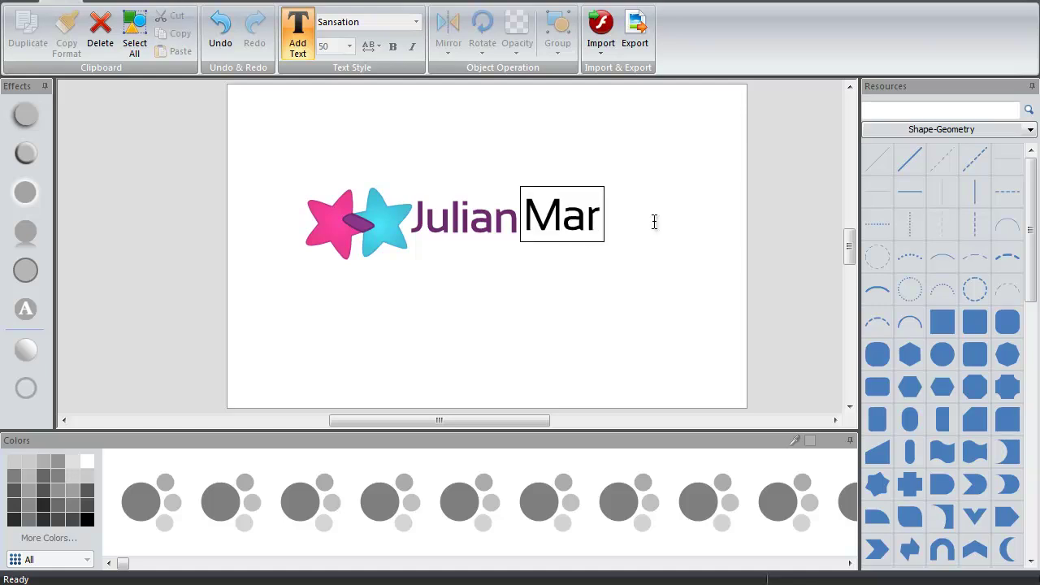
pyautogui.click(646, 308)
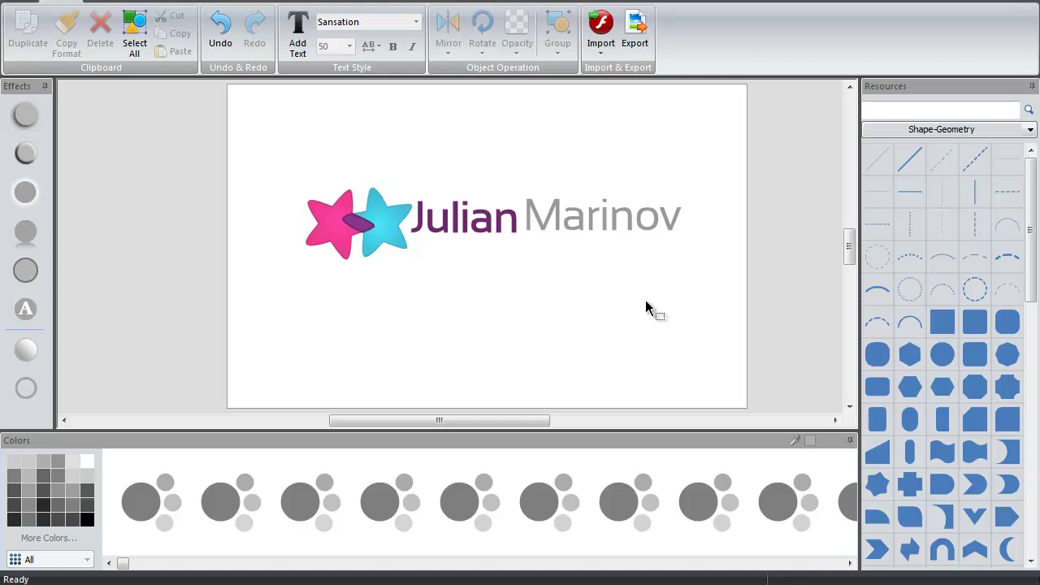
# Stack Julian above Marinov by moving Marinov down and raising Julian.
pyautogui.moveTo(594, 225); pyautogui.dragTo(475, 257)
pyautogui.click(479, 301)
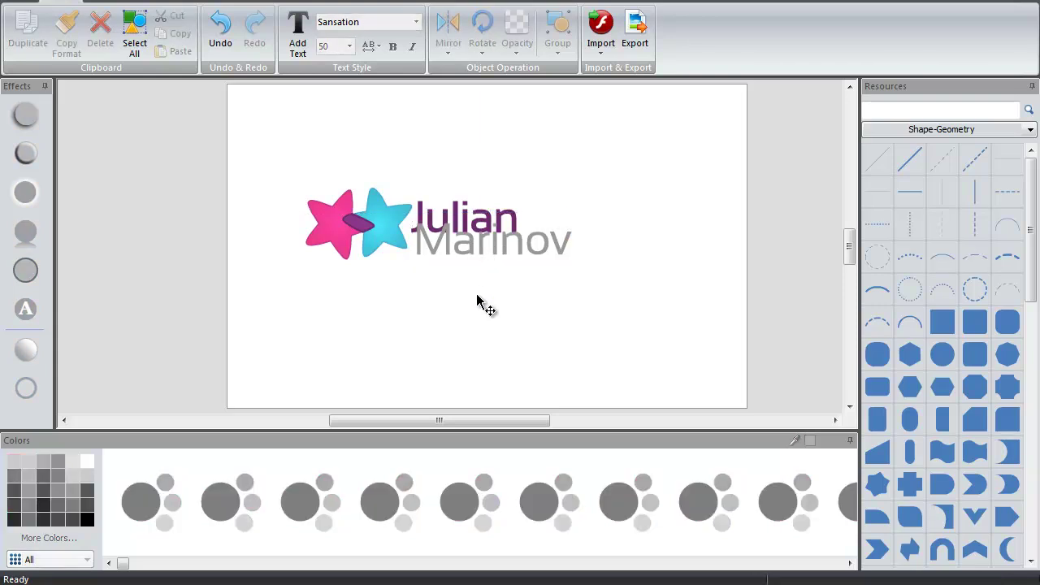
pyautogui.moveTo(465, 218)
pyautogui.mouseDown()
pyautogui.moveTo(422, 218)
pyautogui.moveTo(423, 207)
pyautogui.moveTo(466, 201)
pyautogui.mouseUp()
pyautogui.click(461, 271)
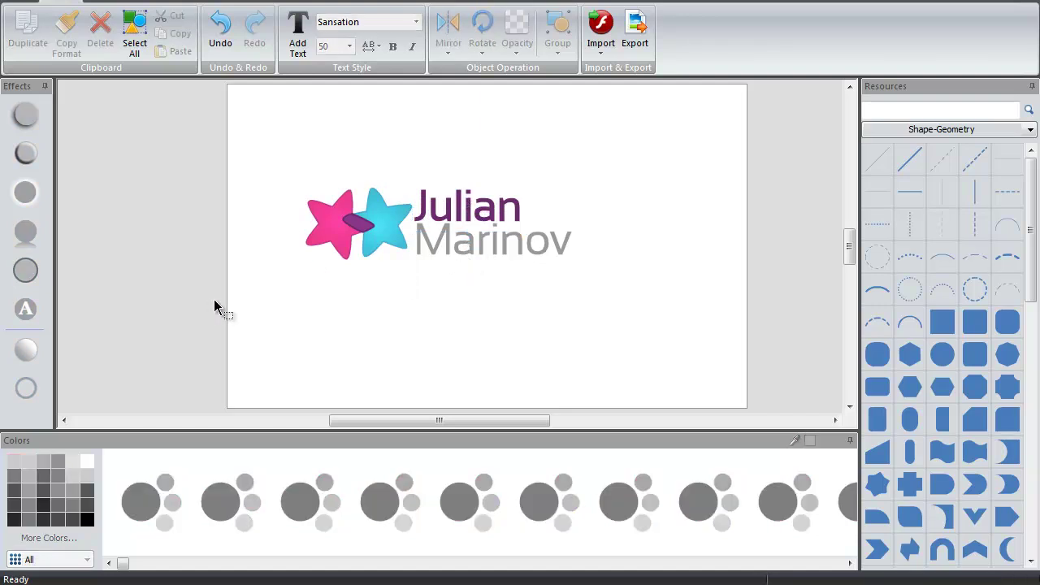
pyautogui.click(445, 218)
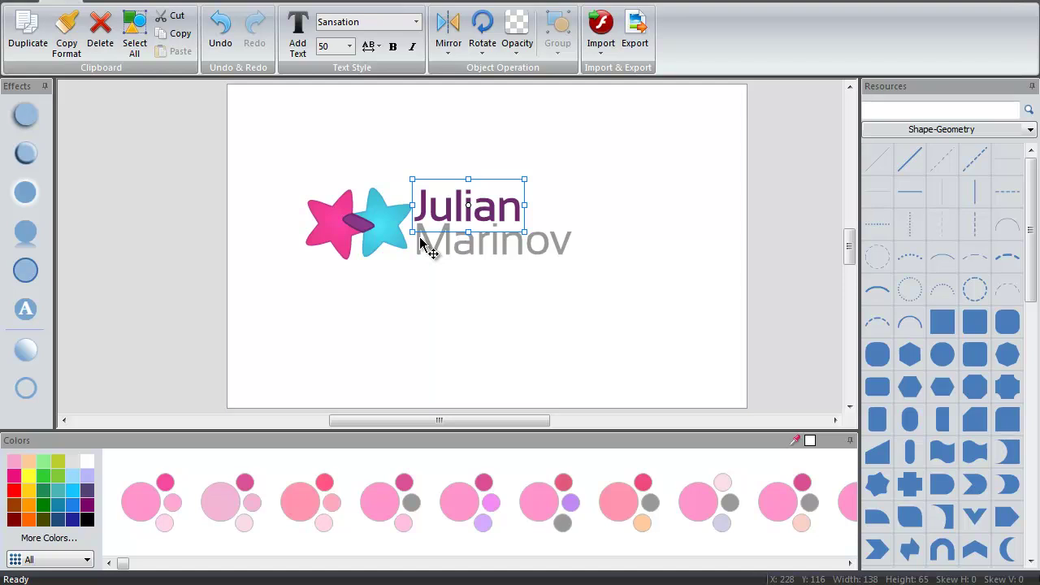
# Give the Julian text a Bevel effect preset.
pyautogui.click(420, 240)
pyautogui.click(426, 214)
pyautogui.click(25, 192)
pyautogui.click(27, 159)
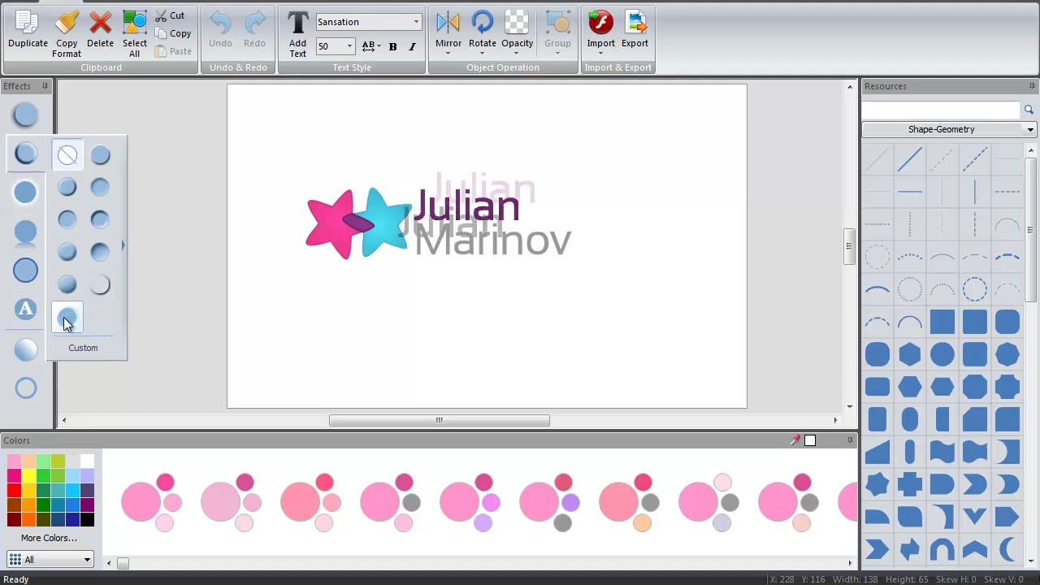
pyautogui.click(100, 252)
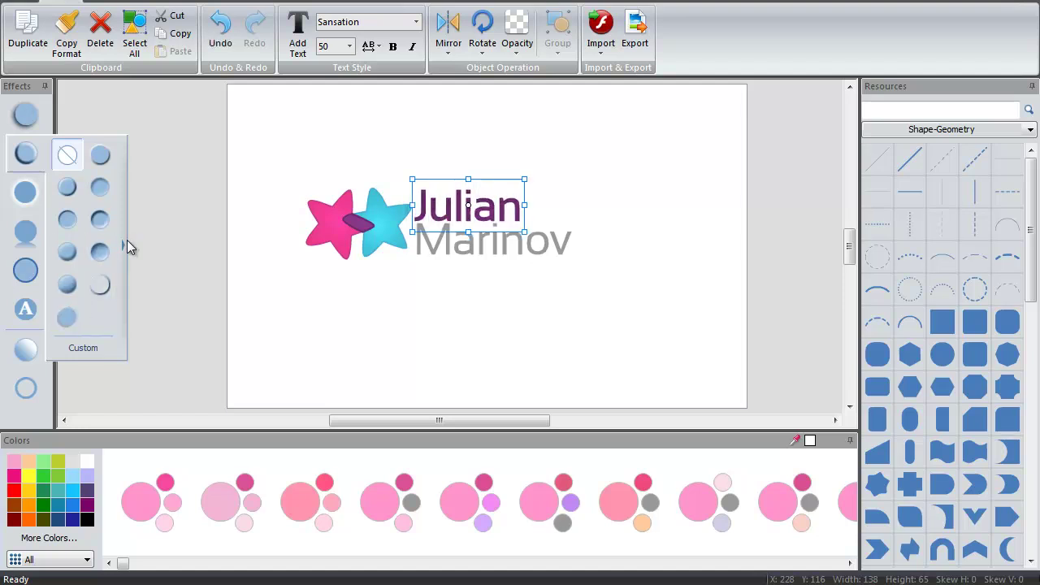
pyautogui.click(101, 157)
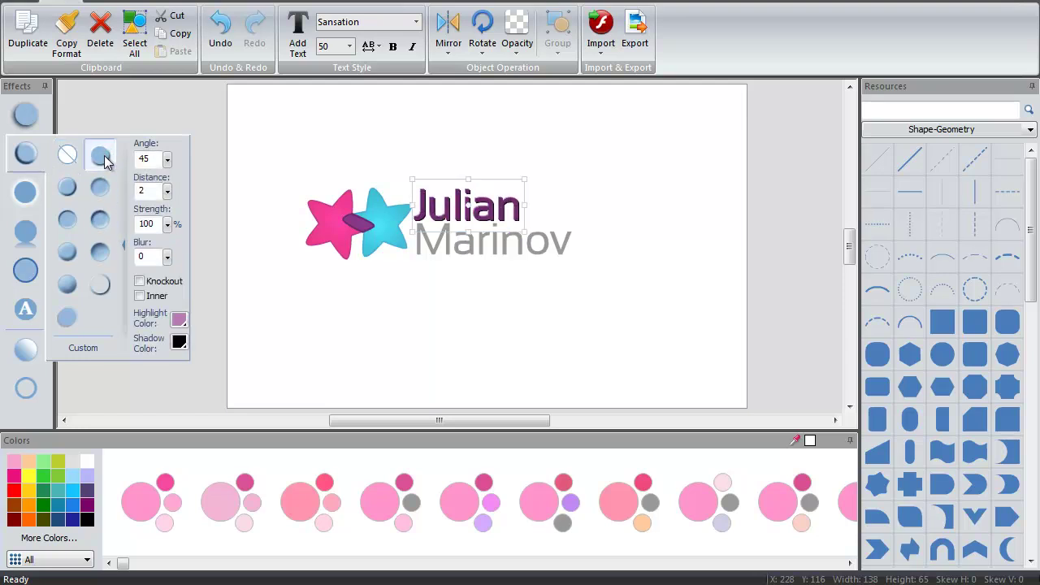
# Apply the top-right soft drop shadow preset to Marinov and to Julian.
pyautogui.click(420, 251)
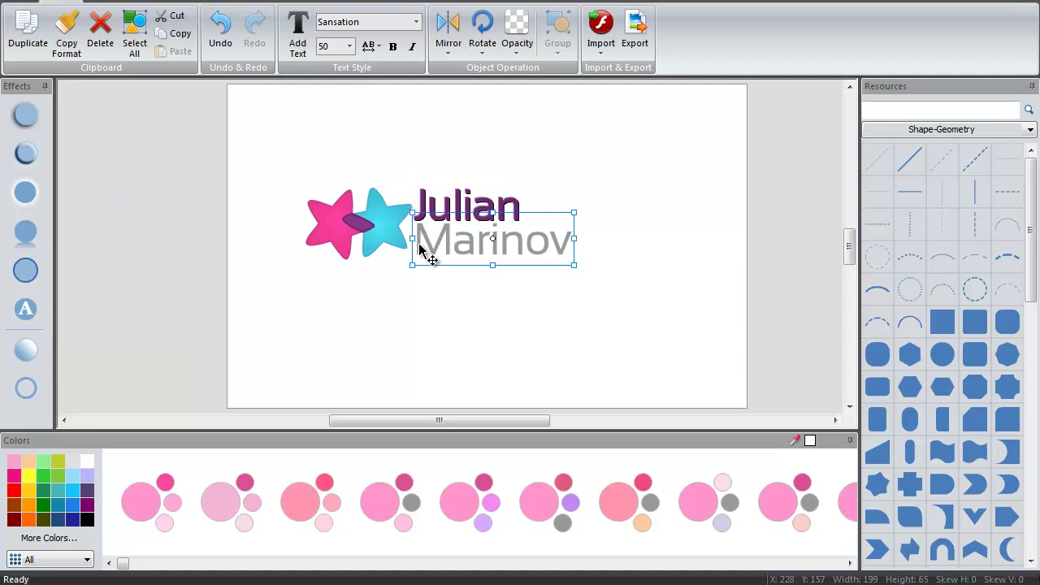
pyautogui.moveTo(31, 122)
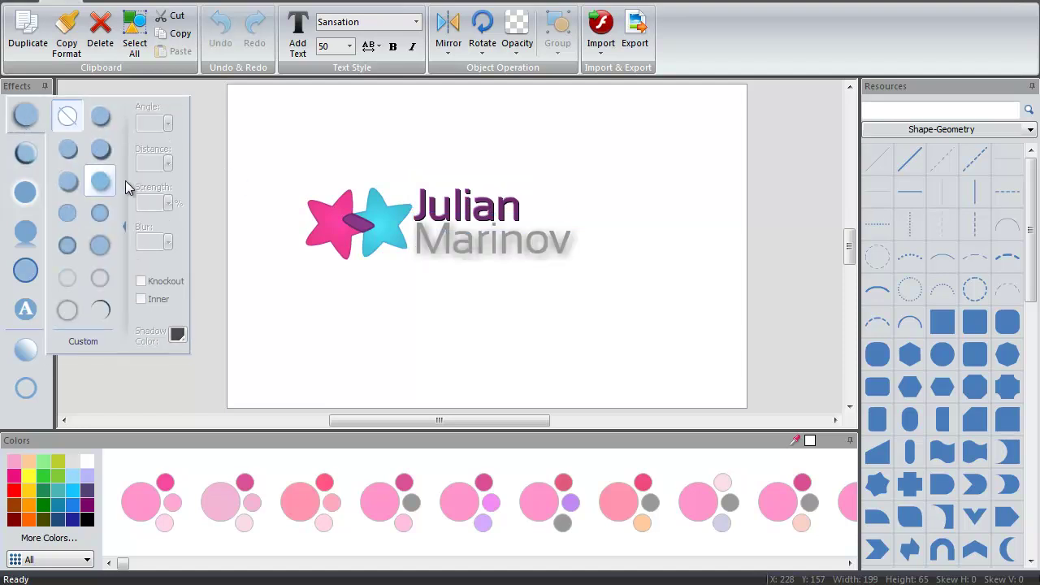
pyautogui.click(100, 119)
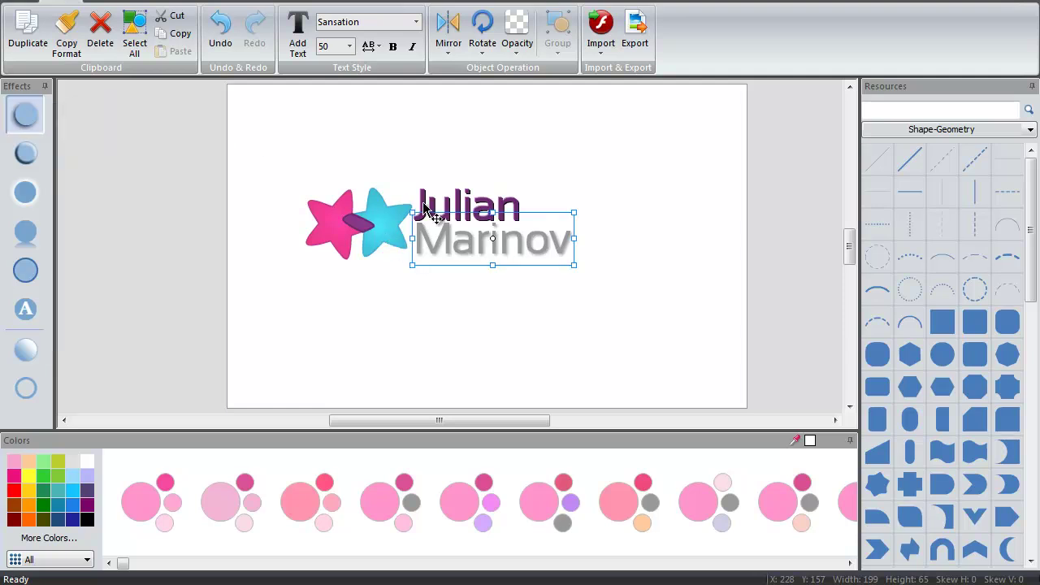
pyautogui.moveTo(8, 115)
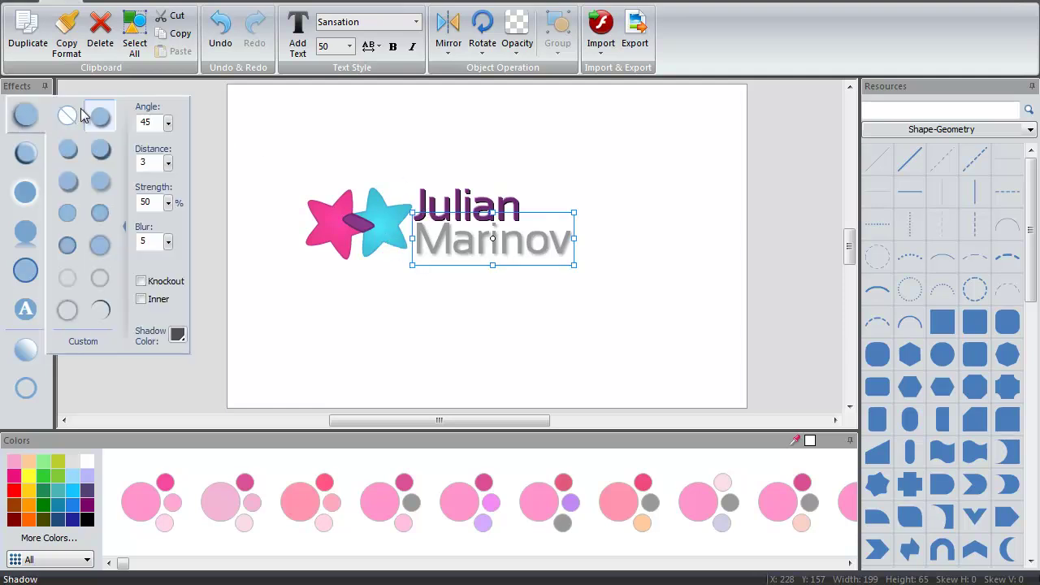
pyautogui.click(425, 209)
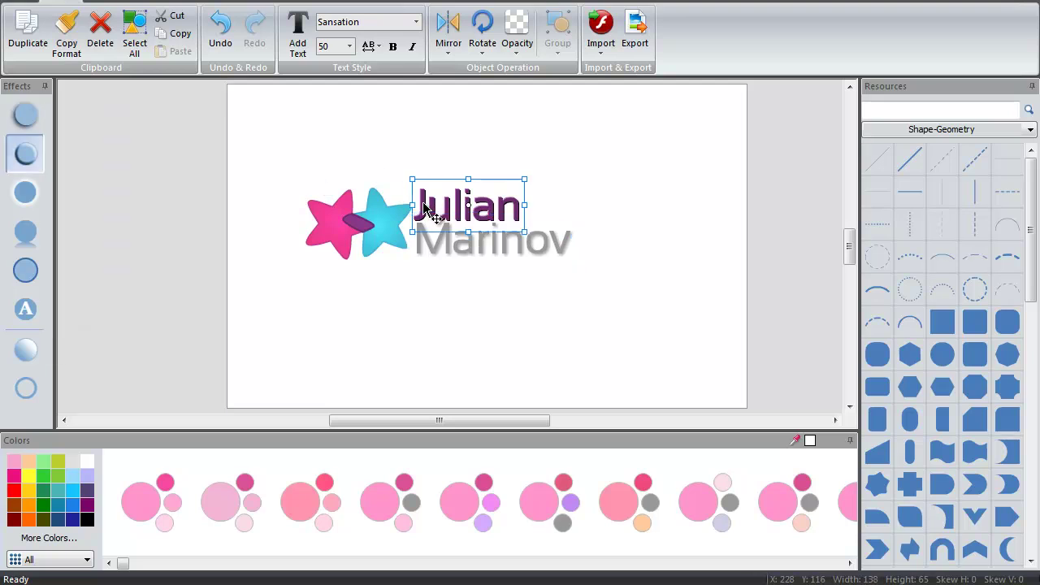
pyautogui.moveTo(37, 112)
pyautogui.click(100, 116)
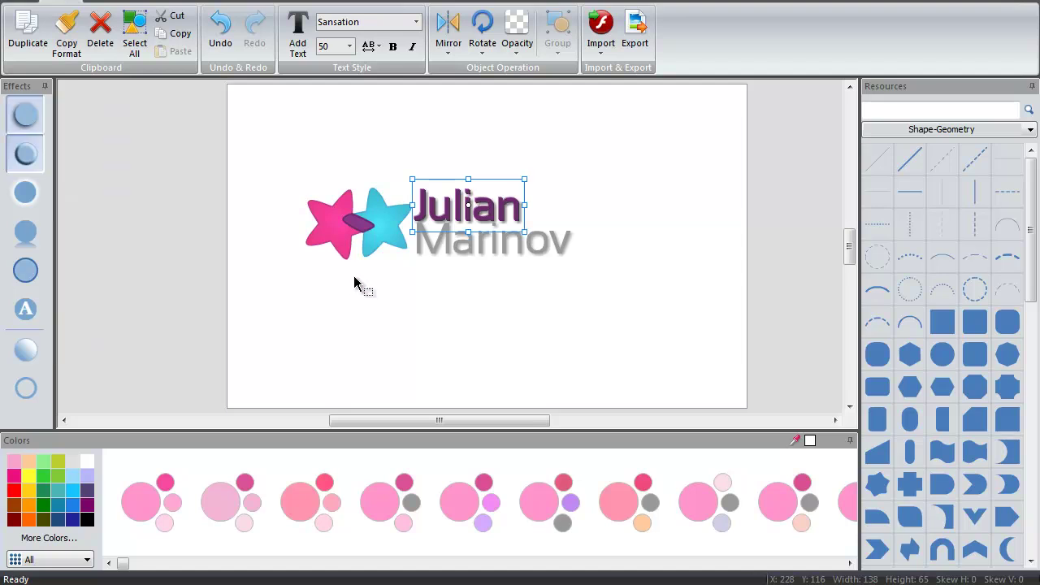
# Browse the resource categories and scroll to find the lizard silhouette.
pyautogui.moveTo(1032, 159); pyautogui.dragTo(1033, 360)
pyautogui.moveTo(1030, 438); pyautogui.dragTo(1031, 484)
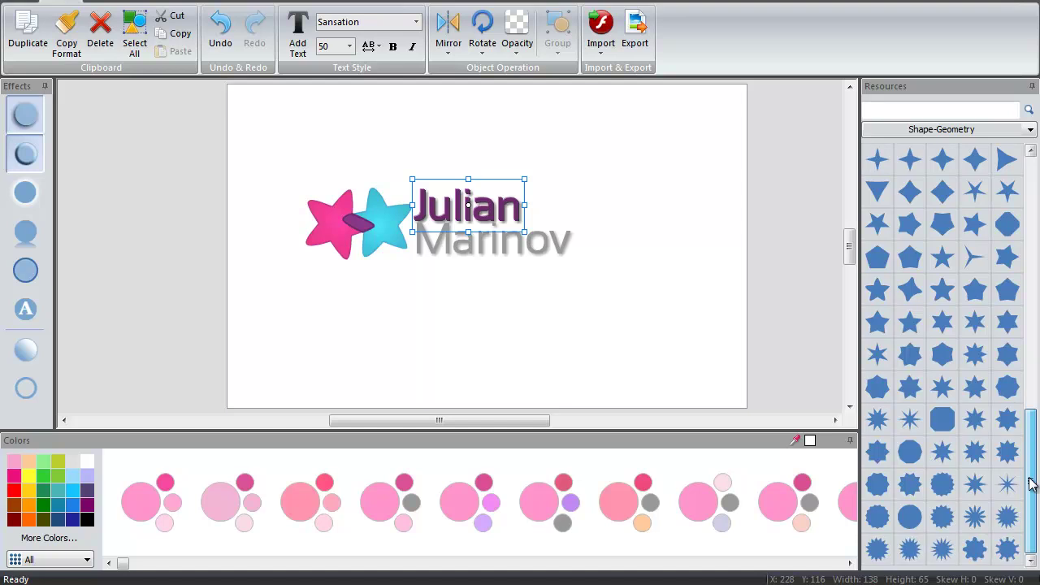
pyautogui.moveTo(1030, 430); pyautogui.dragTo(1031, 136)
pyautogui.click(1030, 131)
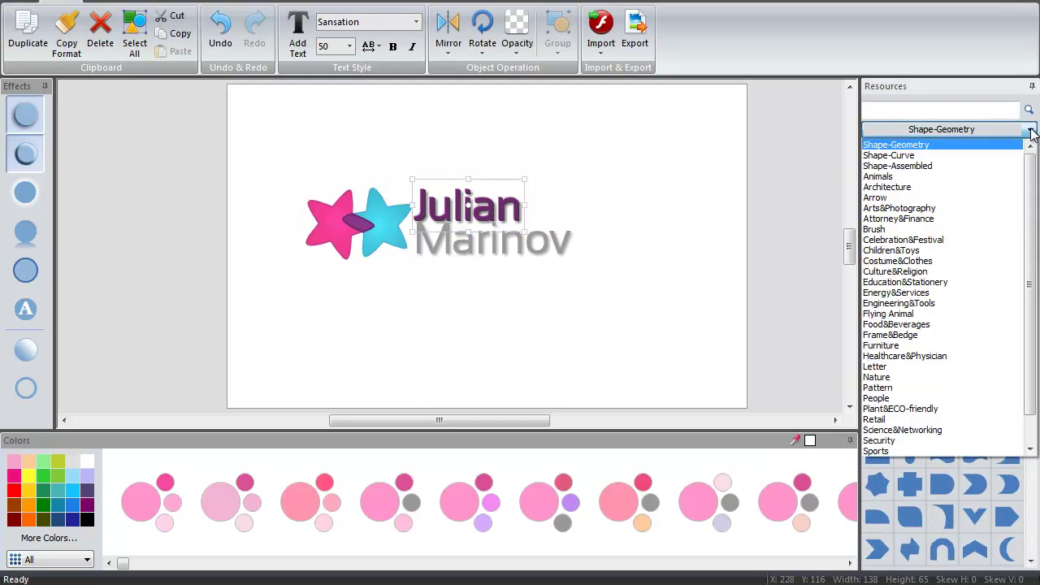
pyautogui.click(981, 154)
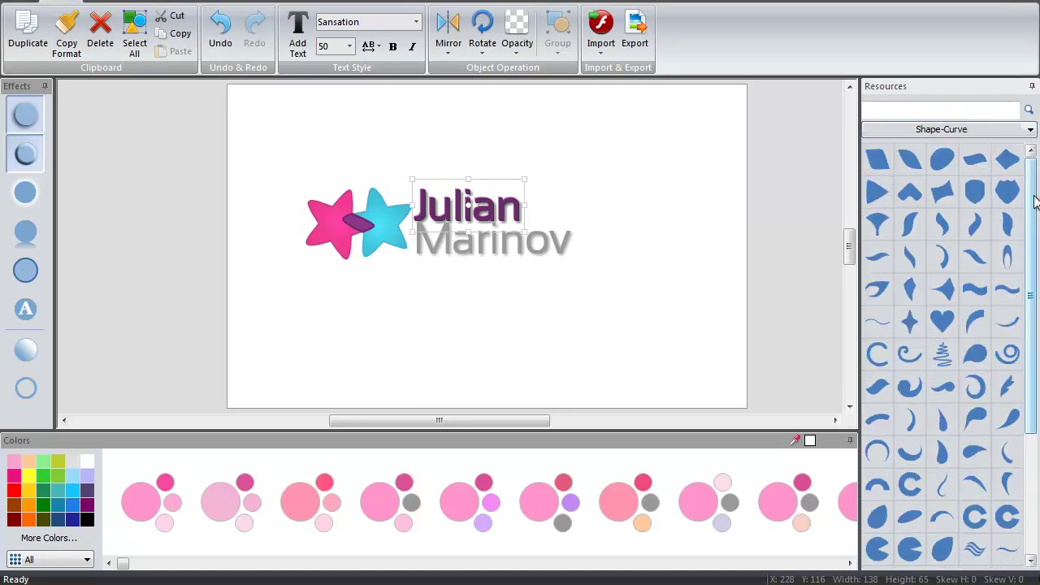
pyautogui.scroll(-1, 1035, 368)
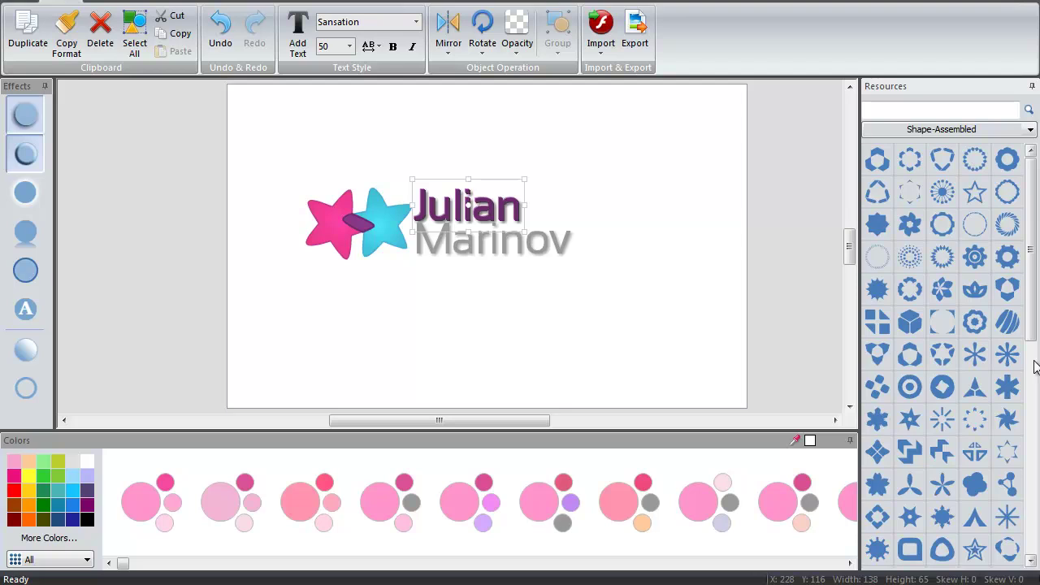
pyautogui.scroll(-1, 1035, 367)
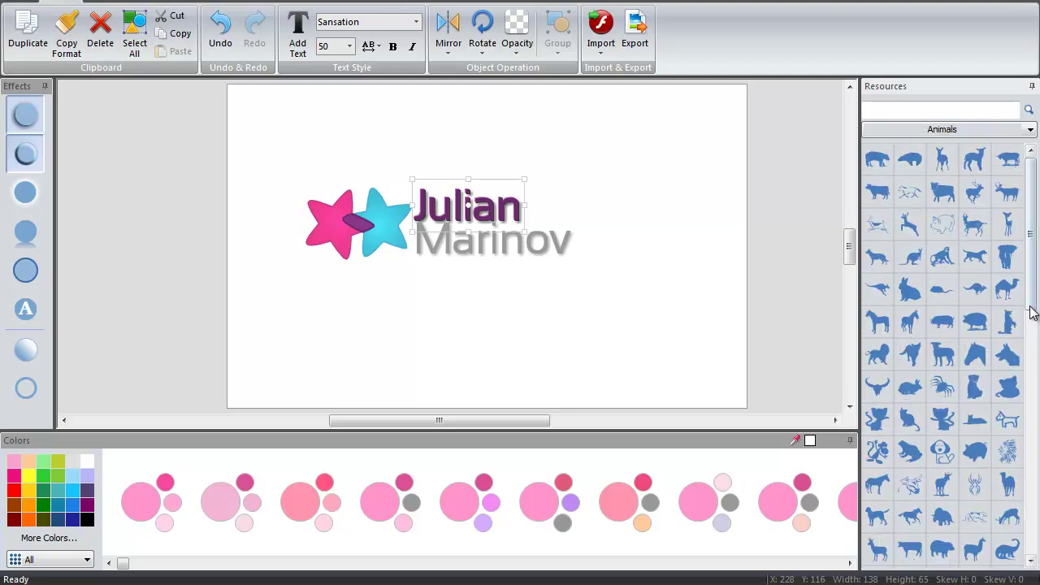
pyautogui.moveTo(1031, 256); pyautogui.dragTo(1026, 463)
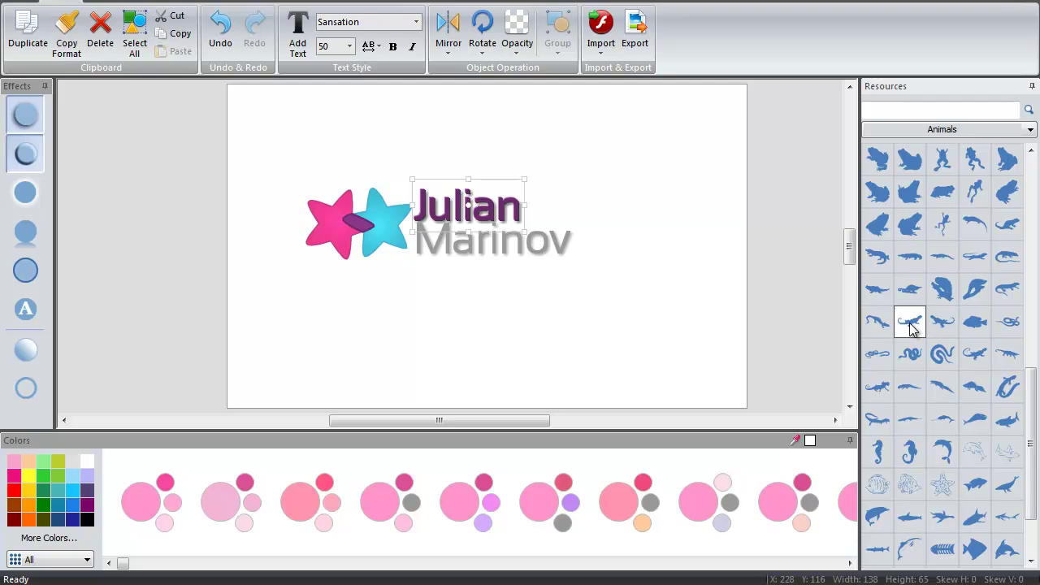
# Place the lizard above the logo text and give it a soft shadow preset.
pyautogui.moveTo(911, 323); pyautogui.dragTo(666, 293)
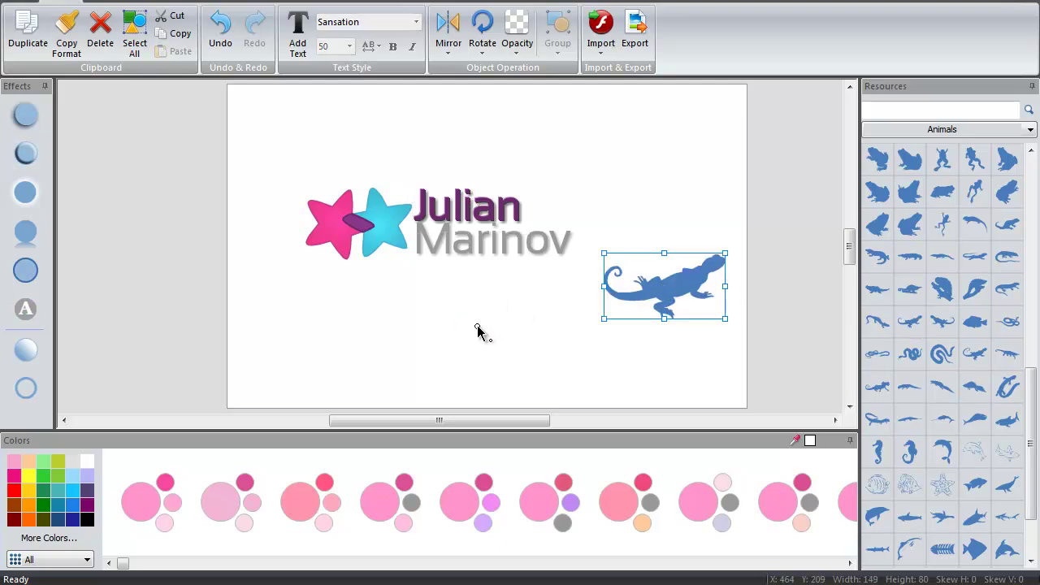
pyautogui.moveTo(666, 295); pyautogui.dragTo(411, 173)
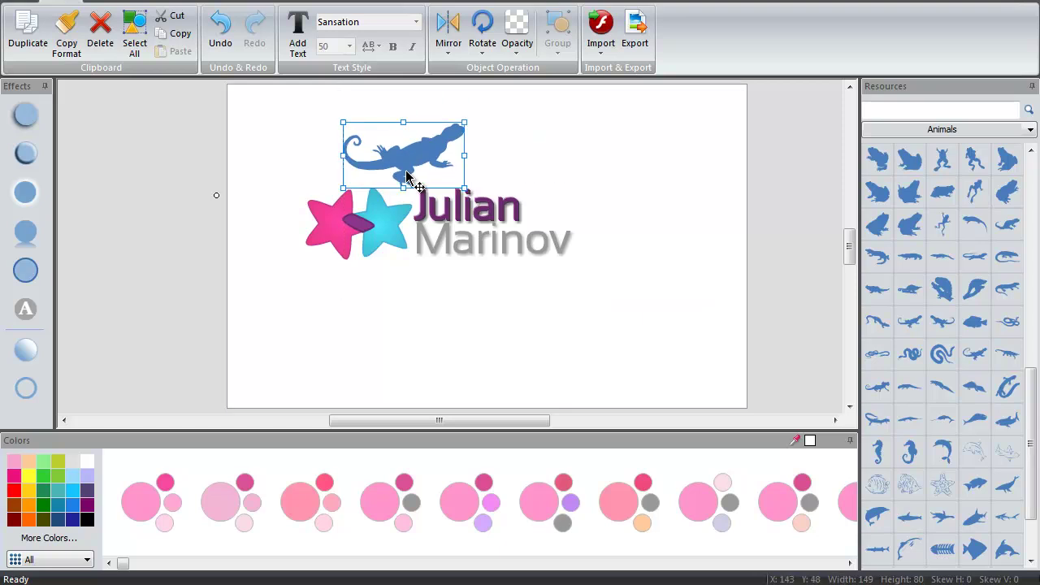
pyautogui.click(37, 117)
pyautogui.click(101, 117)
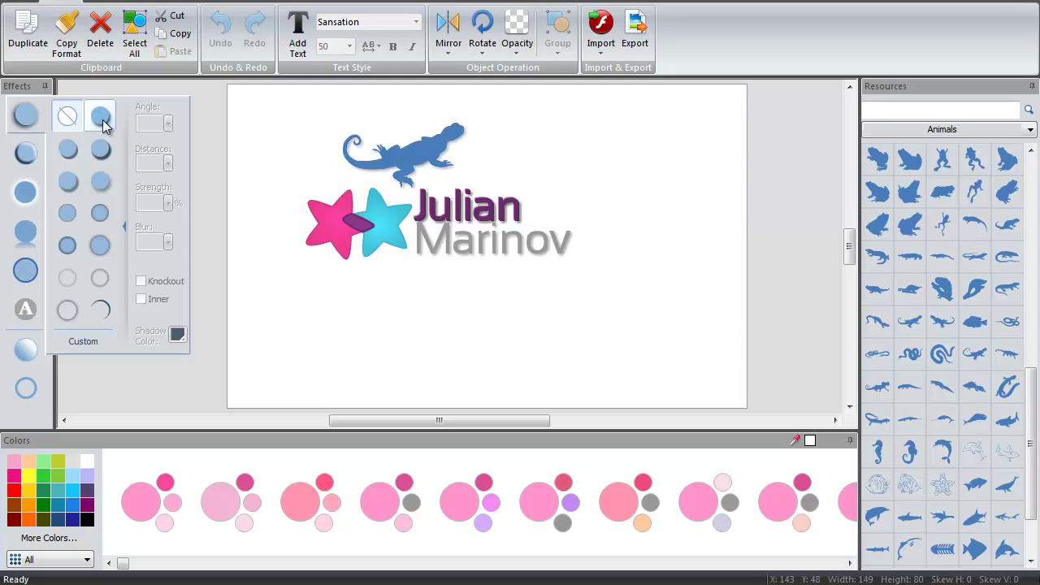
pyautogui.click(102, 120)
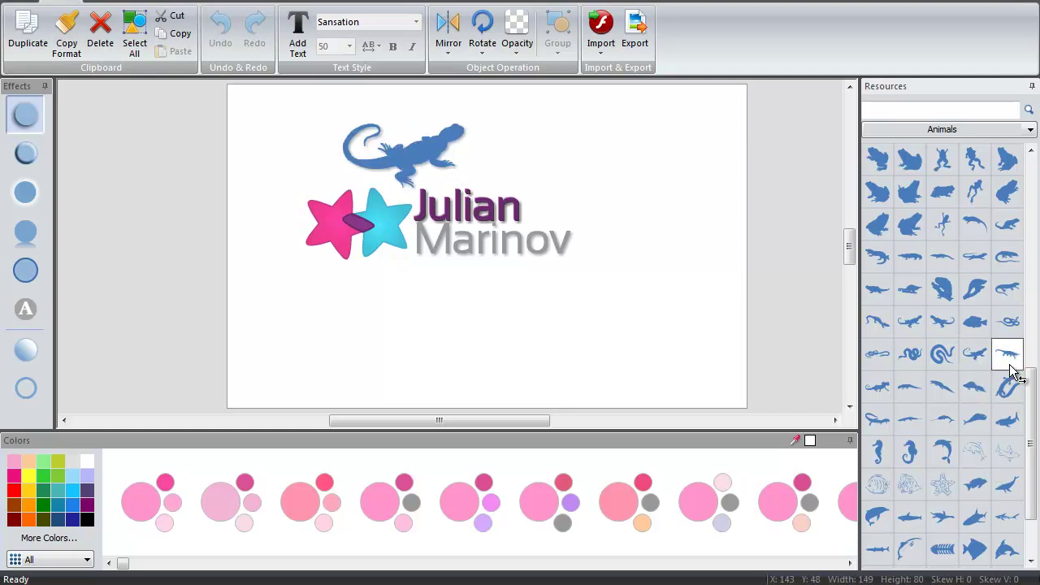
# Apply the lizard silhouette and show the Architecture resource shapes.
pyautogui.click(974, 243)
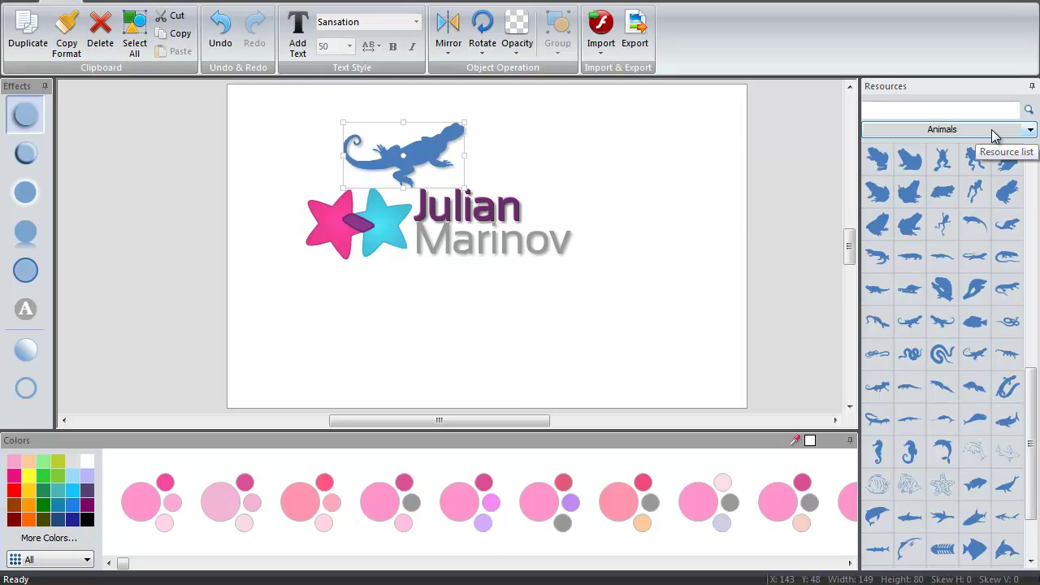
pyautogui.click(994, 132)
pyautogui.click(989, 157)
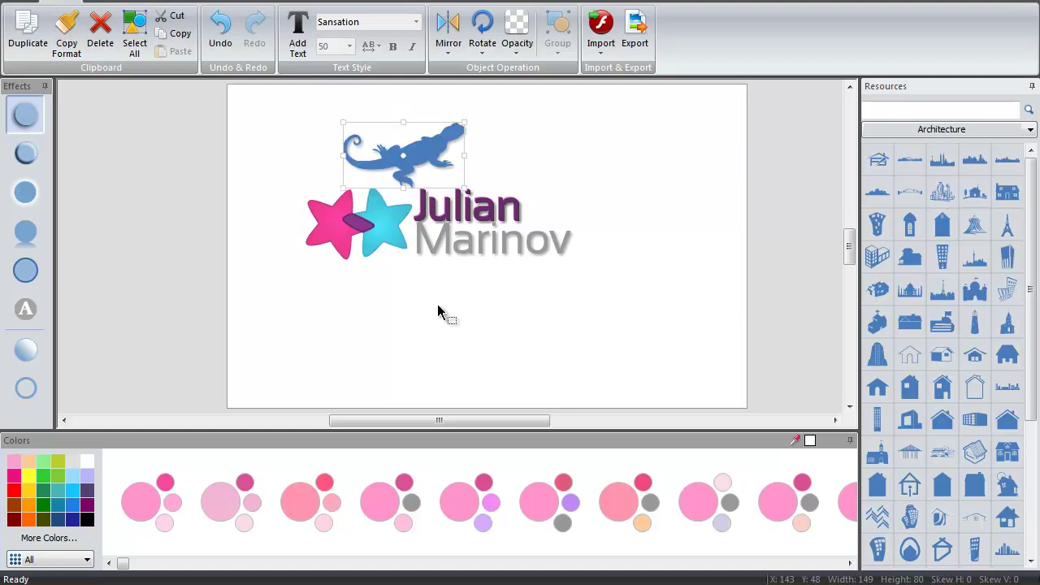
# Enlarge the lizard greatly, move it below right of the text, and scroll the resources.
pyautogui.moveTo(464, 188); pyautogui.dragTo(544, 209)
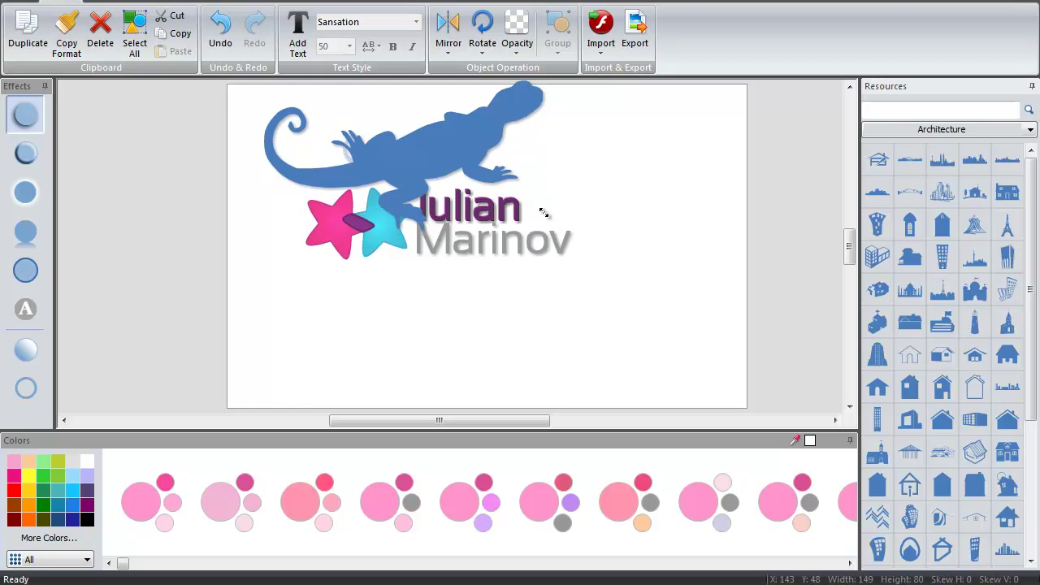
pyautogui.moveTo(455, 136); pyautogui.dragTo(551, 258)
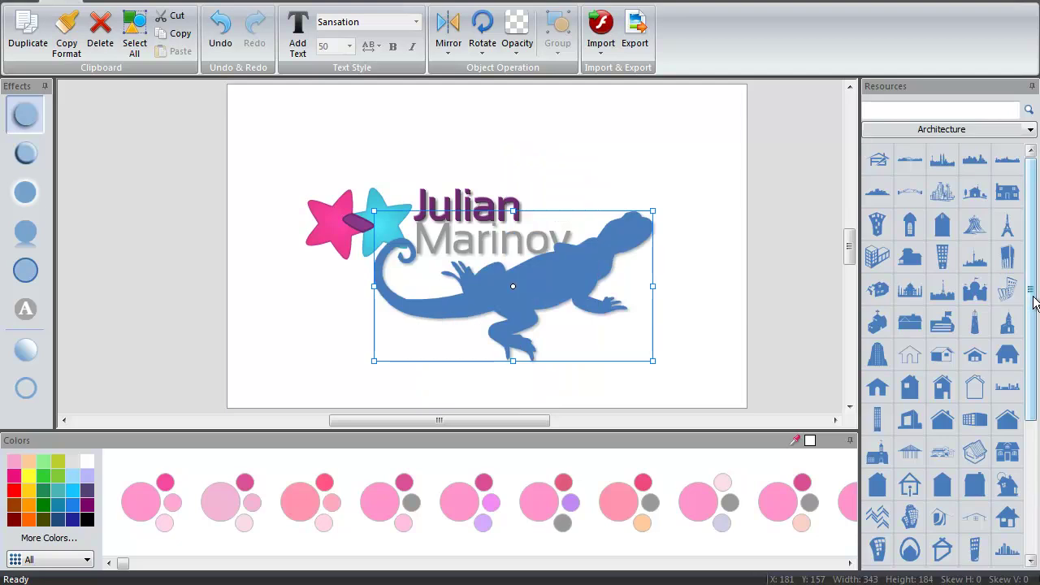
pyautogui.moveTo(1036, 302); pyautogui.dragTo(1035, 436)
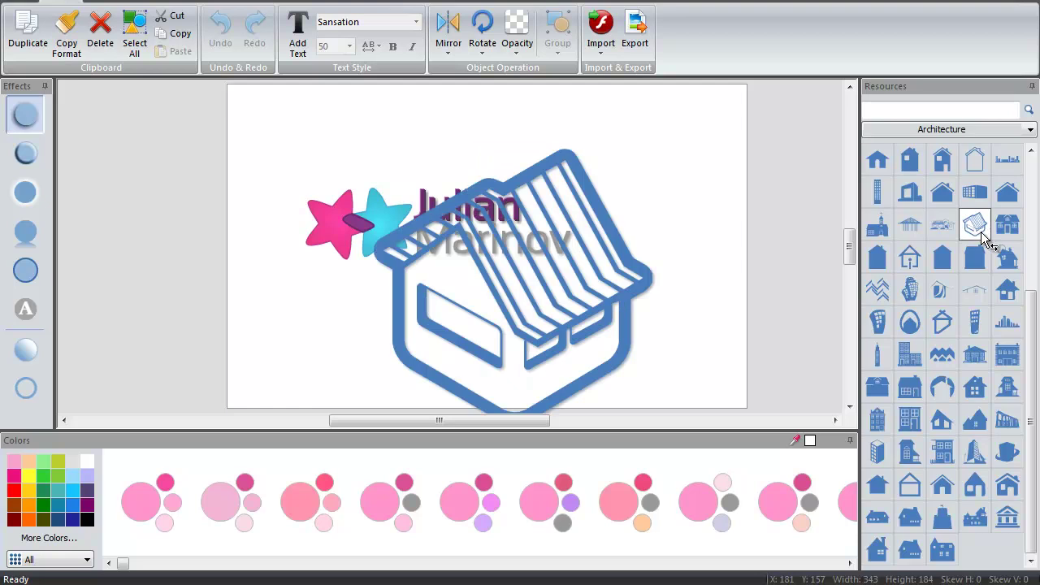
pyautogui.click(945, 129)
# Replace the lizard with the Arts&Photography equalizer-bars shape, shifted up and left.
pyautogui.click(945, 168)
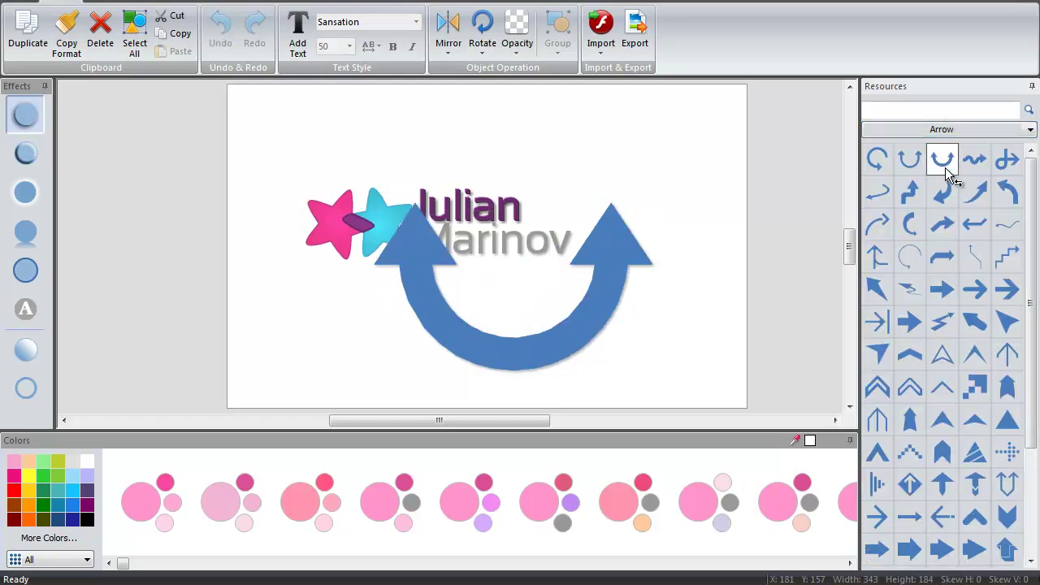
pyautogui.scroll(-1, 945, 168)
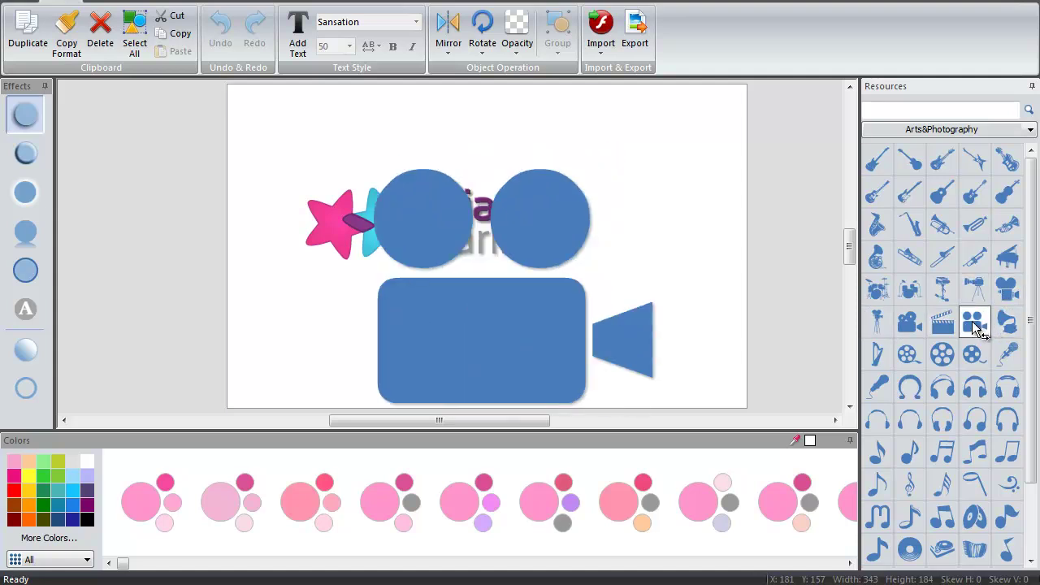
pyautogui.scroll(-3, 1035, 279)
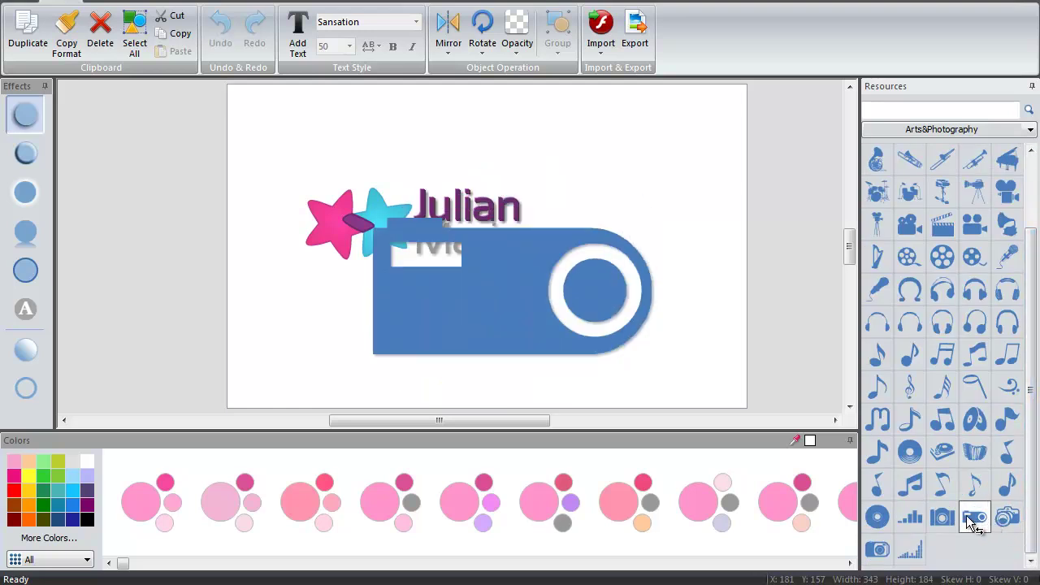
pyautogui.click(911, 552)
pyautogui.moveTo(621, 341); pyautogui.dragTo(599, 297)
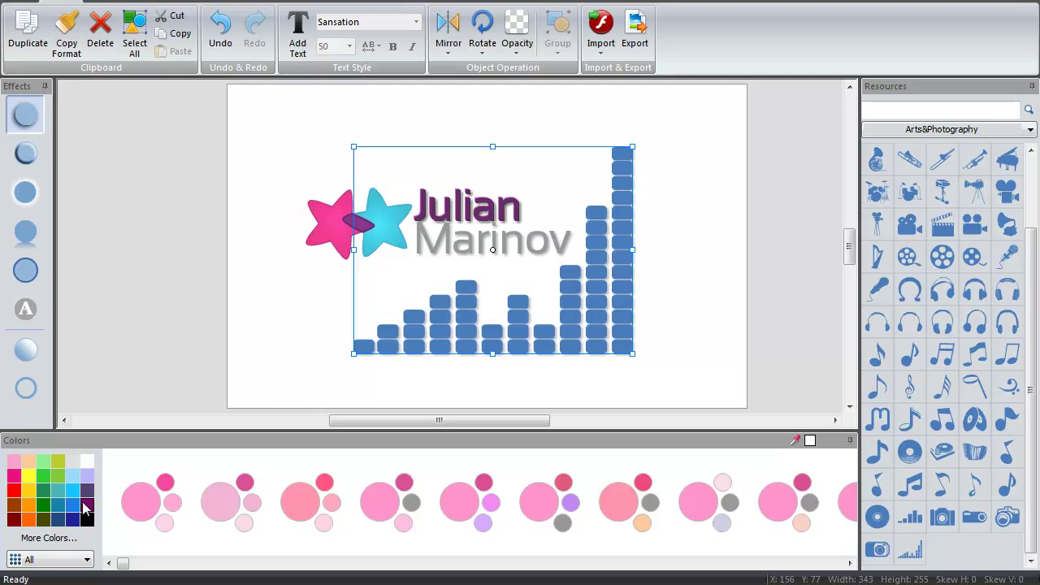
# Recolour the equalizer bars with the first black colour scheme.
pyautogui.click(87, 520)
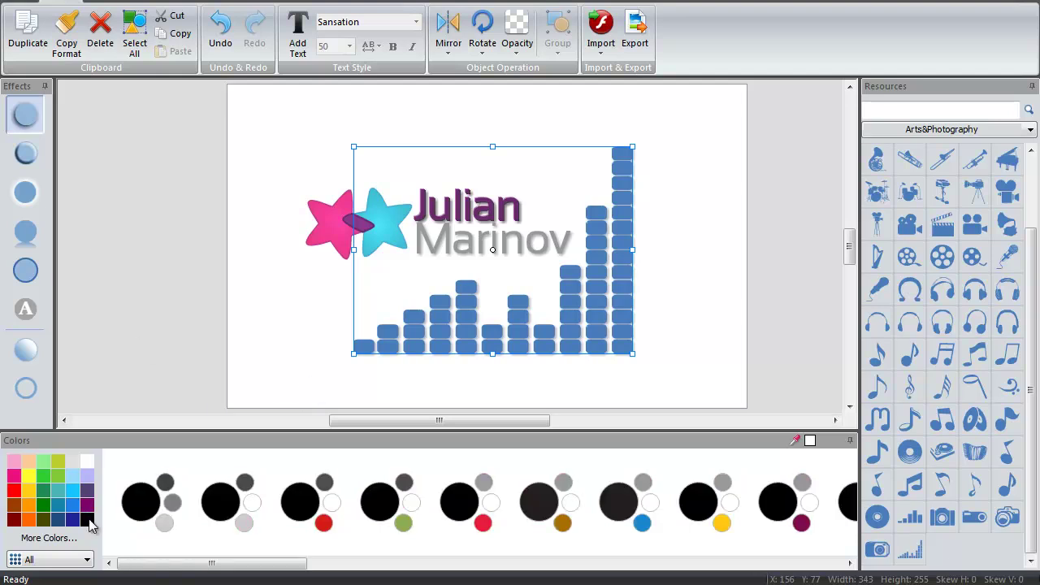
pyautogui.click(142, 504)
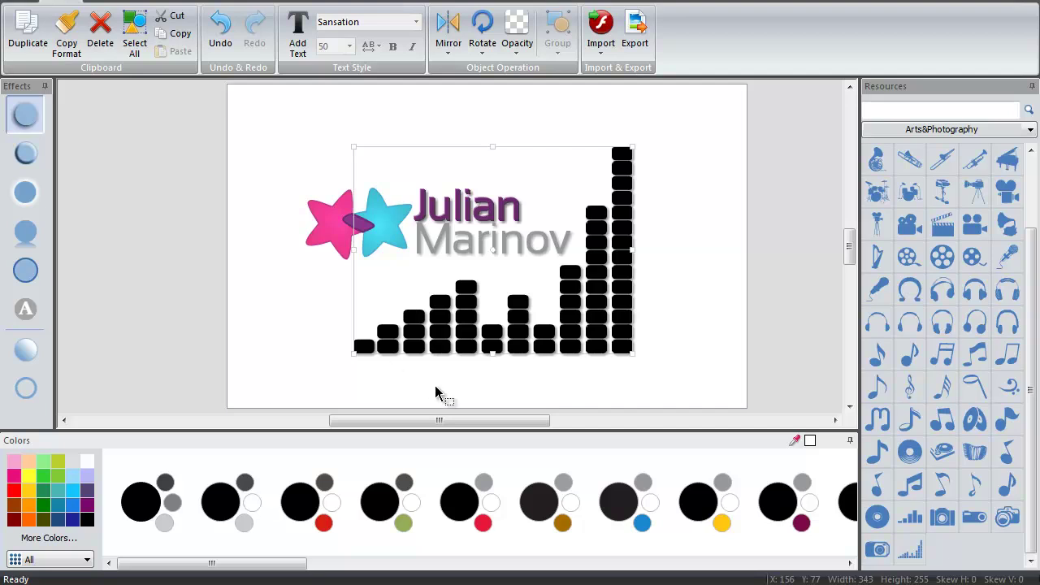
pyautogui.click(796, 198)
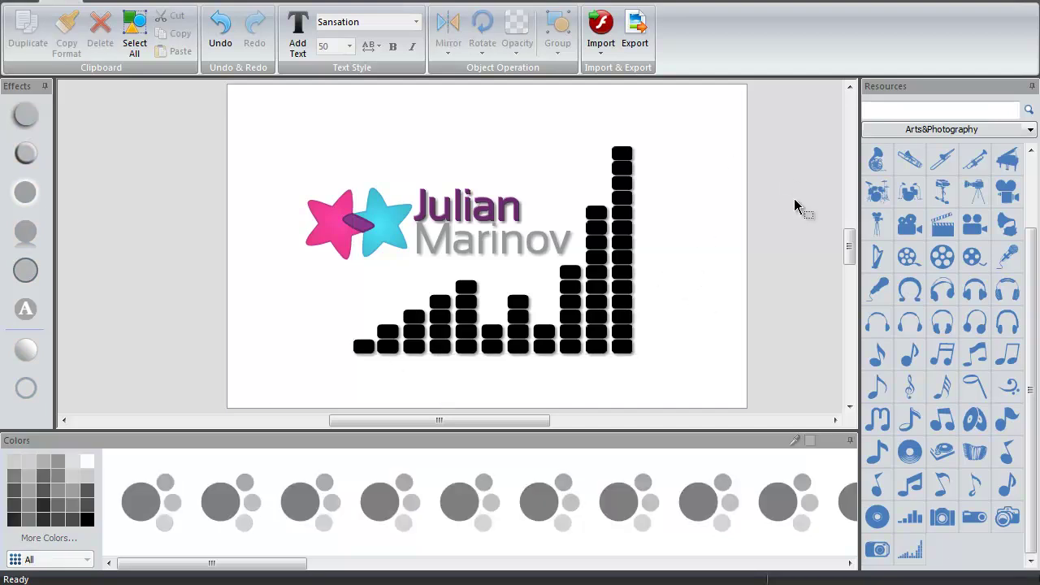
pyautogui.click(503, 199)
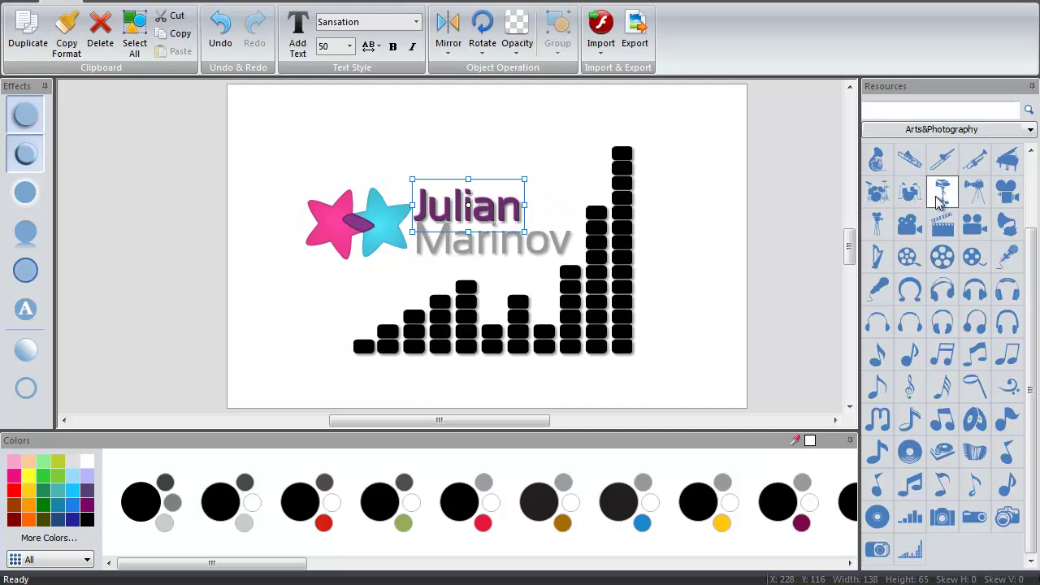
# With the bars selected, step resource categories from Attorney&Finance down to Education&Stationery.
pyautogui.click(622, 266)
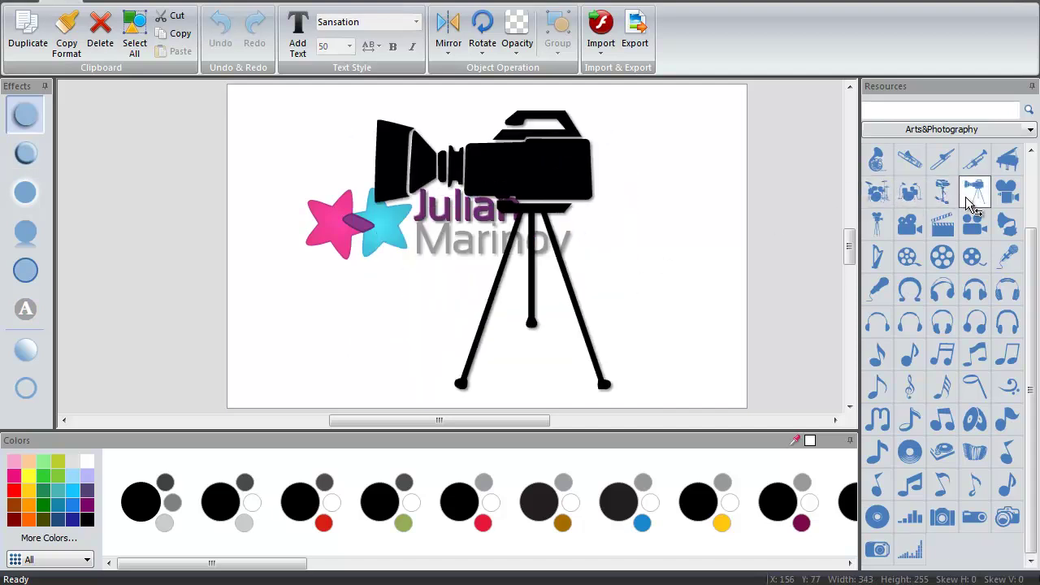
pyautogui.click(972, 130)
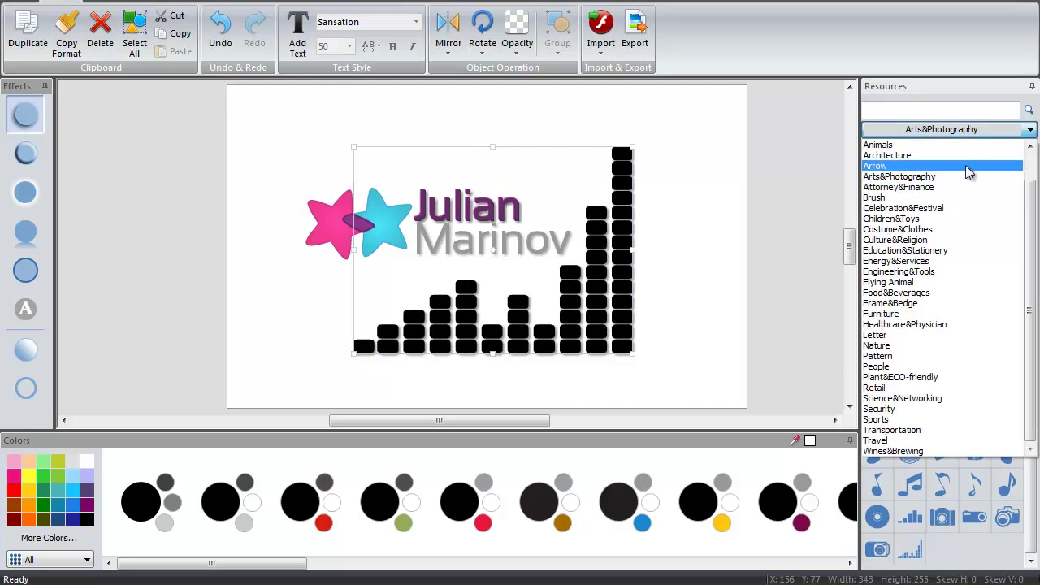
pyautogui.click(960, 187)
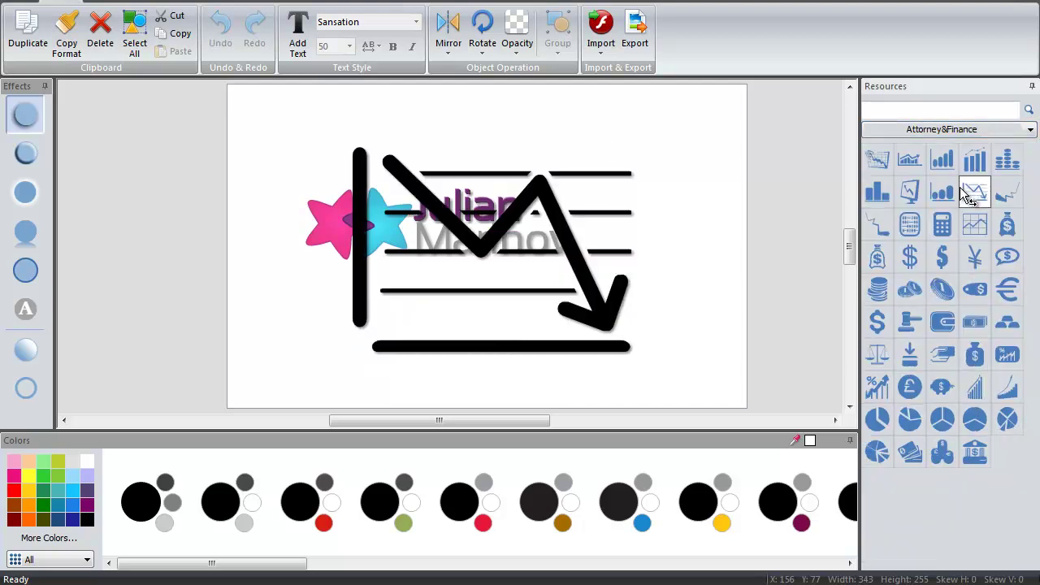
pyautogui.press('Down')
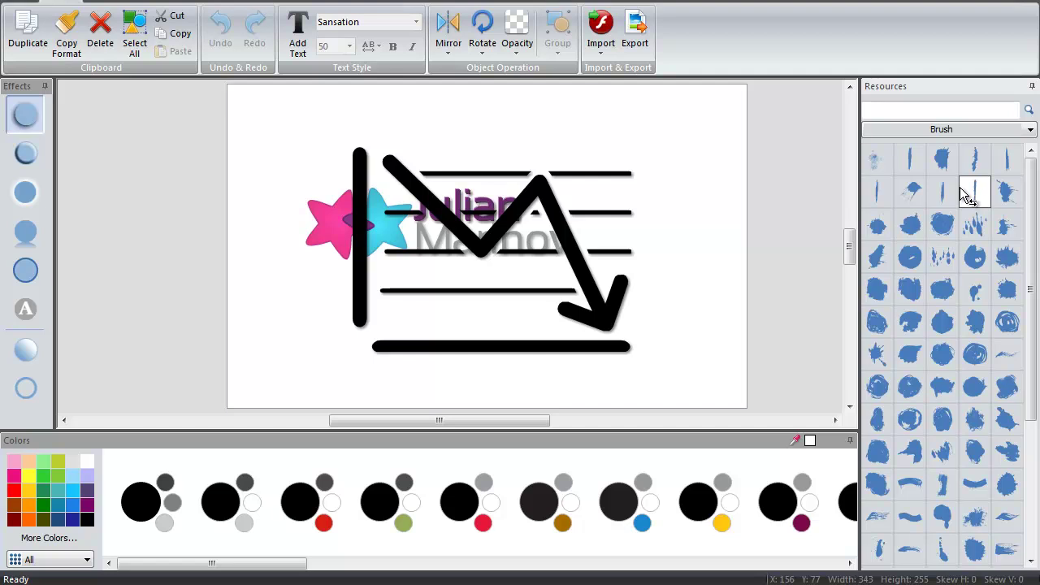
pyautogui.press('Down')
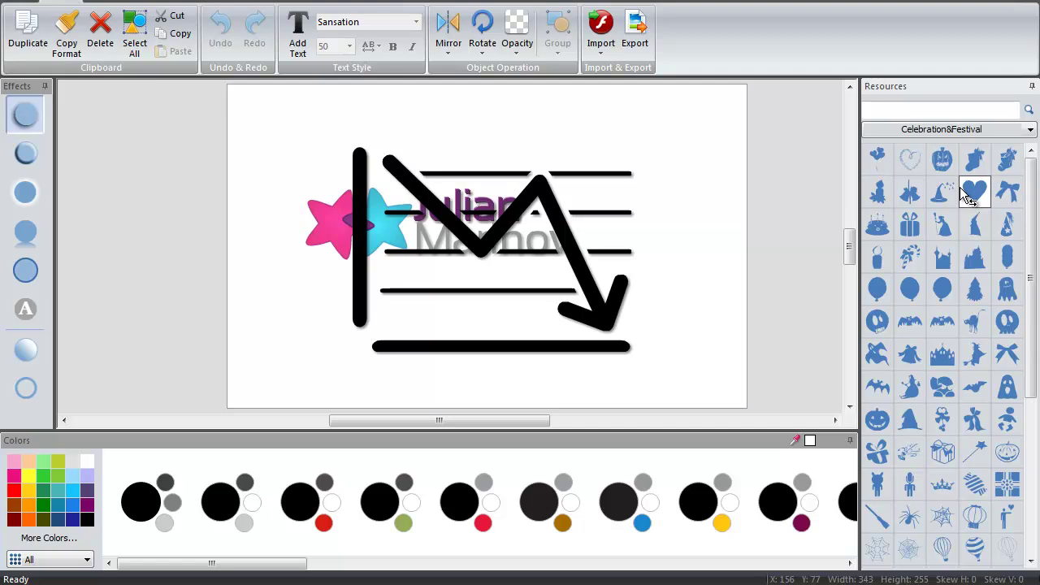
pyautogui.press('Down')
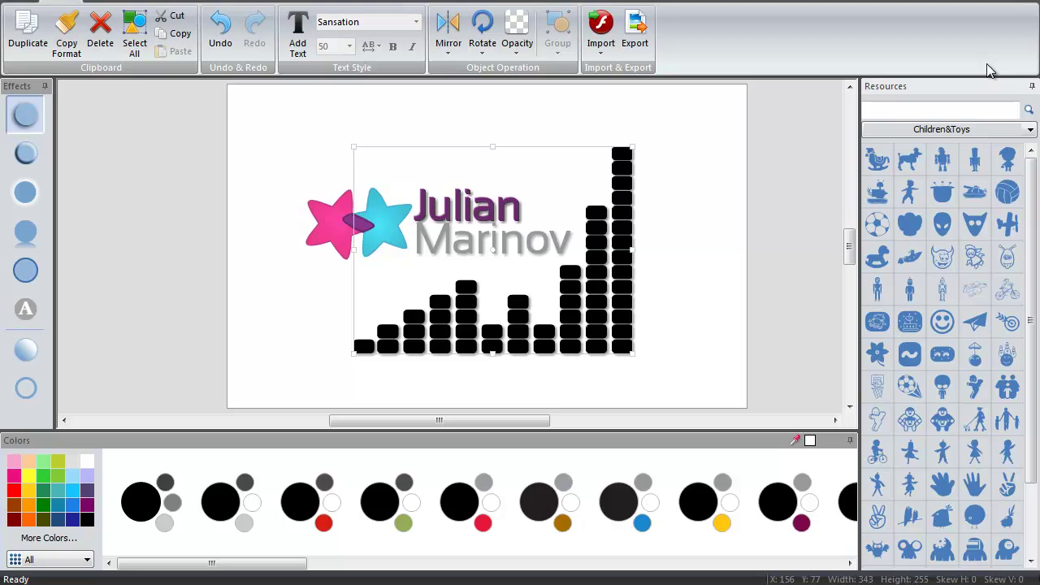
pyautogui.press('Down')
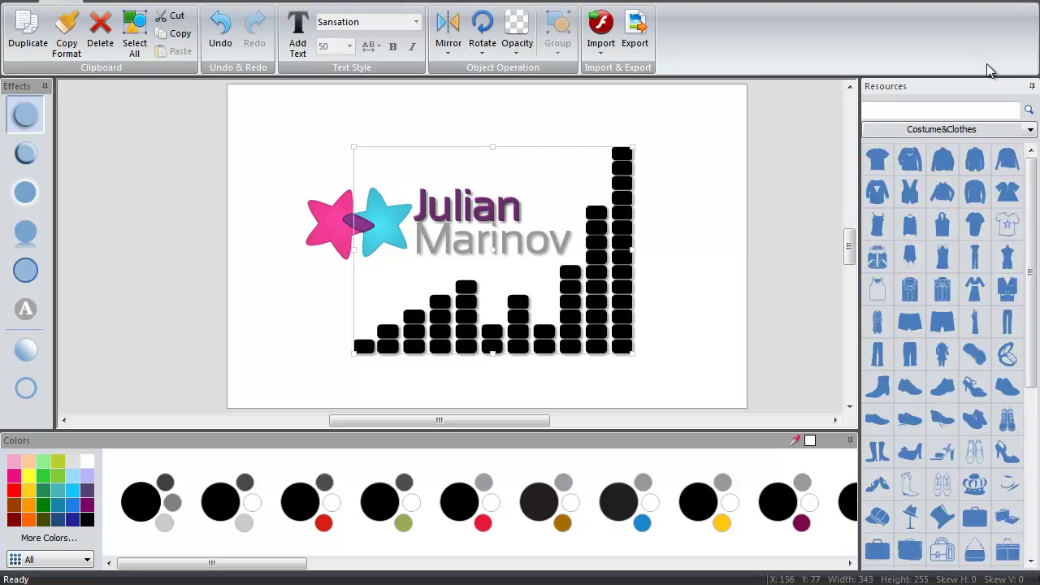
pyautogui.press('Down')
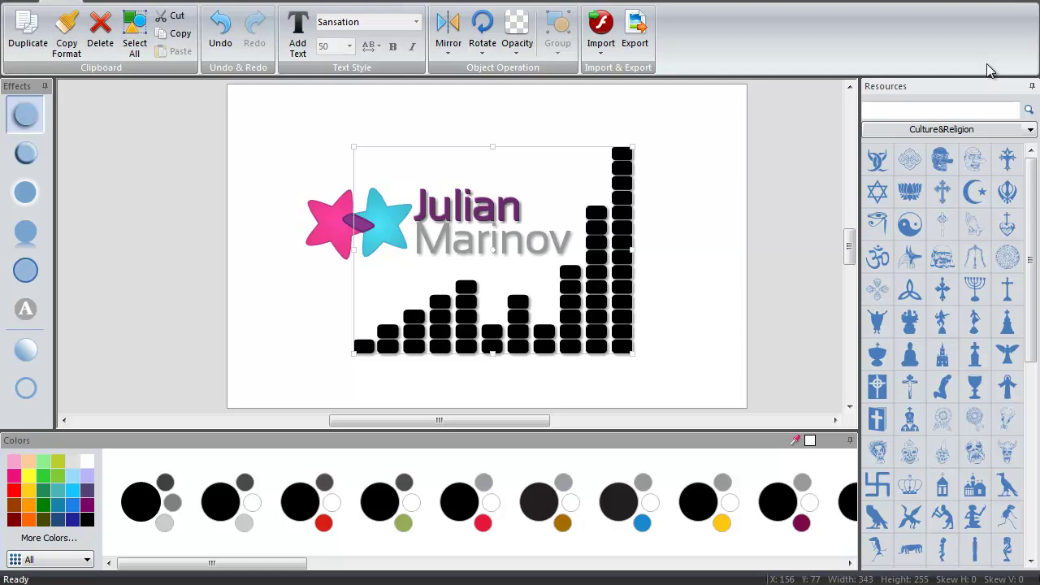
pyautogui.press('Down')
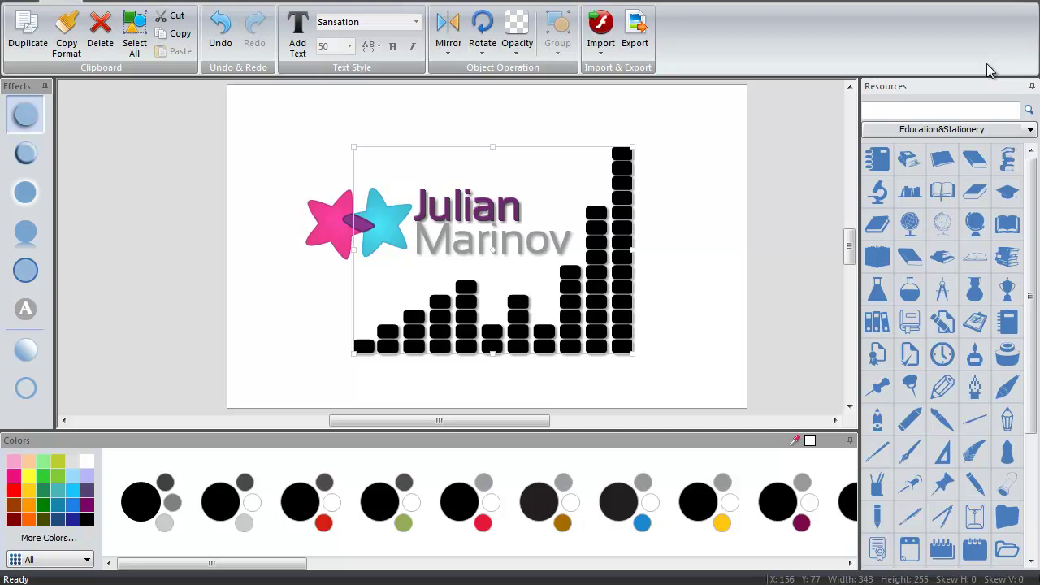
# Pick the open-book icon and keep the colour scheme, suppressing the warning permanently.
pyautogui.click(942, 195)
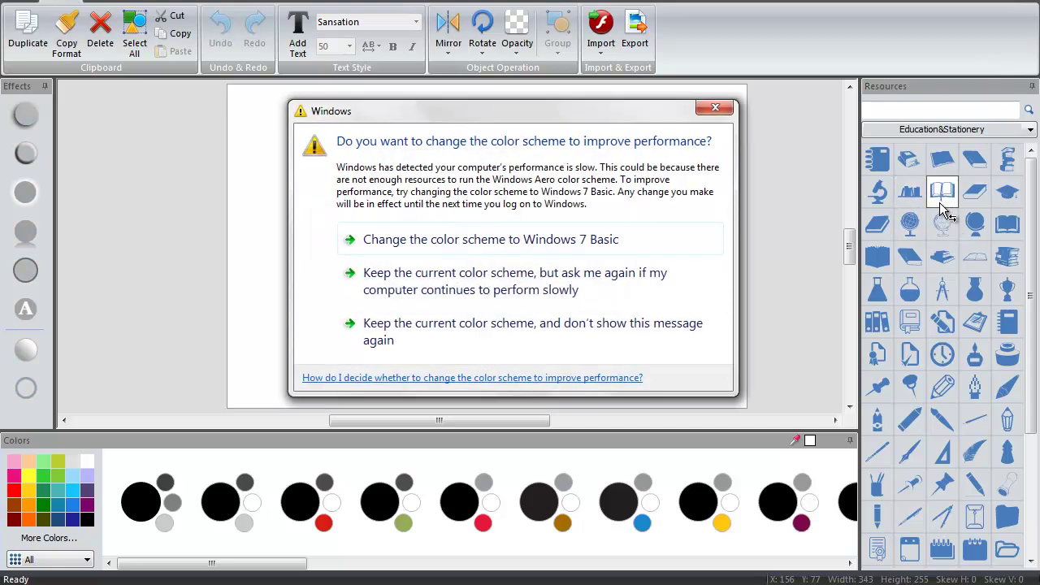
pyautogui.click(551, 331)
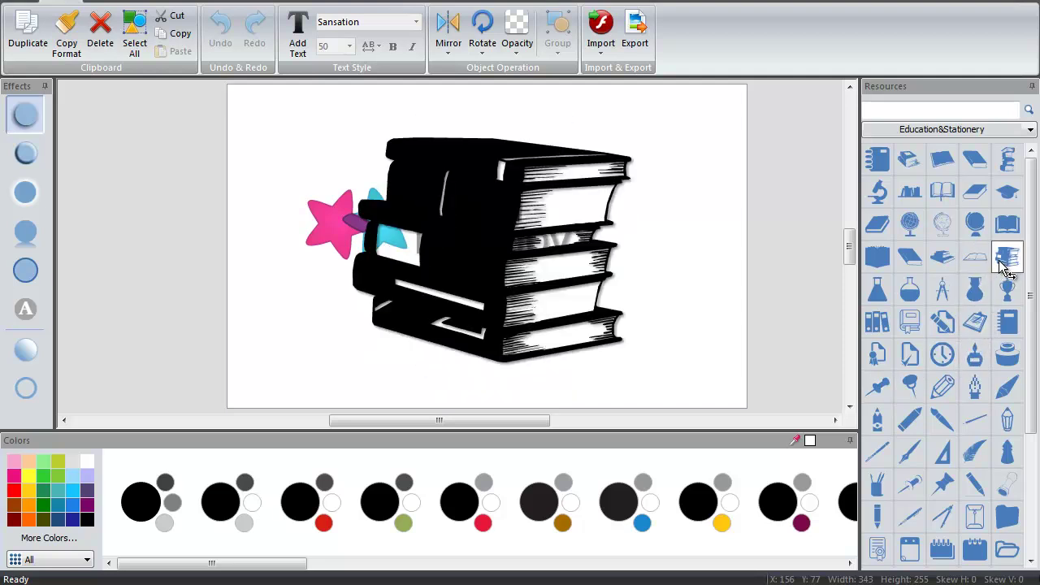
# Switch the resource library to the Plant&ECO-friendly category to list leaf shapes.
pyautogui.click(1016, 131)
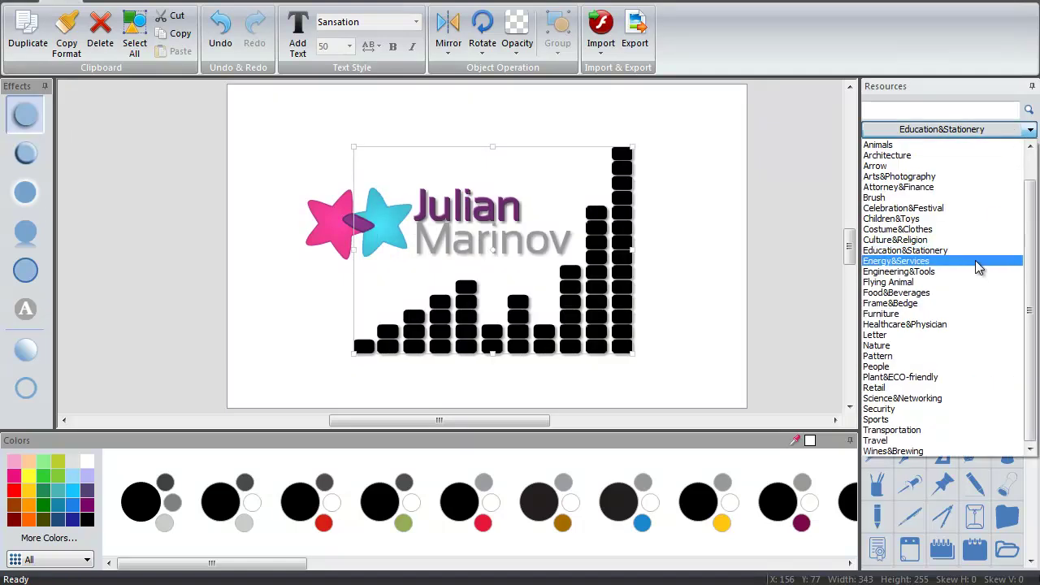
pyautogui.click(956, 378)
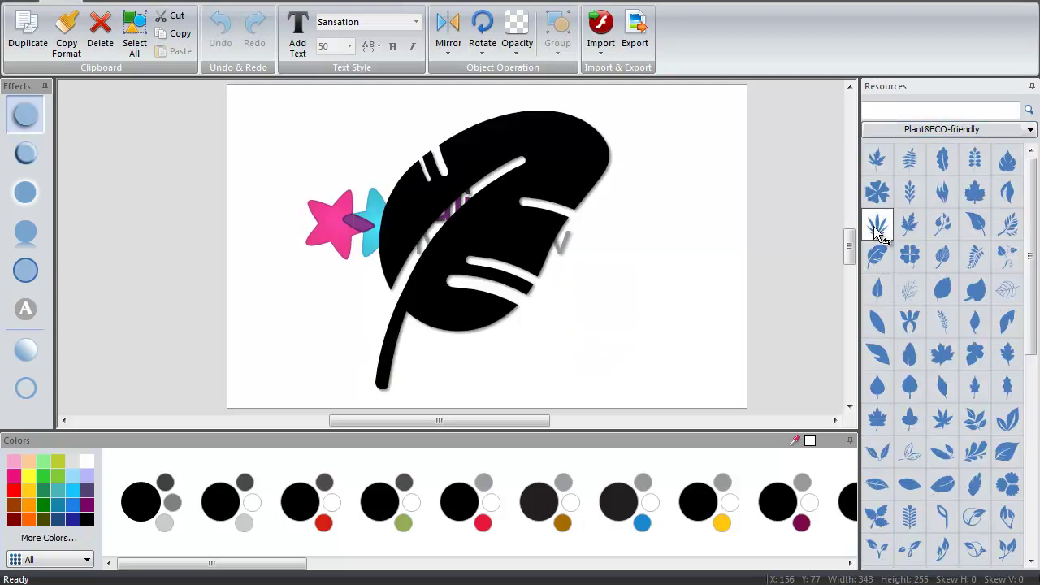
# Replace the bars graphic with a grey leaf and delete the purple shape.
pyautogui.click(884, 301)
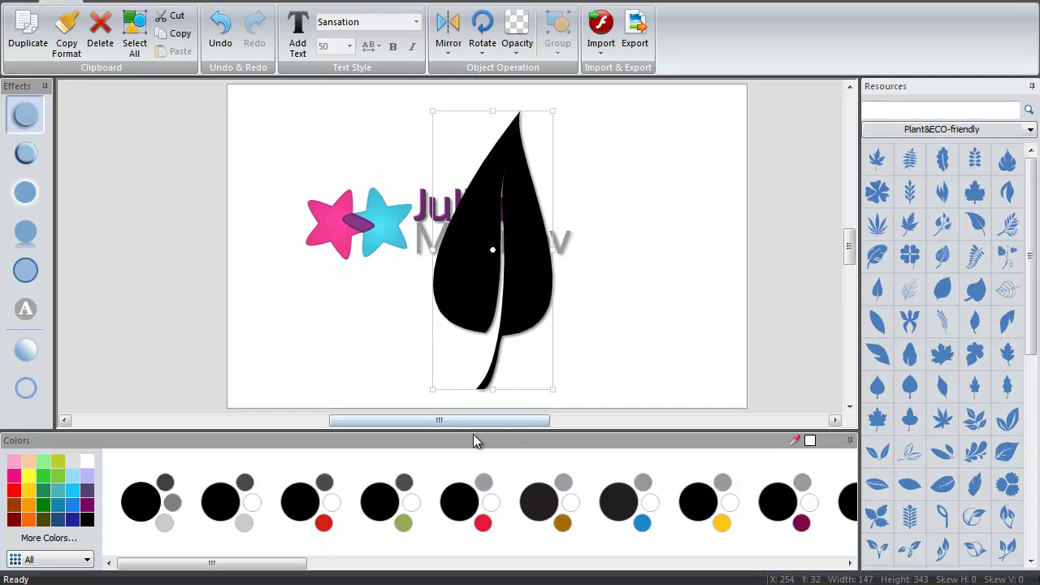
pyautogui.click(483, 482)
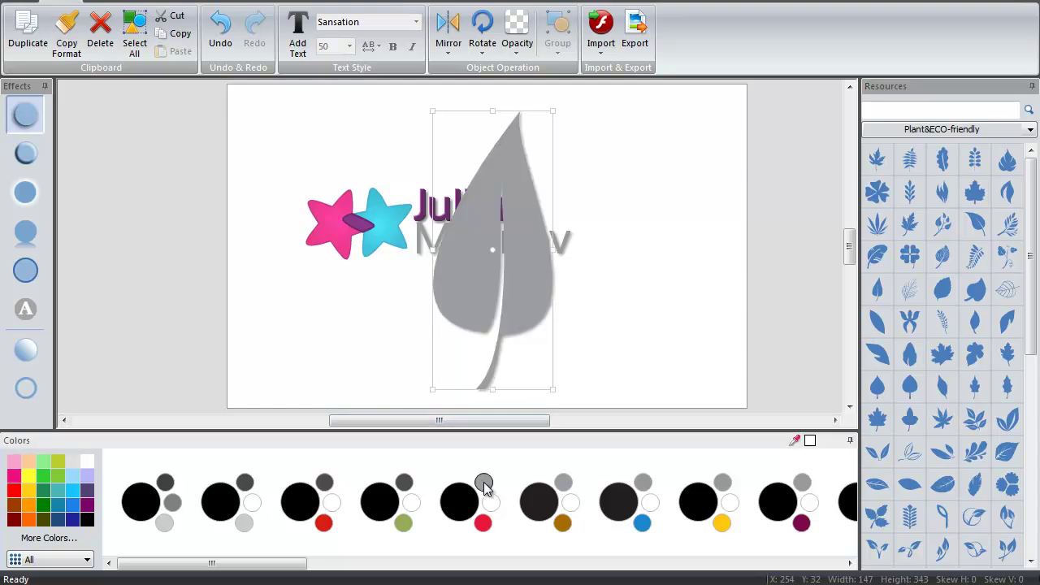
pyautogui.click(365, 231)
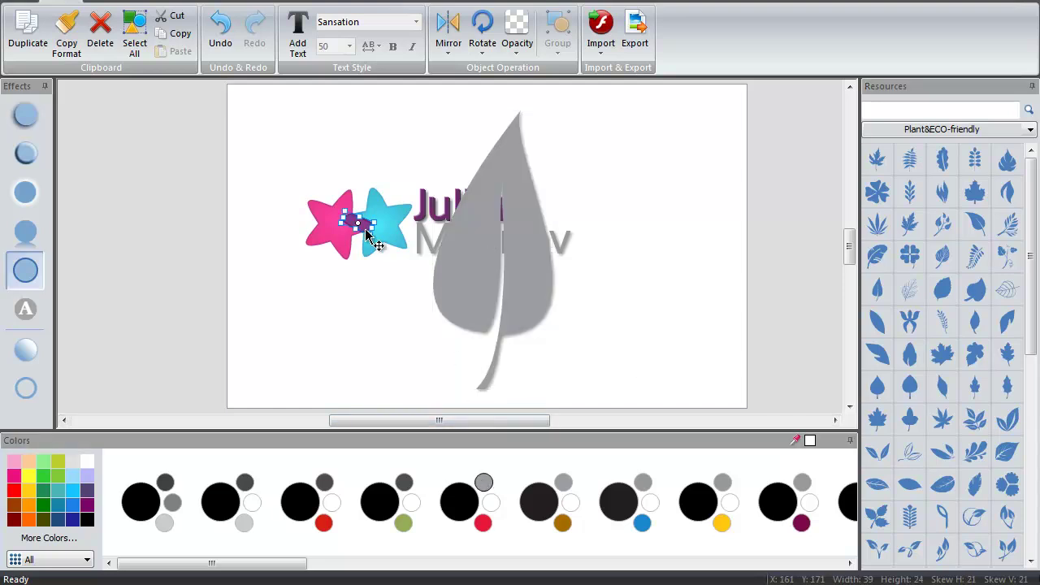
pyautogui.press('Delete')
# Delete the cyan and pink stars and move the leaf to the canvas's left.
pyautogui.click(366, 234)
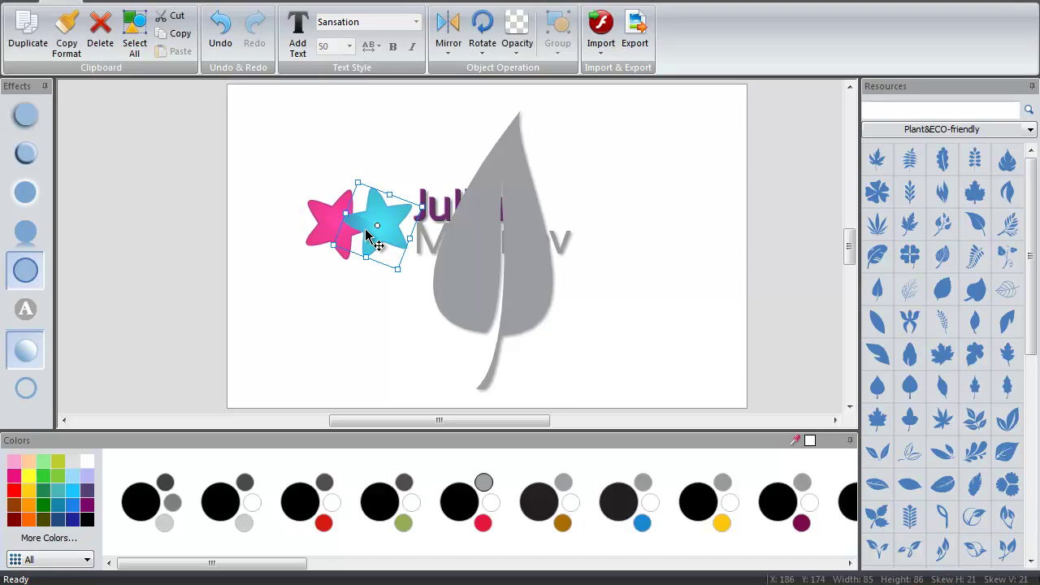
pyautogui.press('Delete')
pyautogui.click(366, 234)
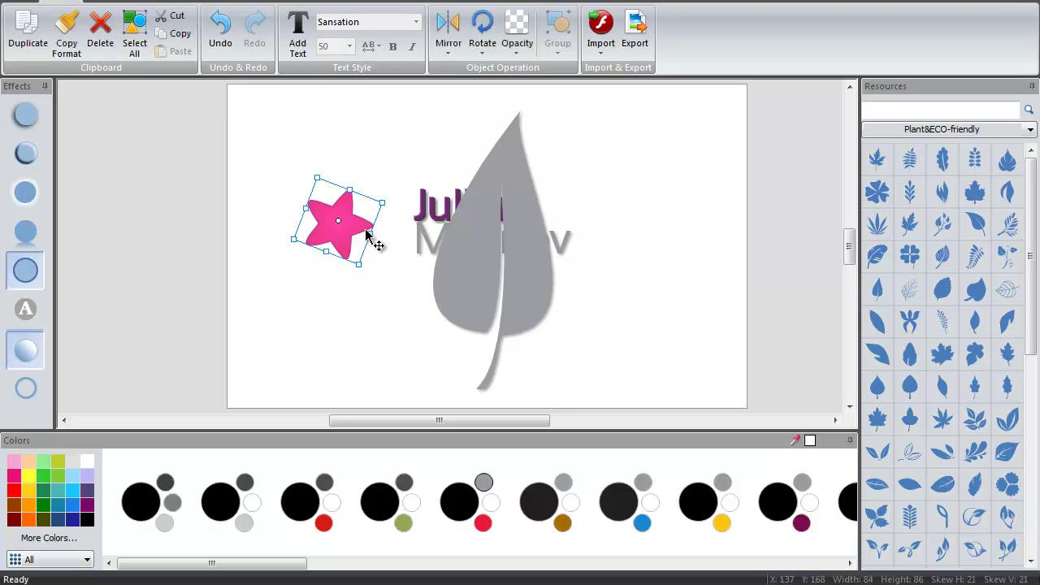
pyautogui.press('Delete')
pyautogui.moveTo(467, 265); pyautogui.dragTo(289, 241)
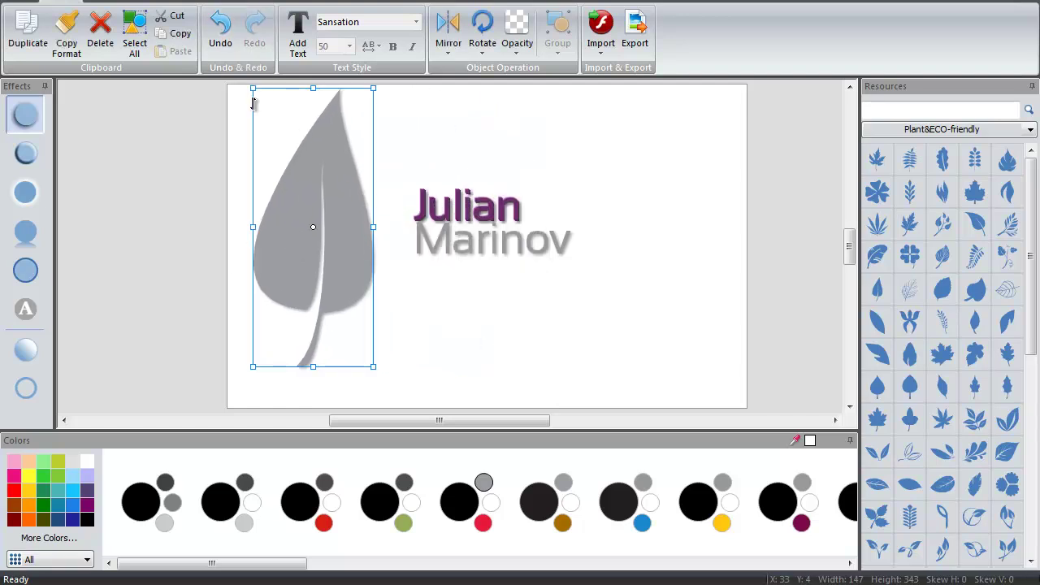
# Rotate the leaf sideways, place it over the name and send it to the back.
pyautogui.moveTo(252, 86); pyautogui.dragTo(409, 153)
pyautogui.moveTo(363, 225); pyautogui.dragTo(479, 244)
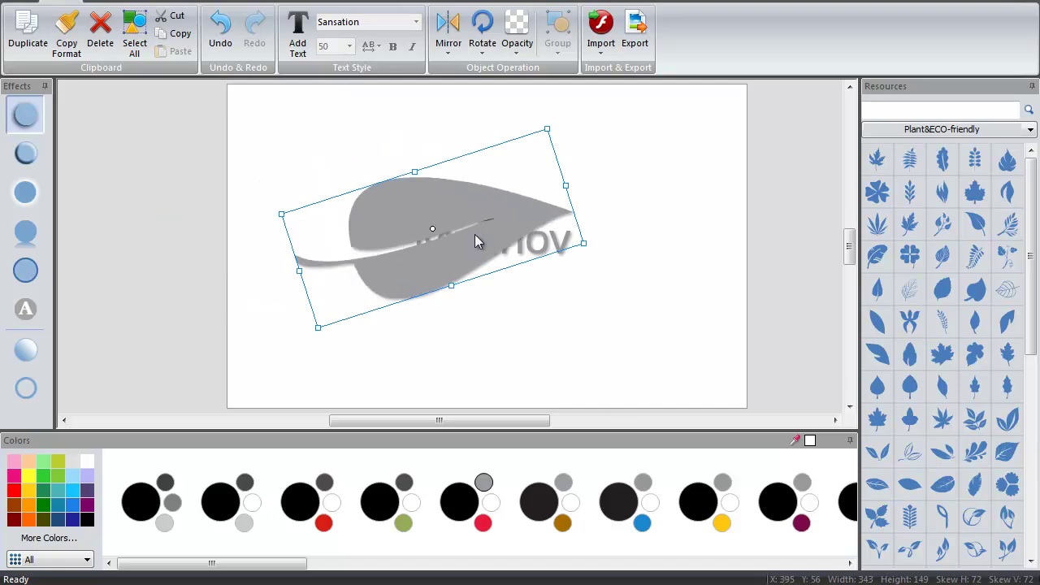
pyautogui.rightClick(478, 241)
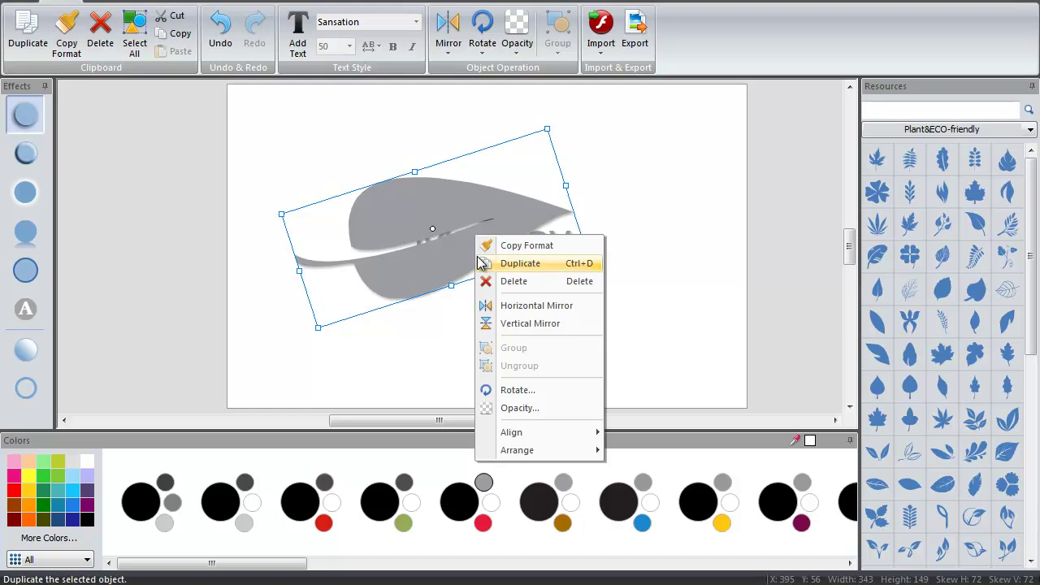
pyautogui.moveTo(536, 436)
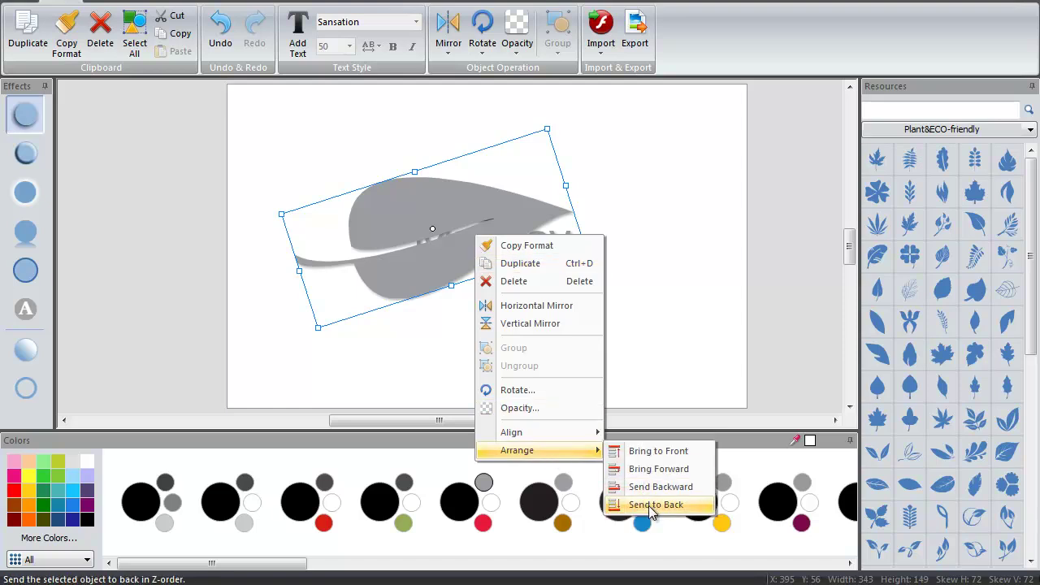
pyautogui.click(655, 504)
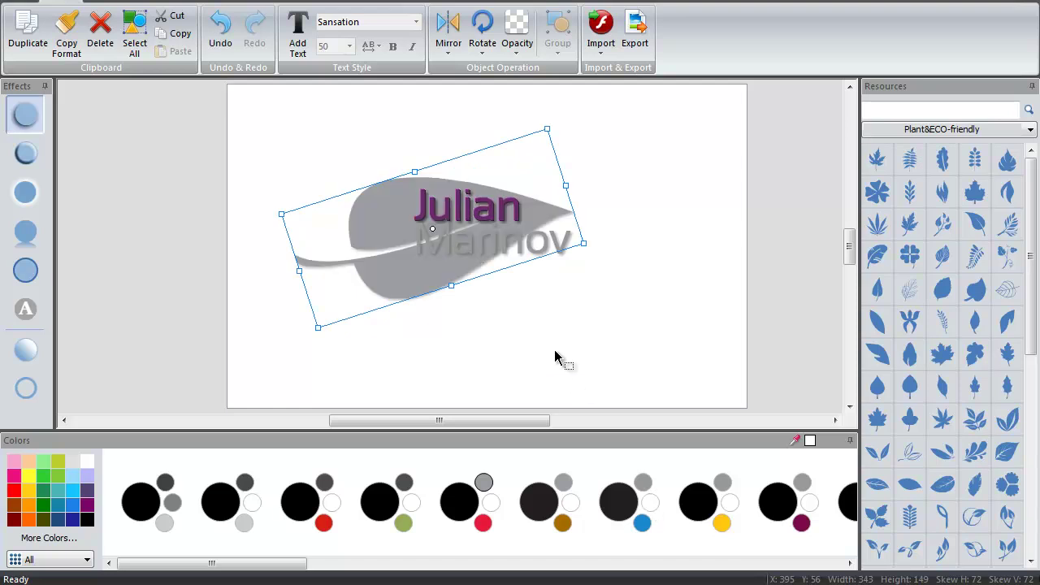
pyautogui.click(28, 156)
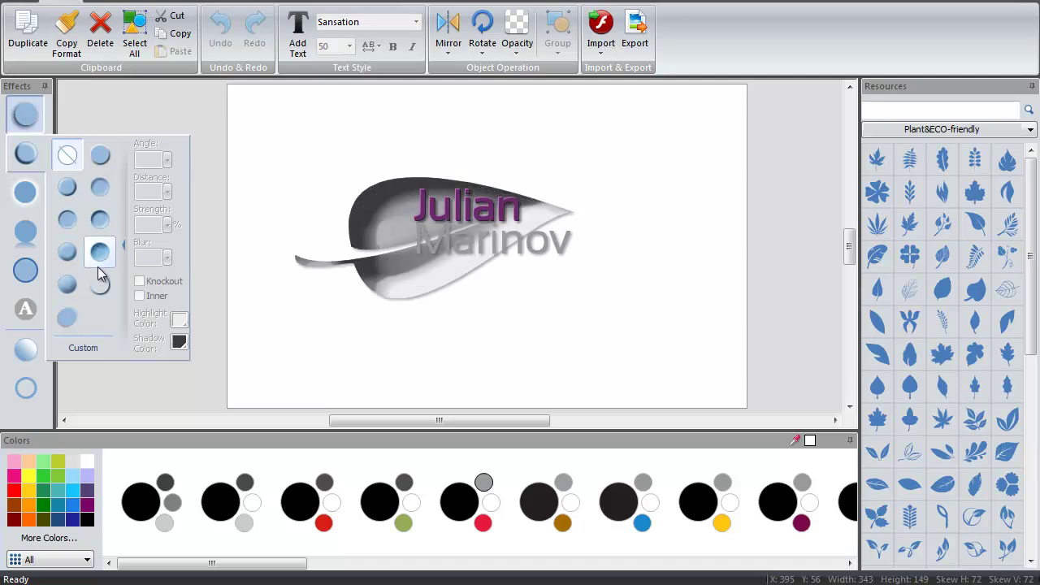
# Give the leaf a knockout bevel outline, enlarge it and position it behind the text.
pyautogui.click(103, 298)
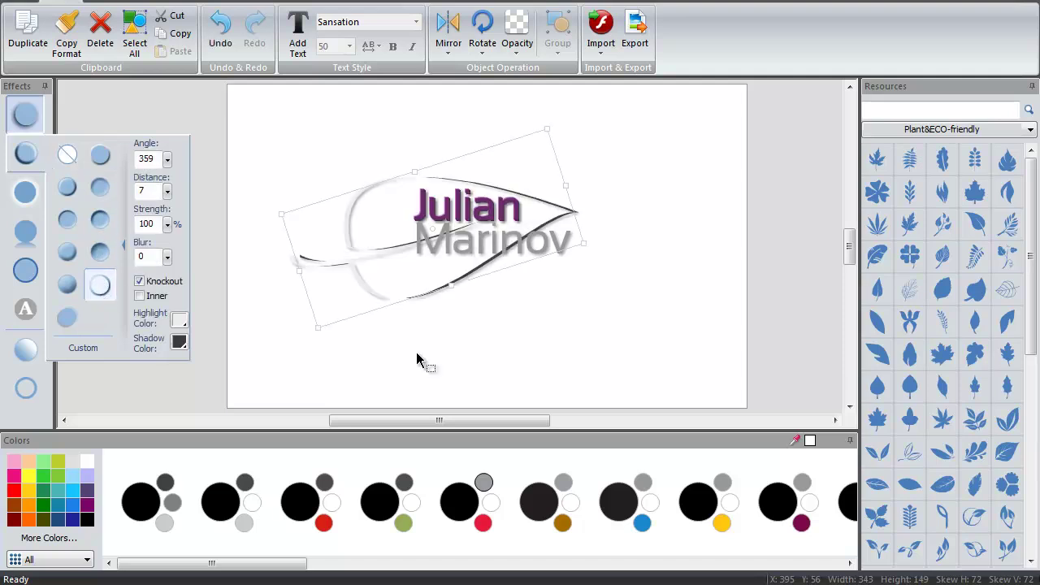
pyautogui.moveTo(406, 279)
pyautogui.mouseDown()
pyautogui.moveTo(434, 284)
pyautogui.moveTo(412, 280)
pyautogui.mouseUp()
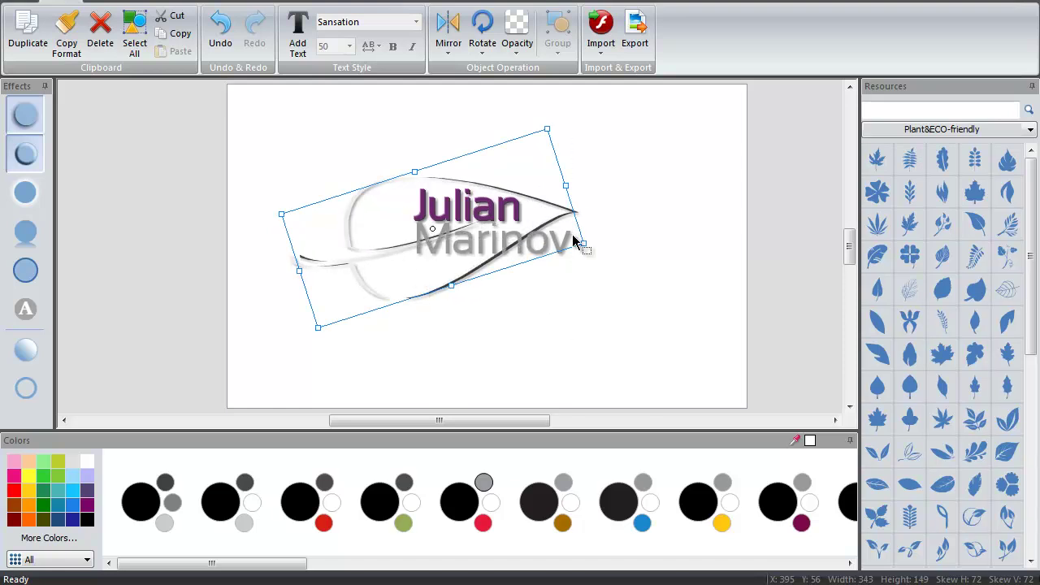
pyautogui.moveTo(585, 243); pyautogui.dragTo(632, 271)
pyautogui.moveTo(447, 309); pyautogui.dragTo(483, 311)
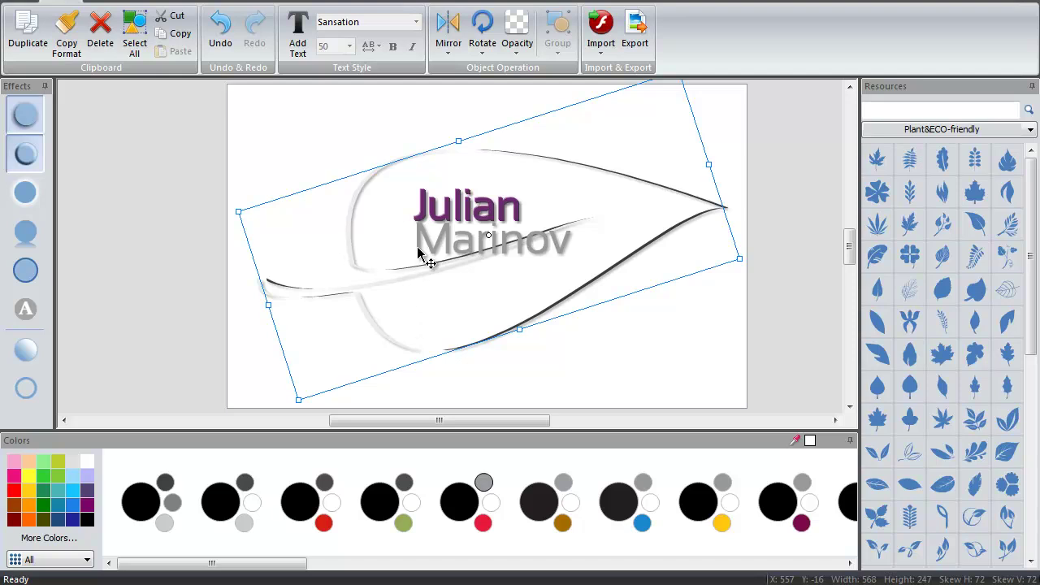
pyautogui.moveTo(420, 258); pyautogui.dragTo(422, 209)
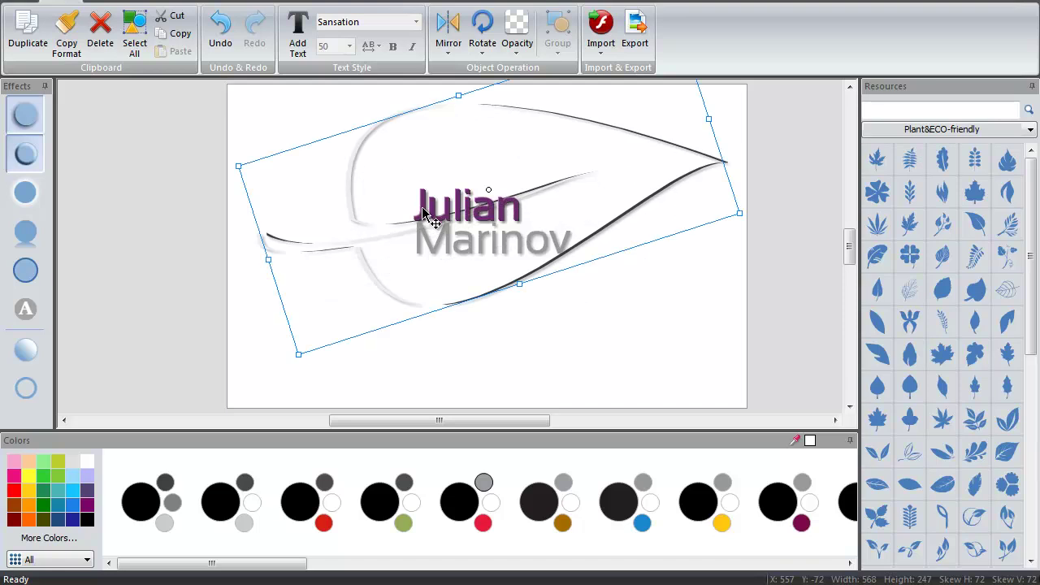
# Move the Julian text up and to the left.
pyautogui.click(510, 339)
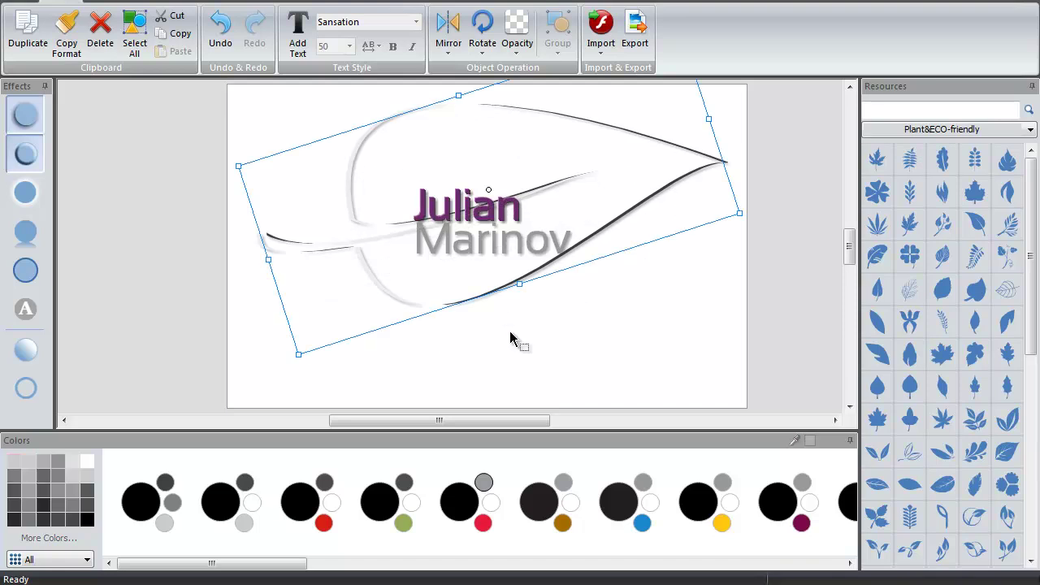
pyautogui.click(421, 252)
pyautogui.moveTo(422, 210); pyautogui.dragTo(327, 203)
pyautogui.moveTo(417, 244); pyautogui.dragTo(430, 187)
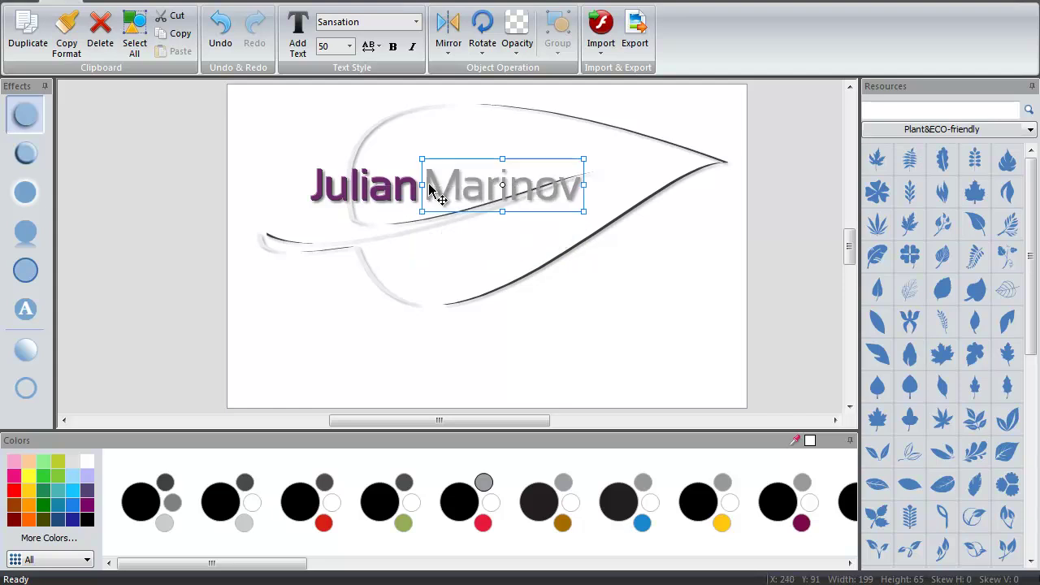
pyautogui.click(653, 346)
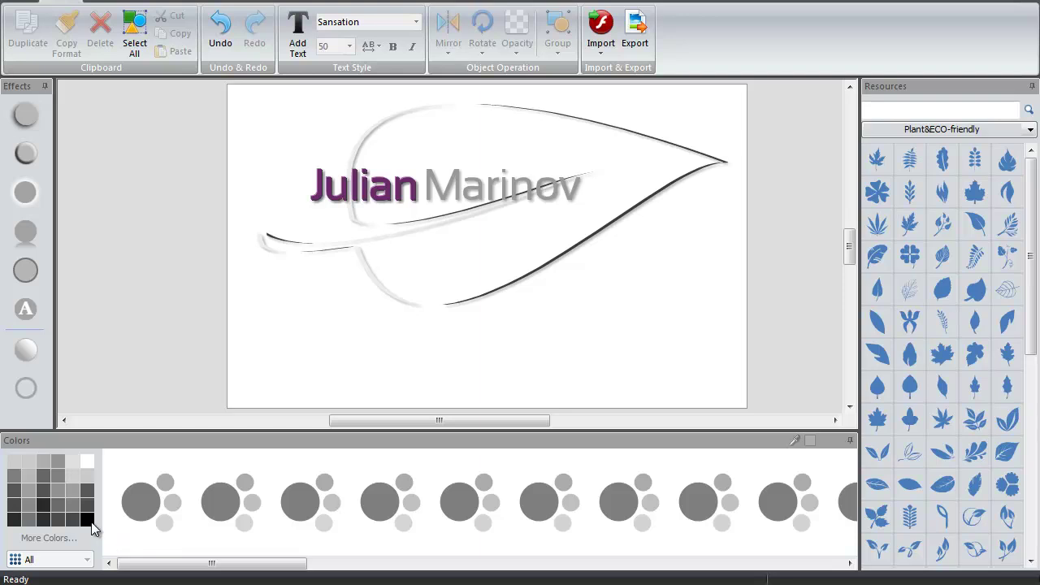
pyautogui.moveTo(90, 528); pyautogui.dragTo(277, 313)
# Apply a drop shadow preset to the Julian text.
pyautogui.click(320, 195)
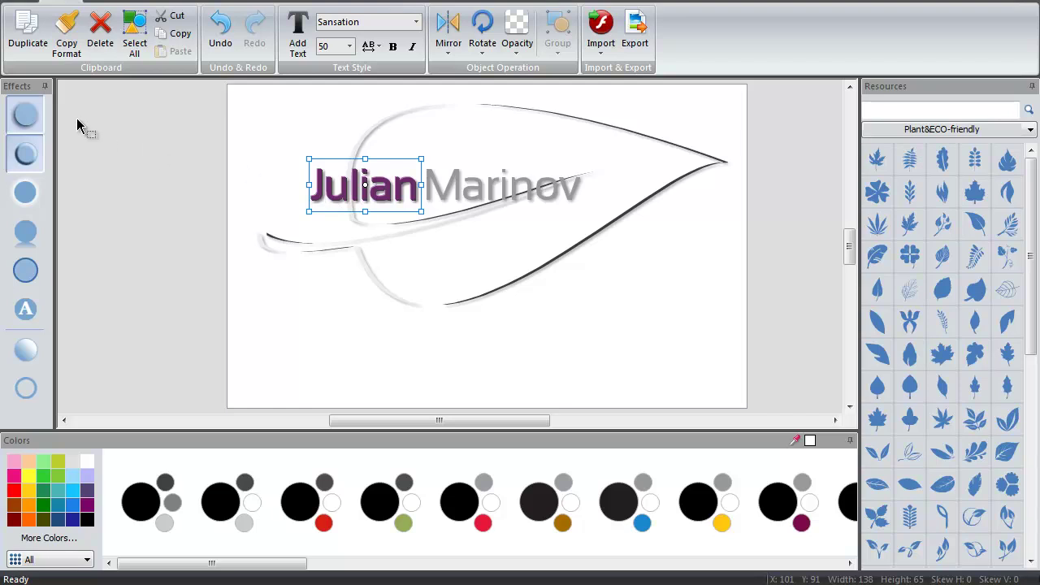
pyautogui.click(39, 122)
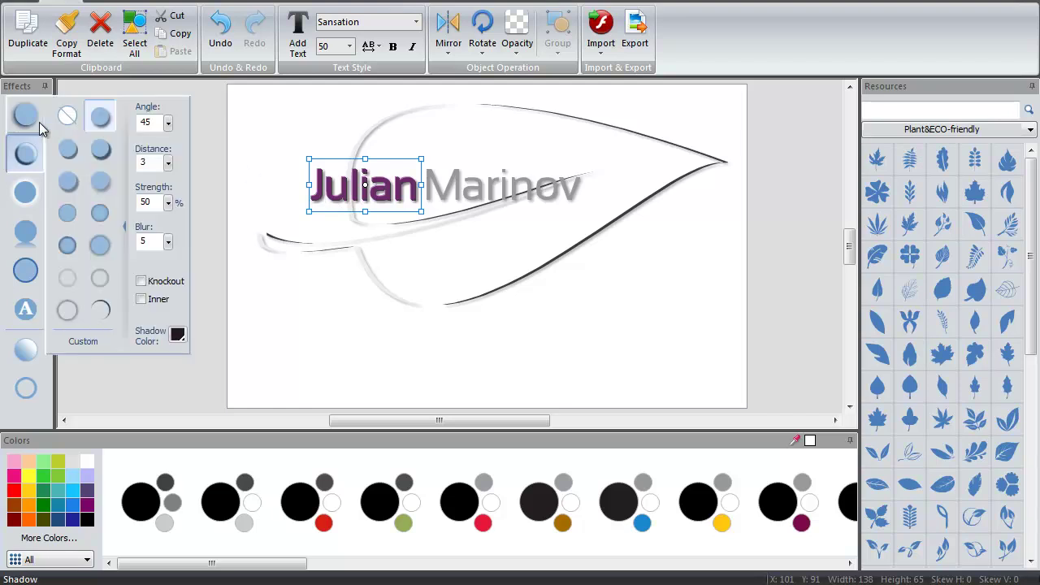
pyautogui.click(100, 118)
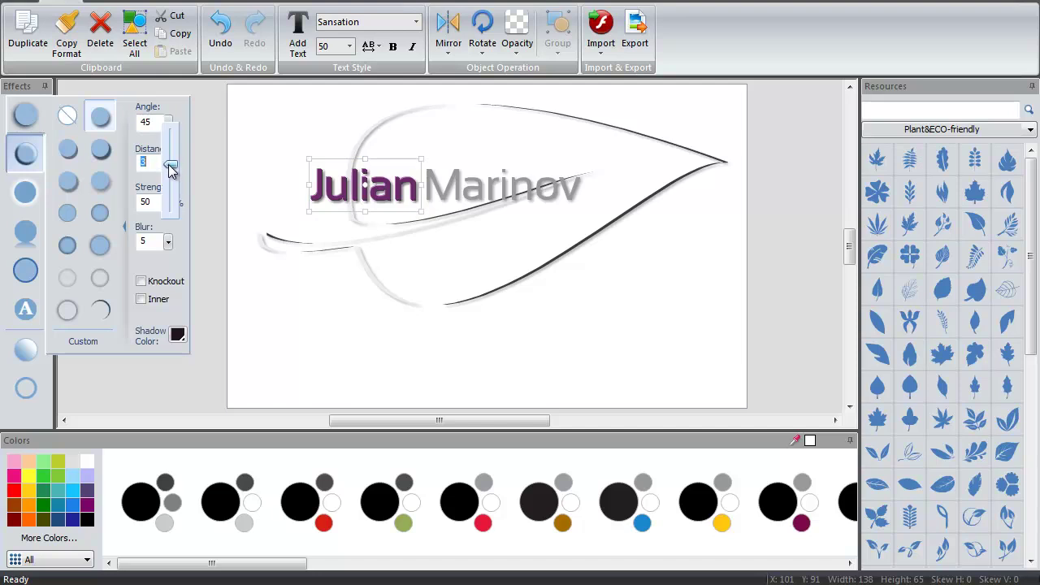
# Tune Julian's shadow to angle 12, distance 7, strength 50 and blur 10.
pyautogui.scroll(4, 169, 166)
pyautogui.click(169, 123)
pyautogui.scroll(4, 171, 126)
pyautogui.moveTo(170, 126); pyautogui.dragTo(170, 141)
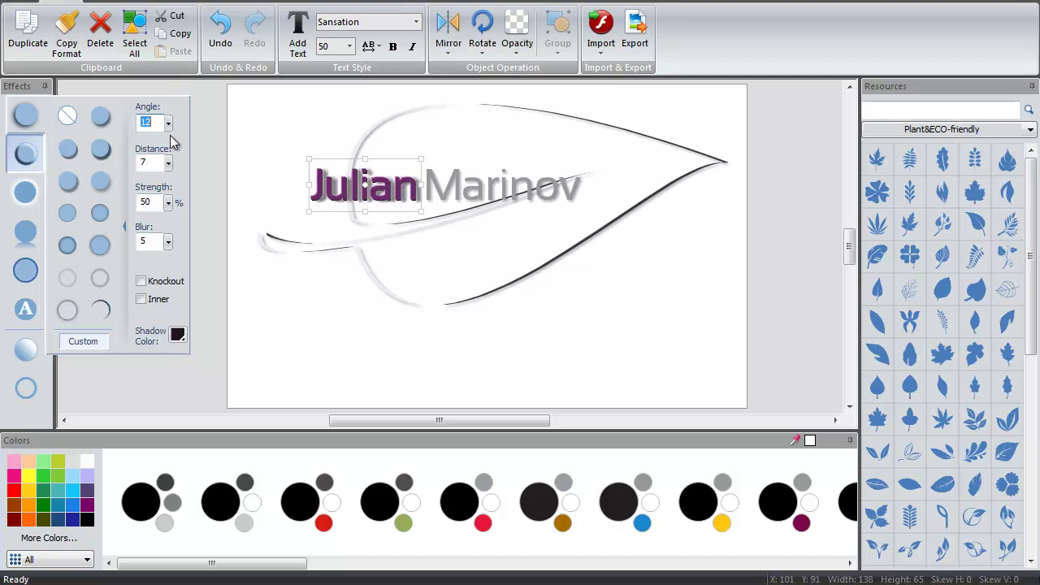
pyautogui.click(168, 244)
pyautogui.moveTo(169, 239)
pyautogui.mouseDown()
pyautogui.moveTo(172, 228)
pyautogui.moveTo(173, 242)
pyautogui.mouseUp()
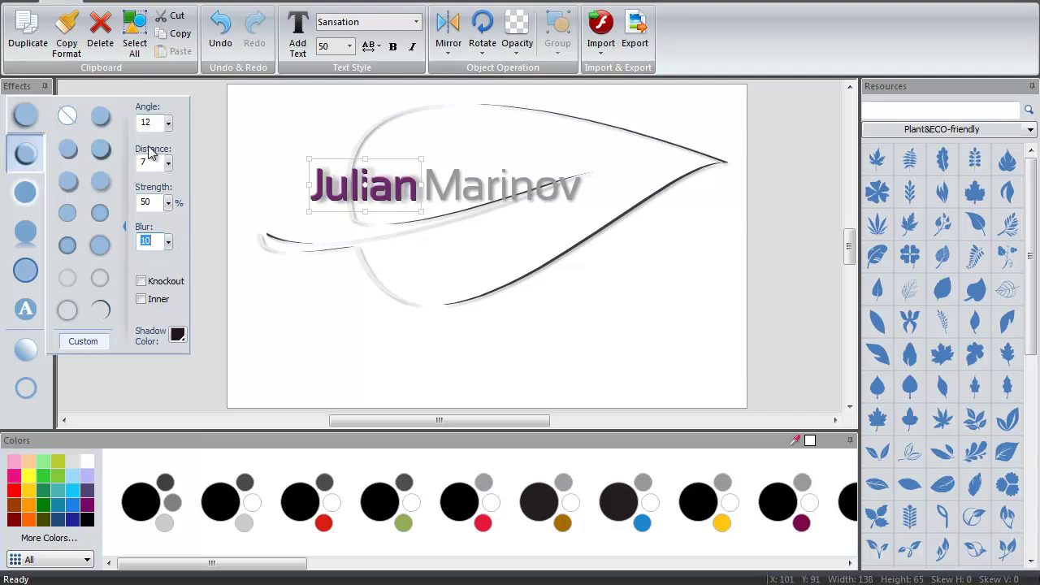
pyautogui.click(461, 196)
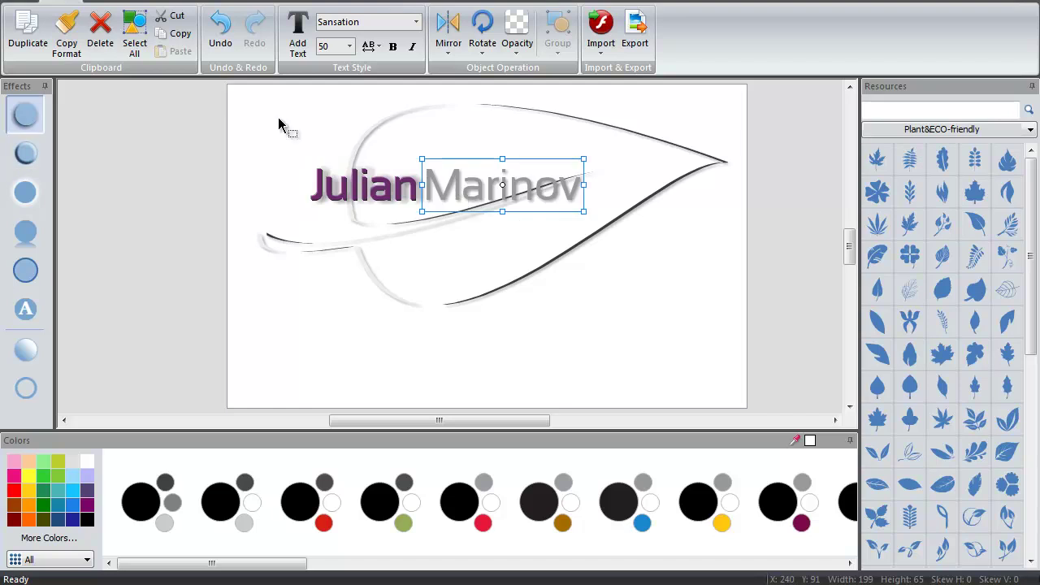
# Give Marinov a matching drop shadow with angle 12, distance 7 and blur 10.
pyautogui.moveTo(41, 118)
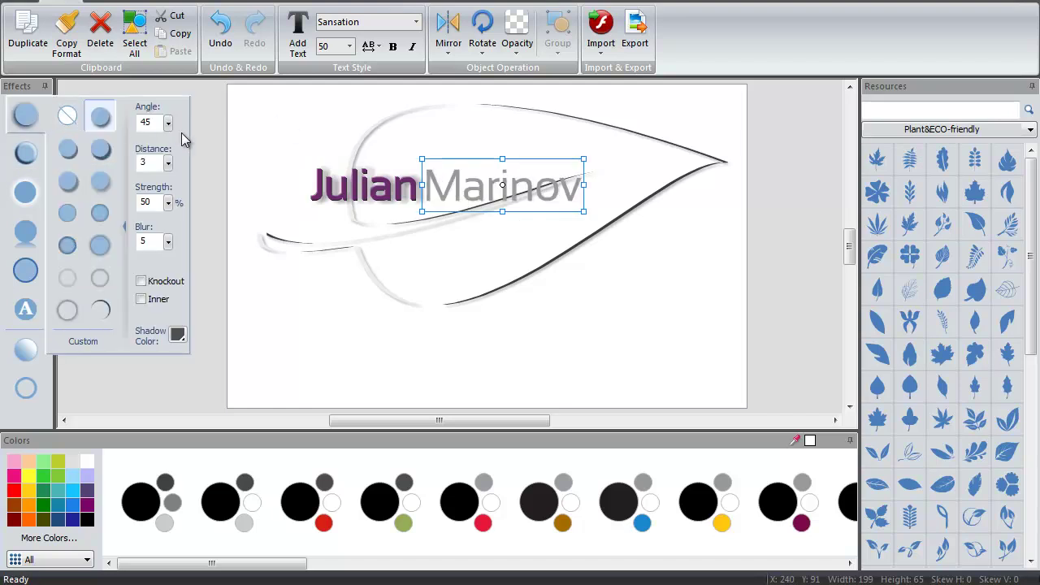
pyautogui.moveTo(168, 123); pyautogui.dragTo(170, 160)
pyautogui.moveTo(167, 241); pyautogui.dragTo(169, 240)
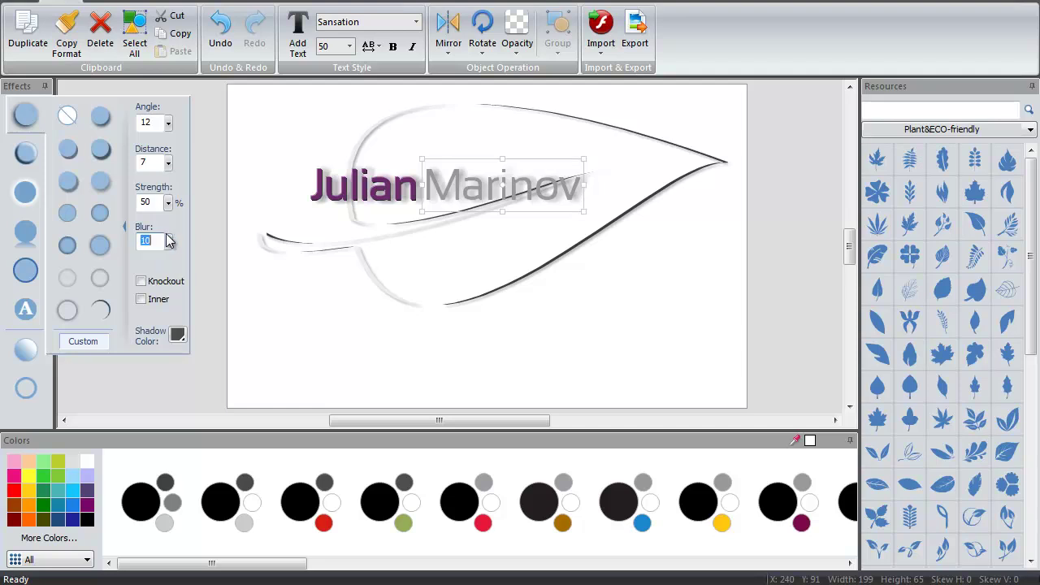
pyautogui.click(365, 297)
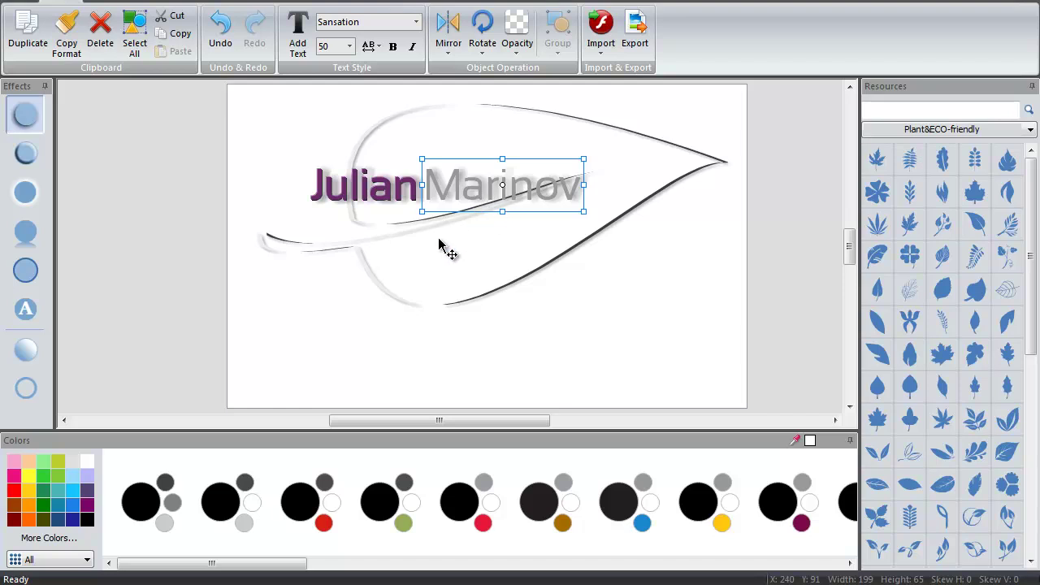
pyautogui.click(625, 288)
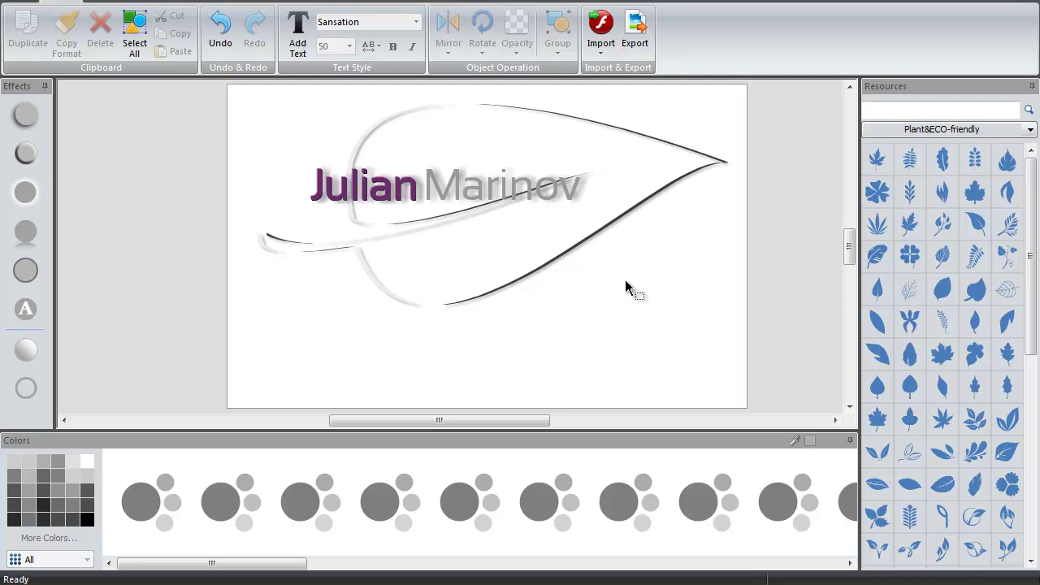
pyautogui.click(323, 197)
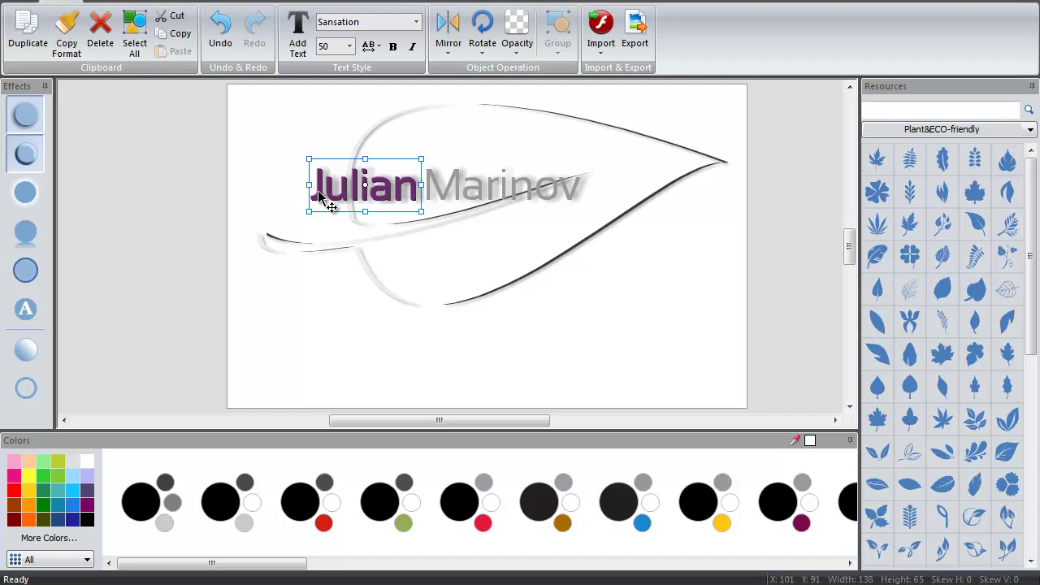
pyautogui.click(329, 286)
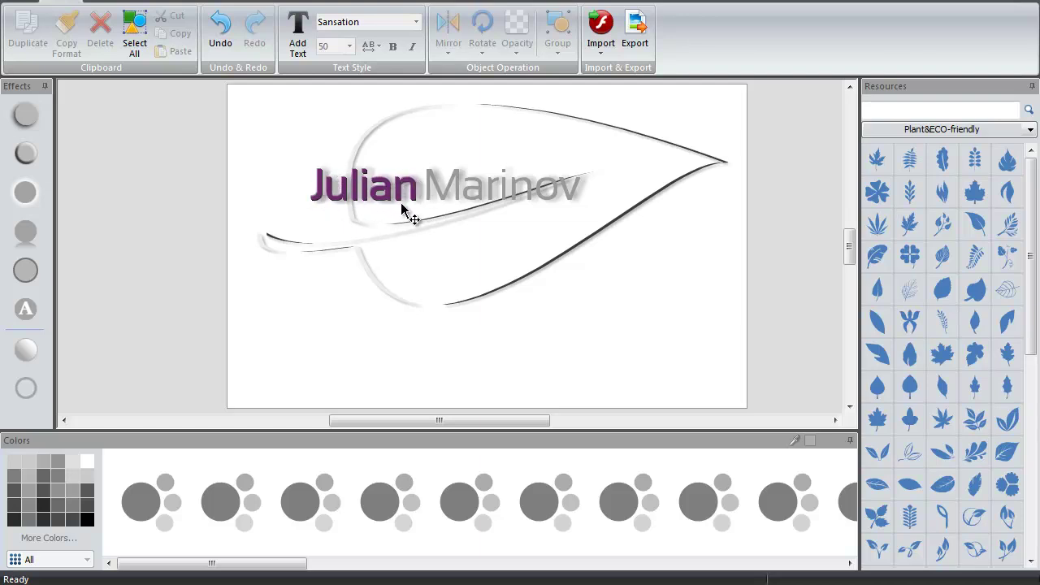
# Give the leaf outline a soft drop shadow at angle 45 with blur 30.
pyautogui.click(529, 284)
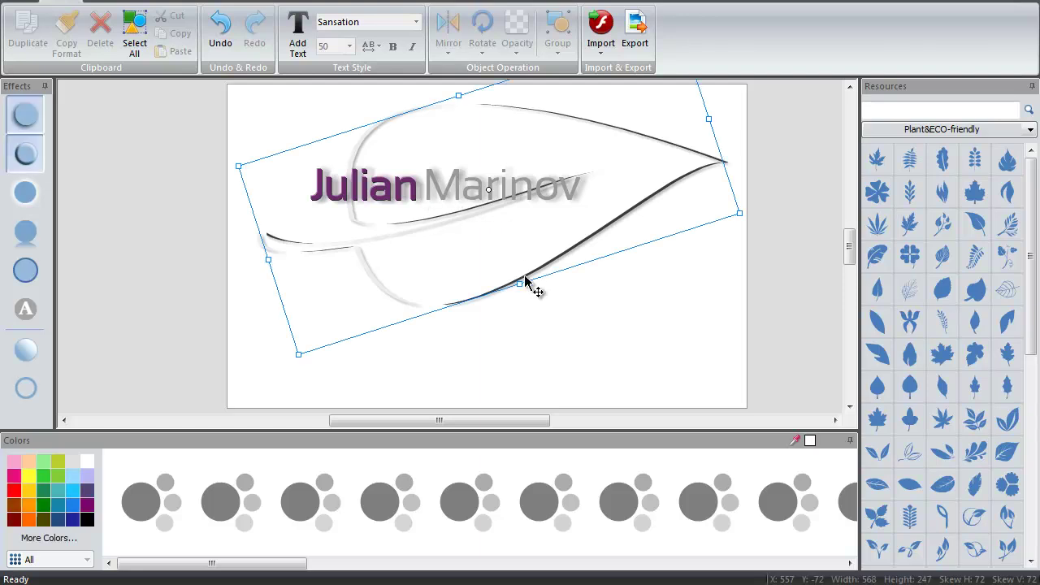
pyautogui.moveTo(26, 159)
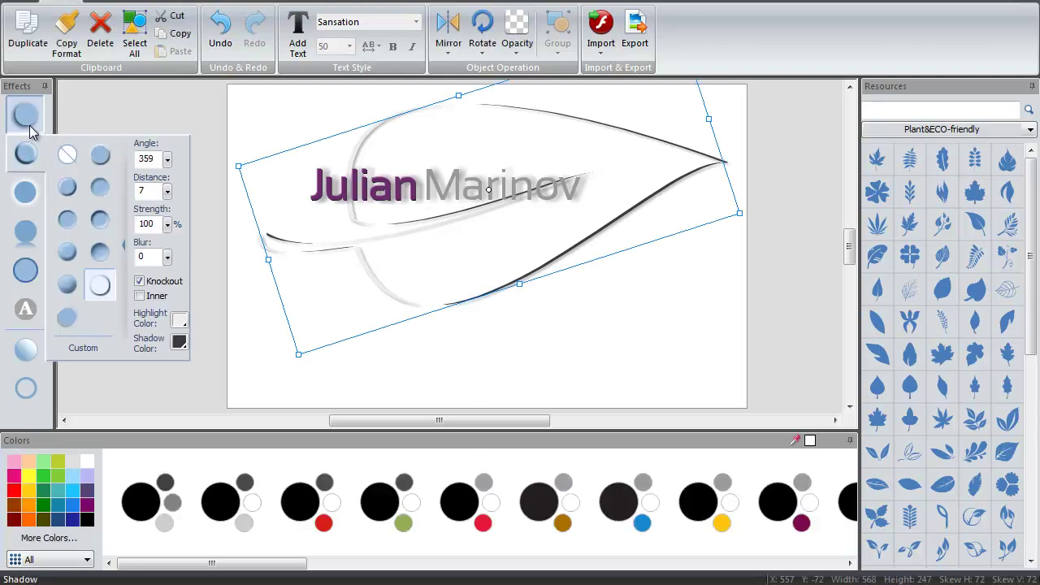
pyautogui.moveTo(167, 165); pyautogui.dragTo(168, 150)
pyautogui.moveTo(169, 242); pyautogui.dragTo(176, 178)
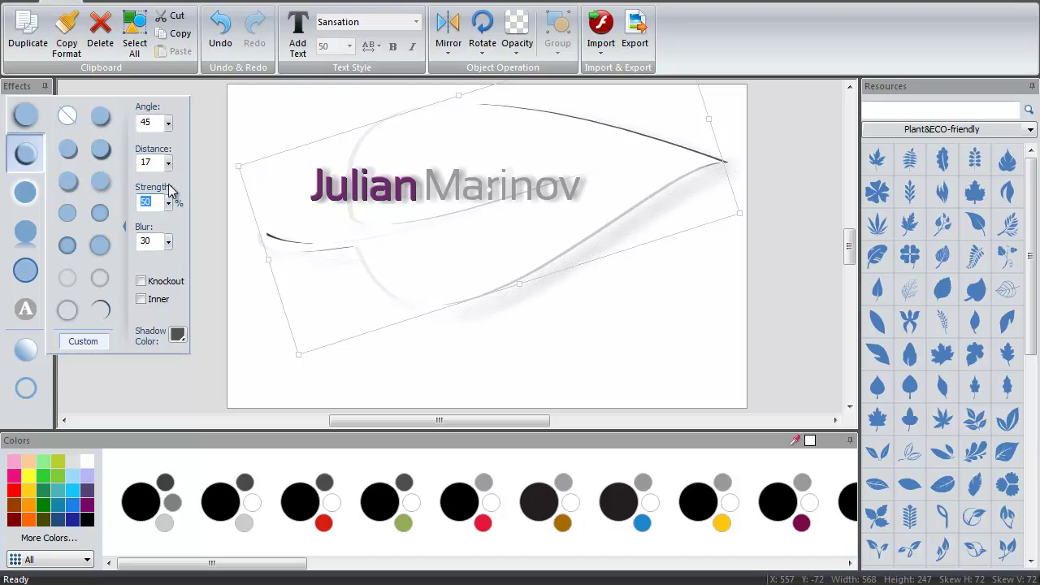
pyautogui.click(170, 167)
pyautogui.moveTo(171, 173); pyautogui.dragTo(171, 202)
pyautogui.click(434, 186)
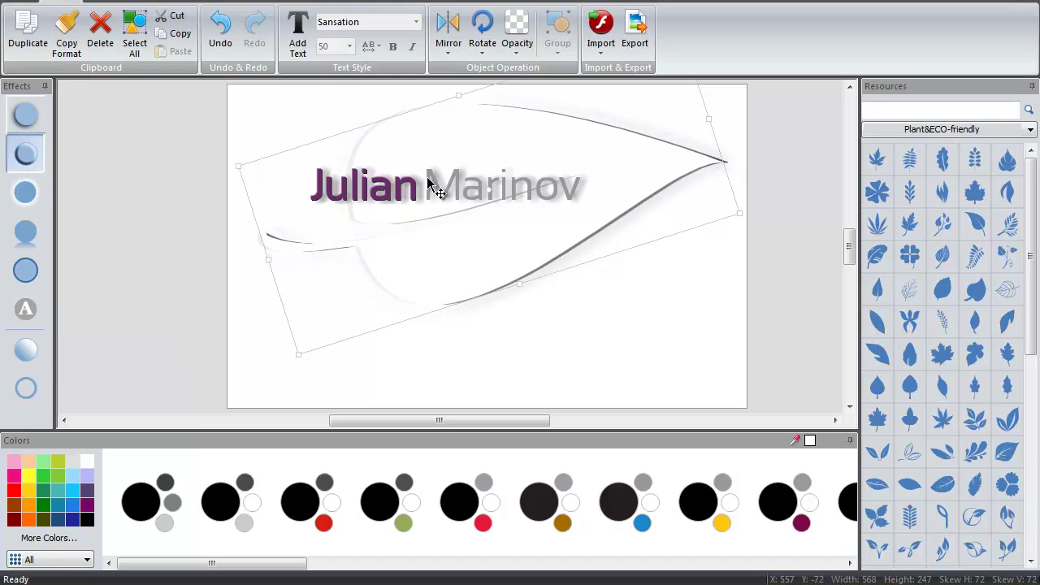
pyautogui.click(499, 348)
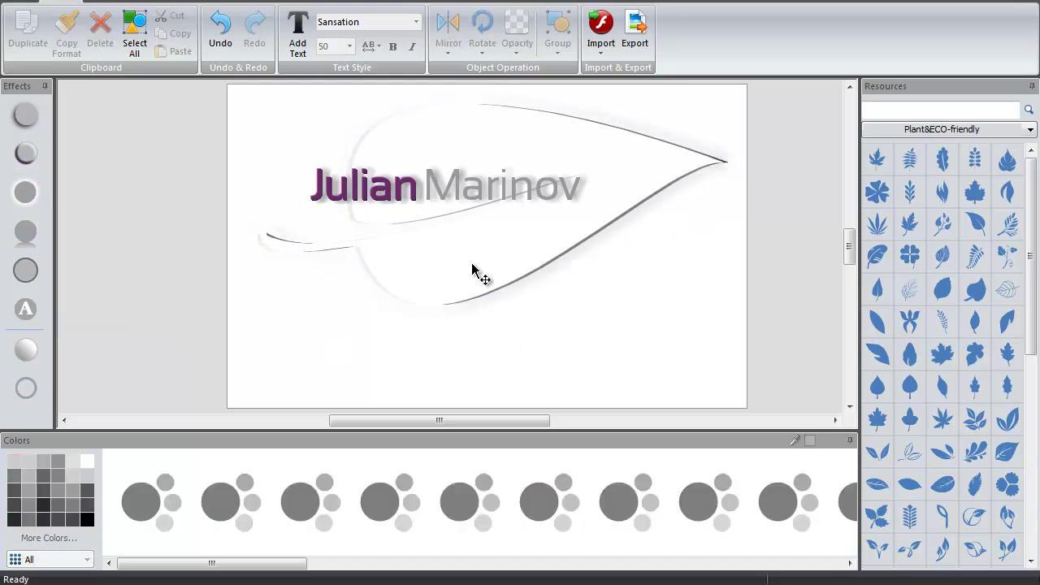
pyautogui.click(430, 189)
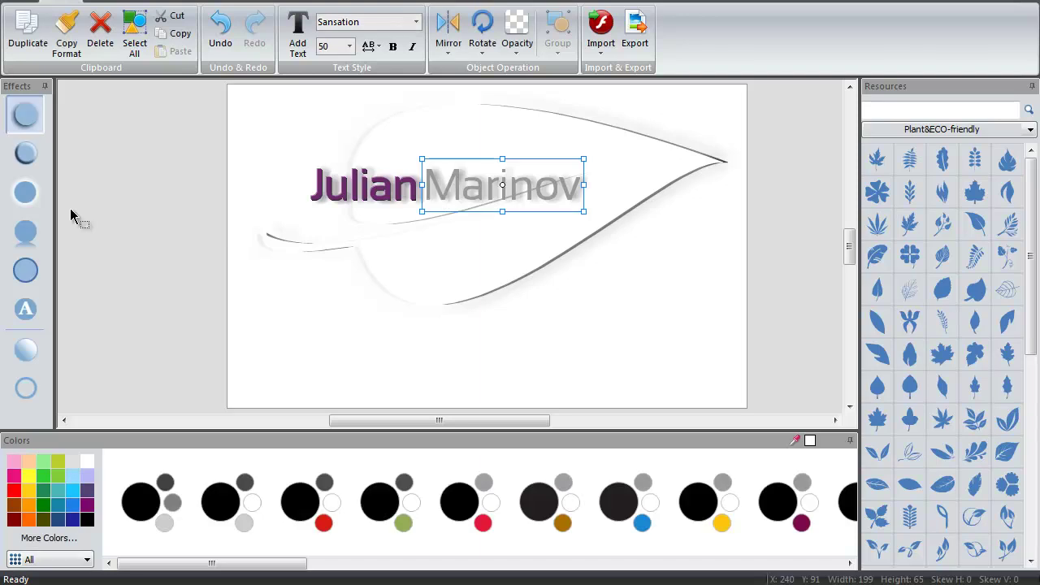
# Reduce Marinov's shadow distance so it sits closer to the letters.
pyautogui.click(39, 116)
pyautogui.click(171, 163)
pyautogui.moveTo(171, 166); pyautogui.dragTo(170, 173)
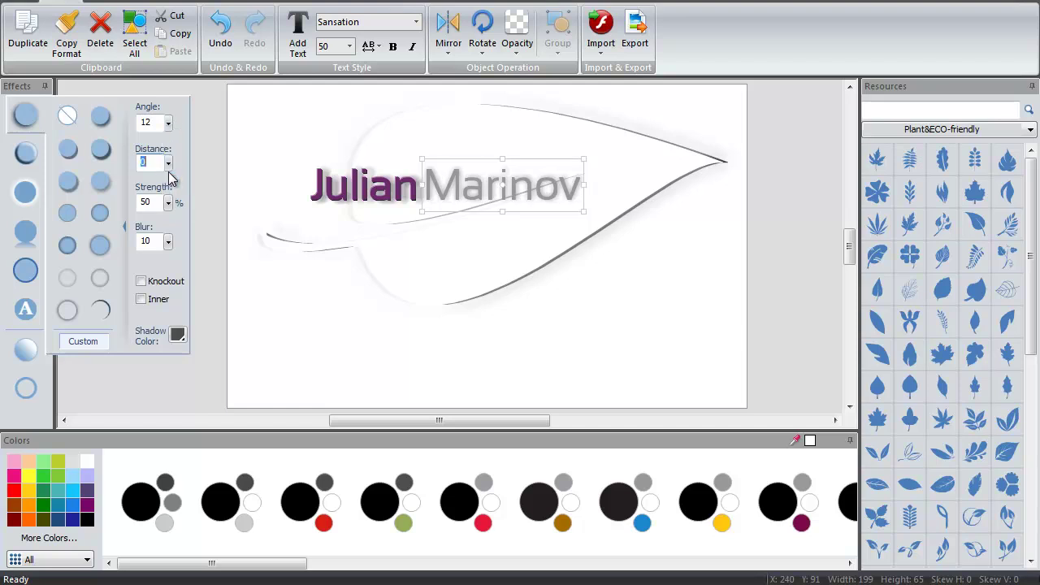
# Cut Julian's shadow distance from 7 to a small value.
pyautogui.click(322, 193)
pyautogui.click(20, 122)
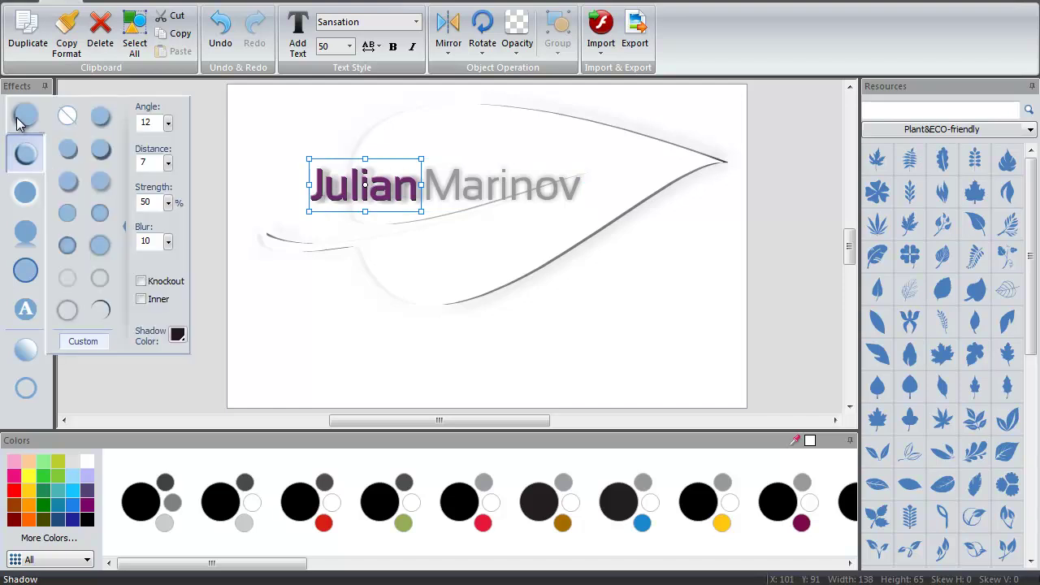
pyautogui.click(169, 163)
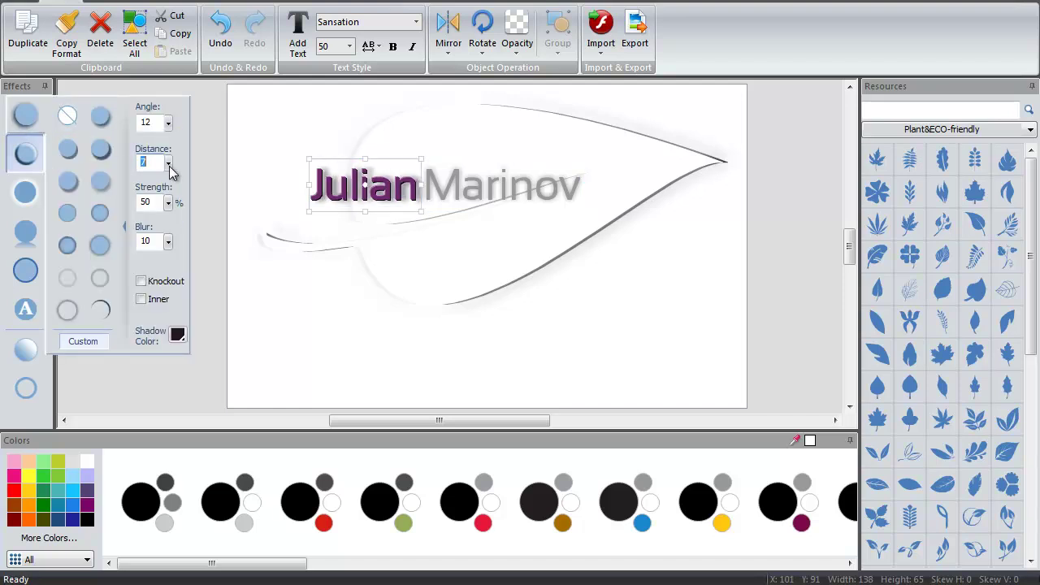
pyautogui.moveTo(169, 167); pyautogui.dragTo(170, 199)
pyautogui.moveTo(171, 213); pyautogui.dragTo(171, 182)
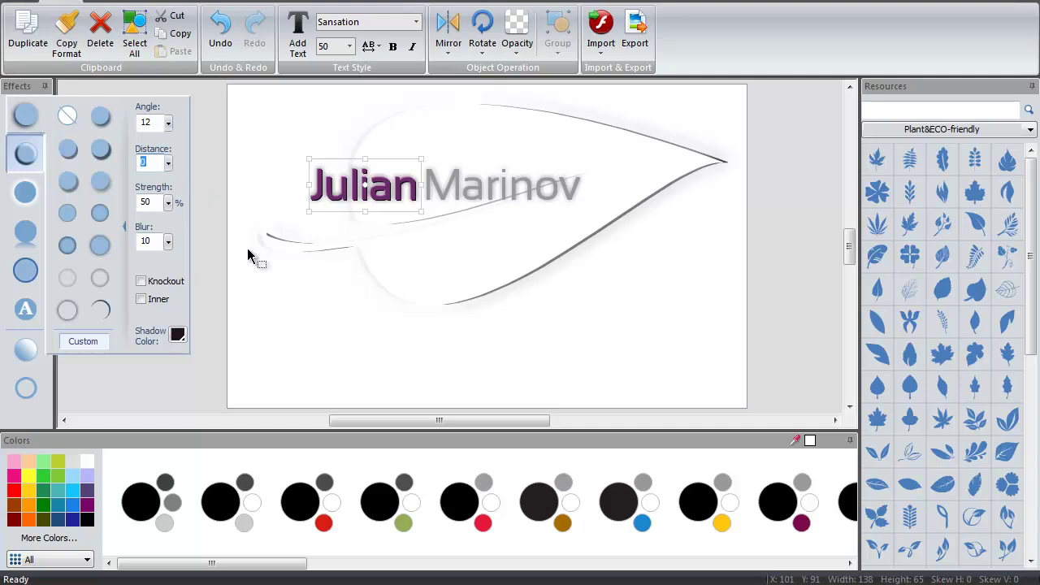
pyautogui.click(308, 376)
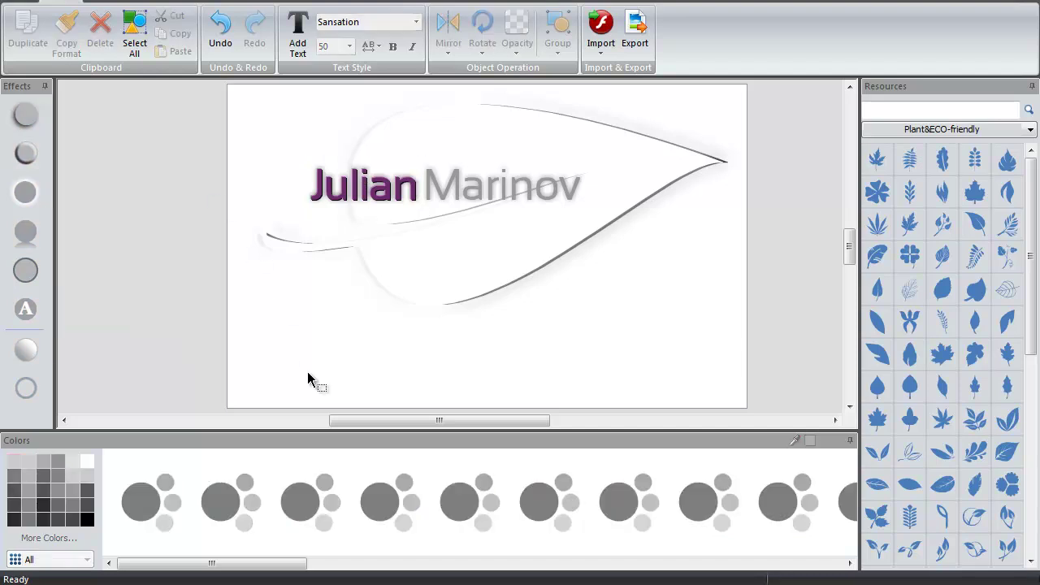
# Shrink the leaf to about half size and move it up-right behind Marinov.
pyautogui.click(492, 298)
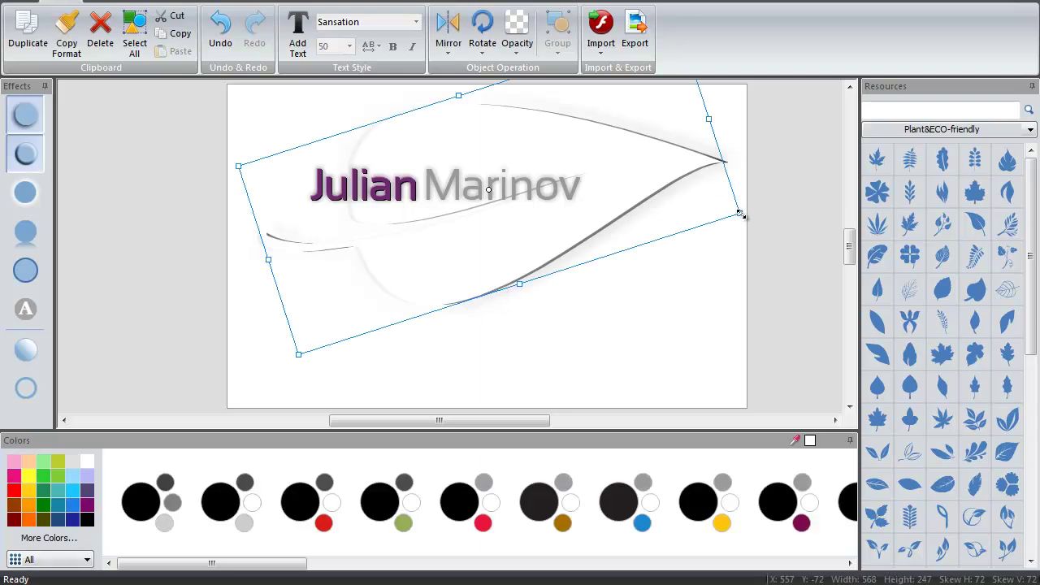
pyautogui.moveTo(734, 212); pyautogui.dragTo(619, 198)
pyautogui.moveTo(538, 230); pyautogui.dragTo(544, 221)
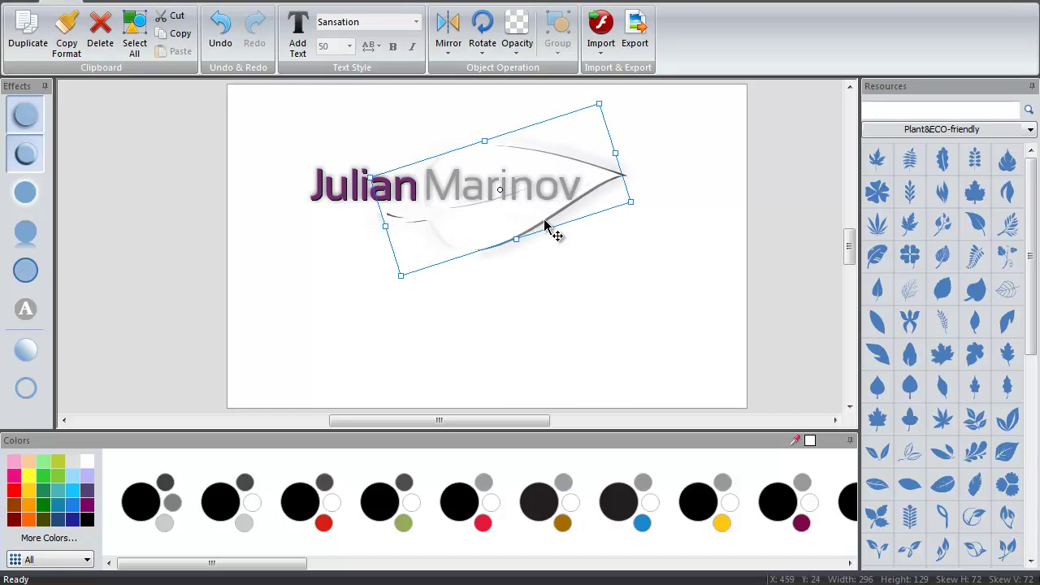
pyautogui.click(659, 291)
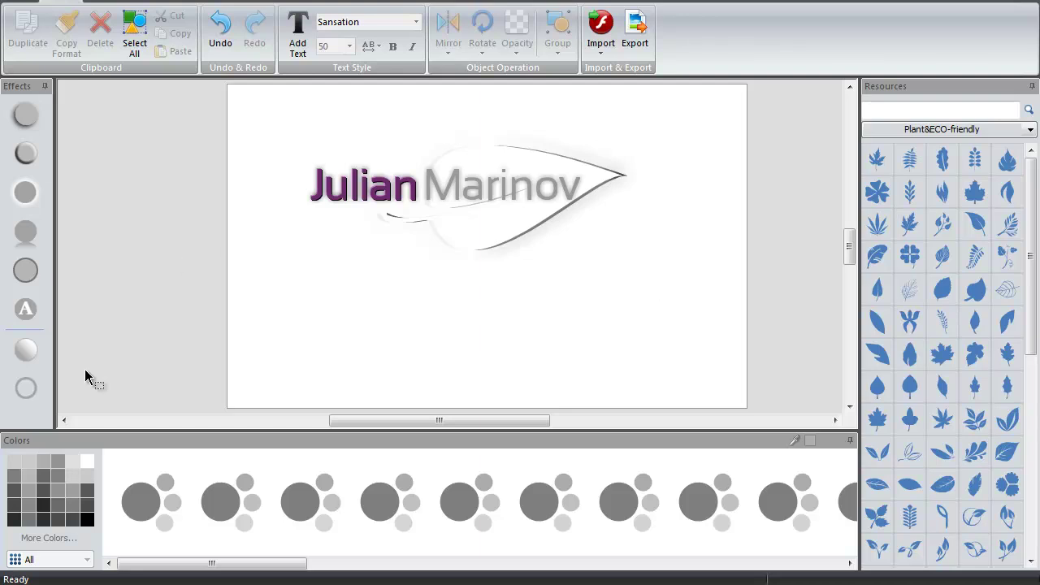
# Export the logo as Untitled.png, a transparent-background PNG, to the desktop and close the dialog.
pyautogui.click(630, 41)
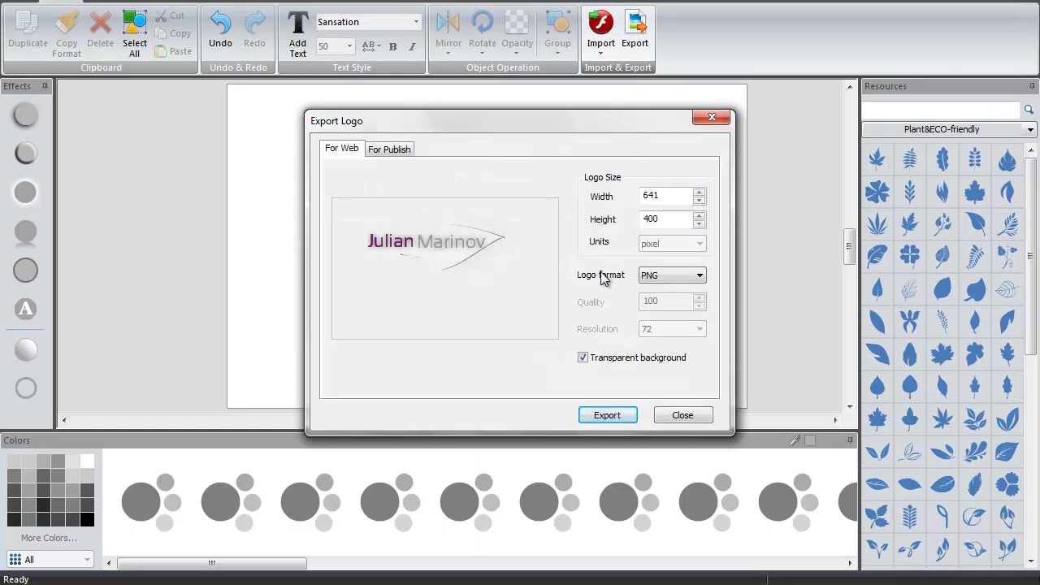
pyautogui.click(656, 278)
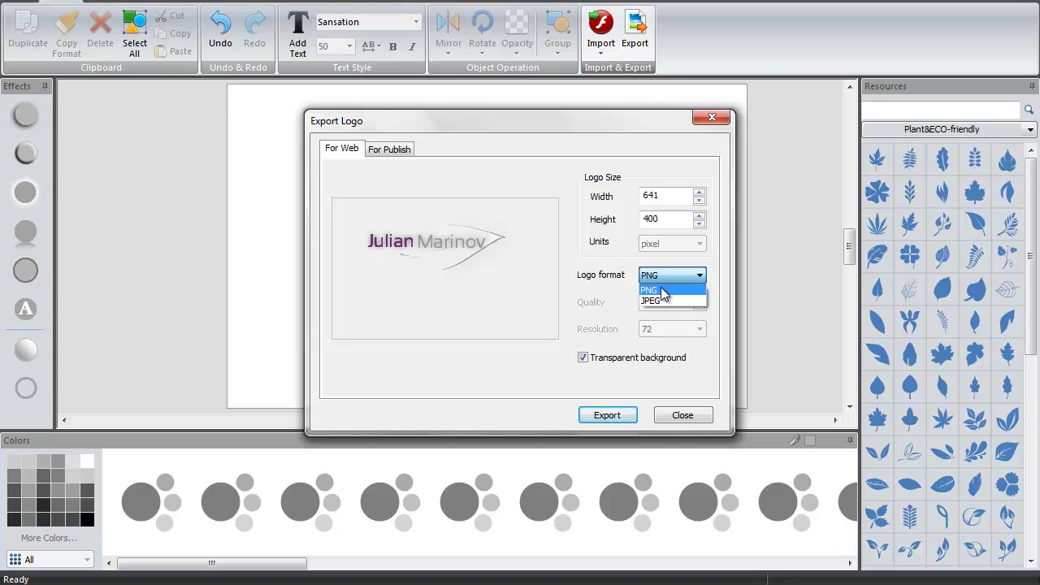
pyautogui.click(662, 291)
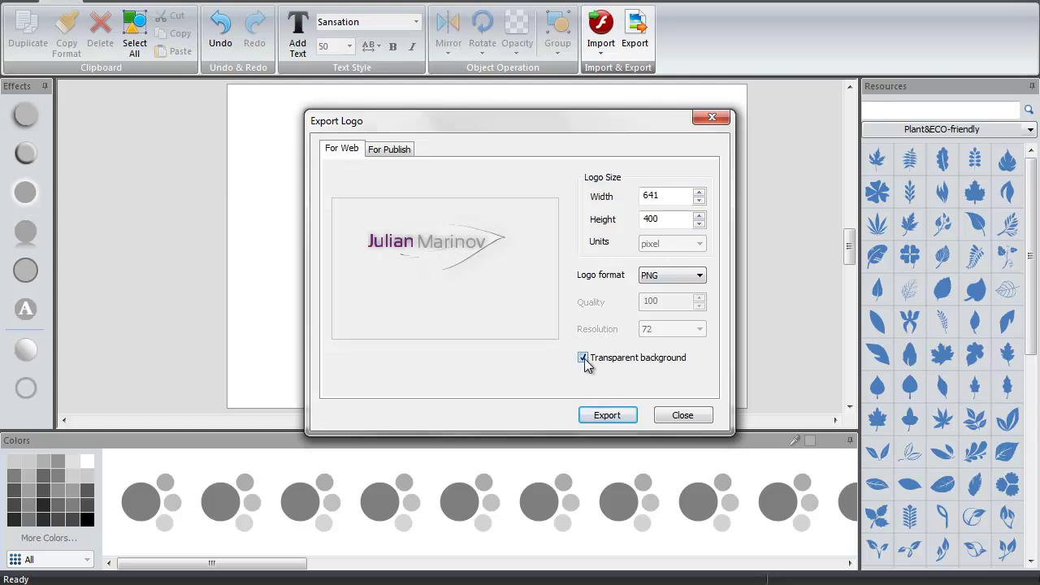
pyautogui.click(622, 415)
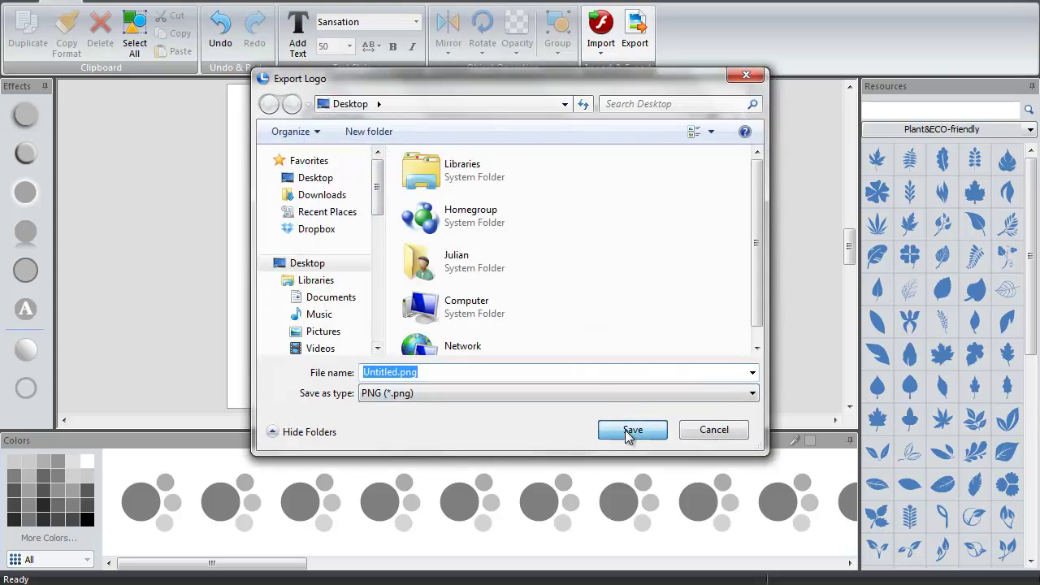
pyautogui.click(631, 431)
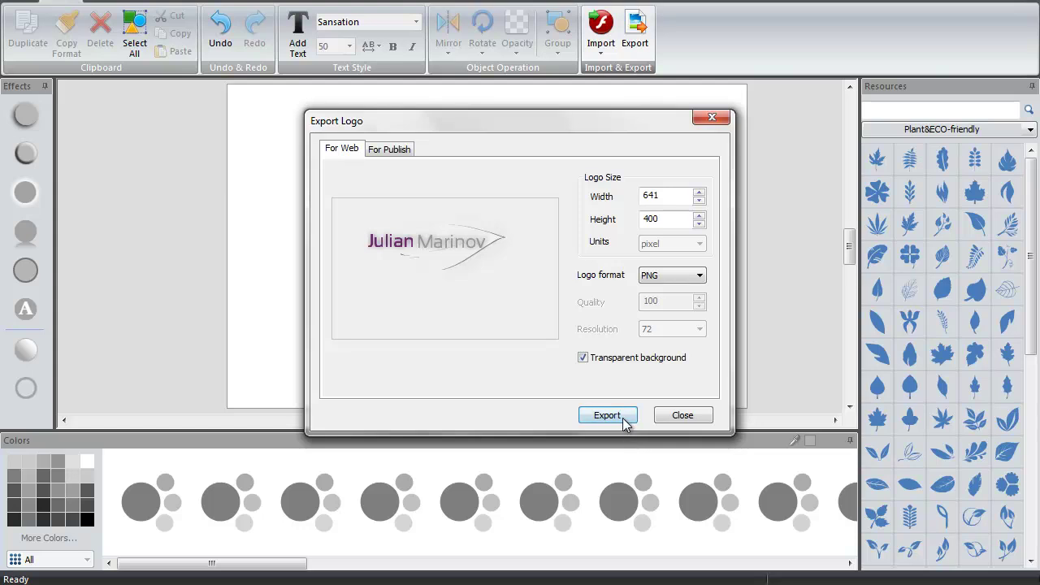
pyautogui.click(618, 417)
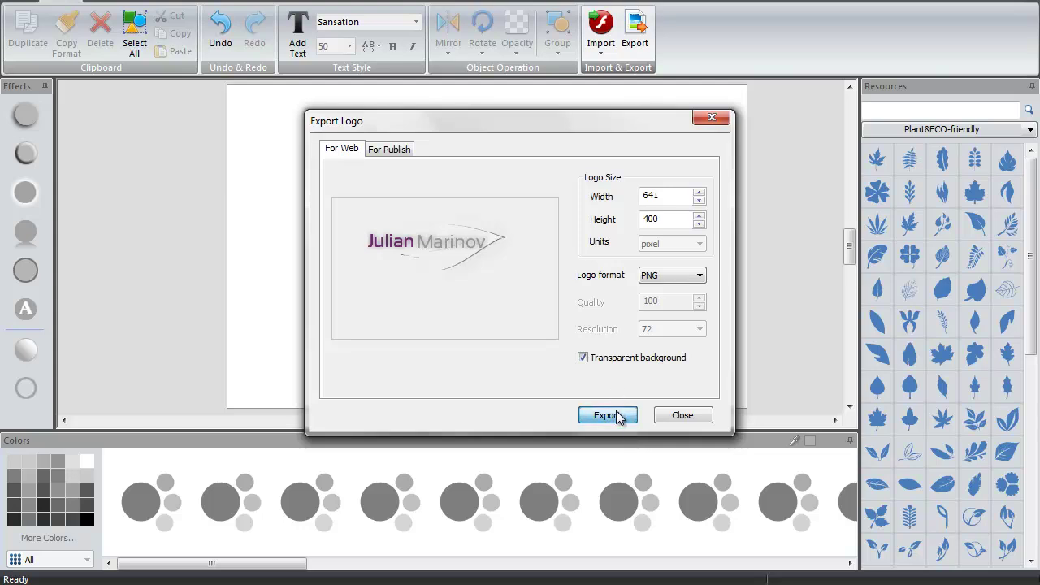
pyautogui.click(701, 432)
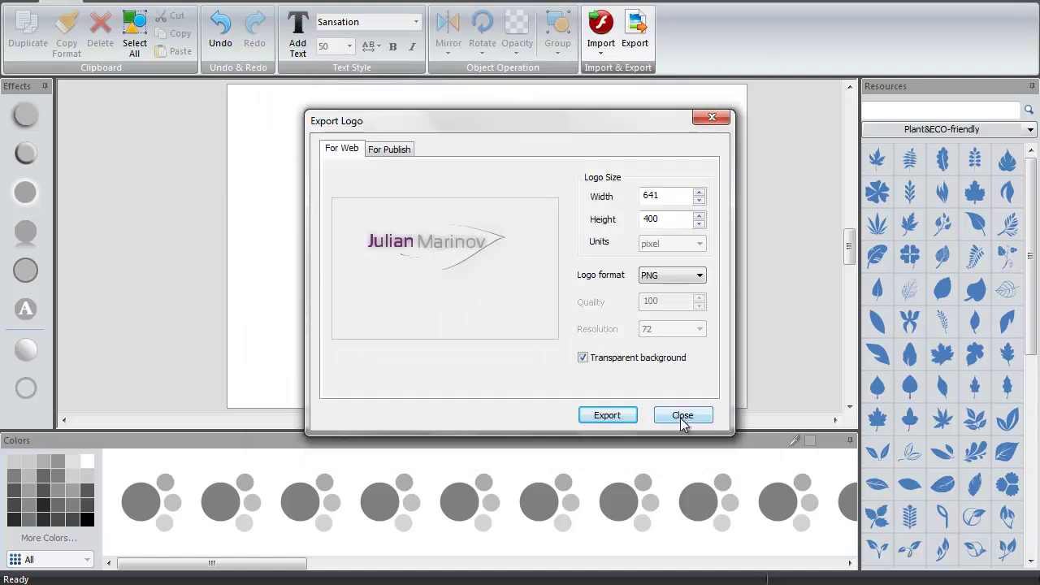
pyautogui.click(676, 417)
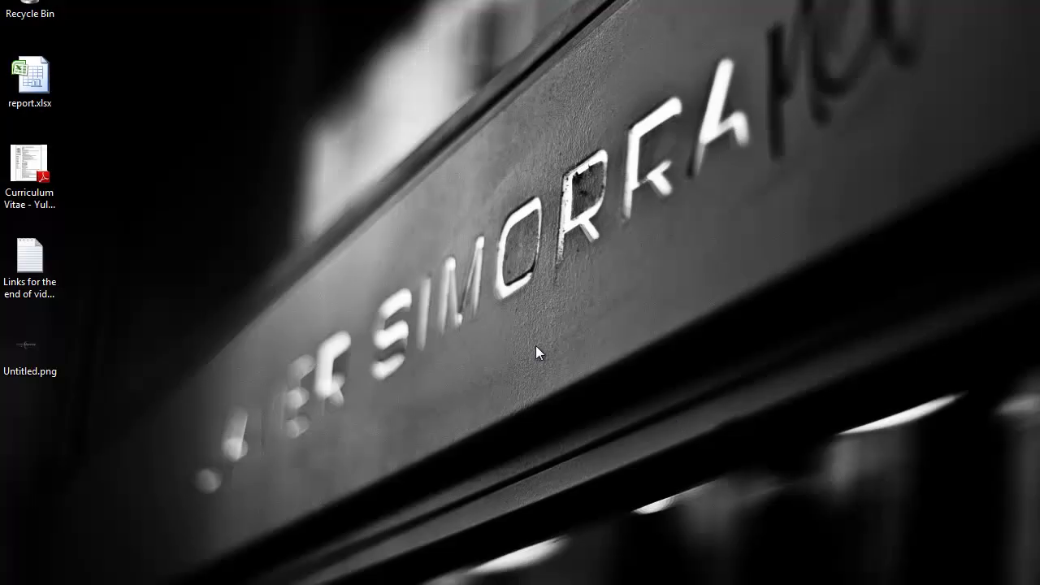
# Preview Untitled.png in Photo Viewer, close it, and launch Lightroom 4 from Start.
pyautogui.doubleClick(25, 358)
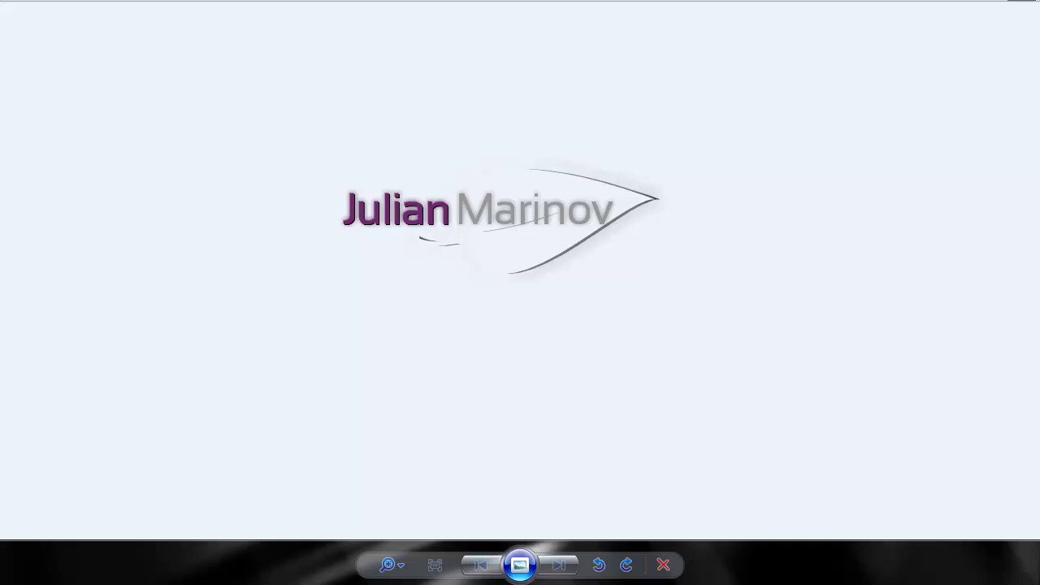
pyautogui.hotkey('alt', 'F4')
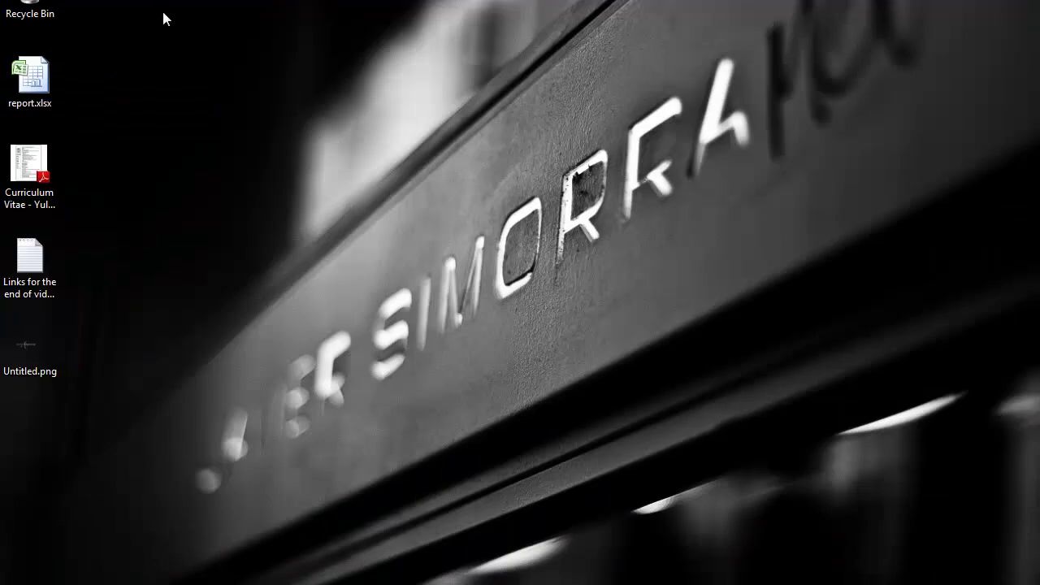
pyautogui.press('super')
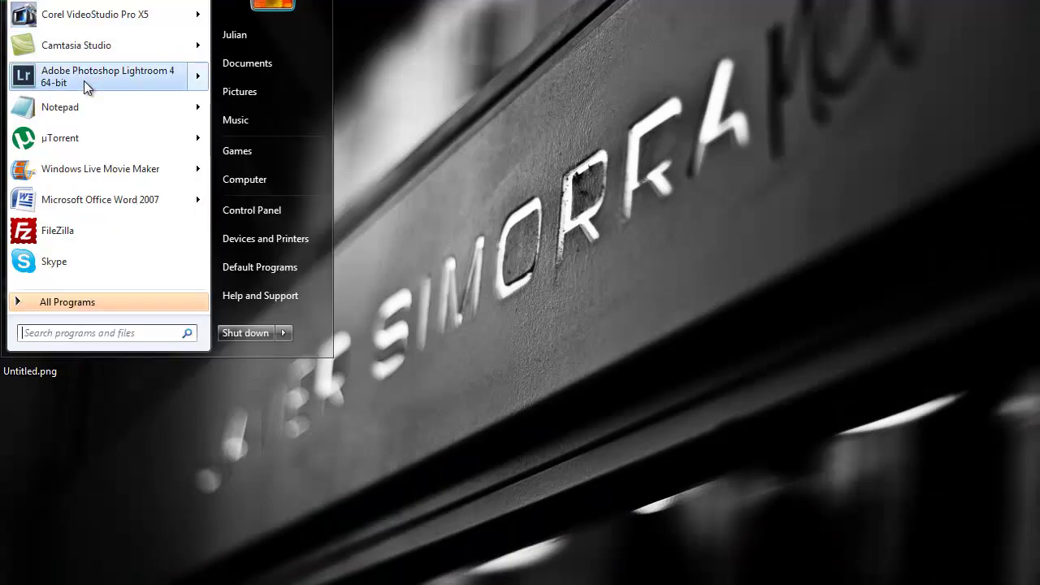
pyautogui.moveTo(84, 80)
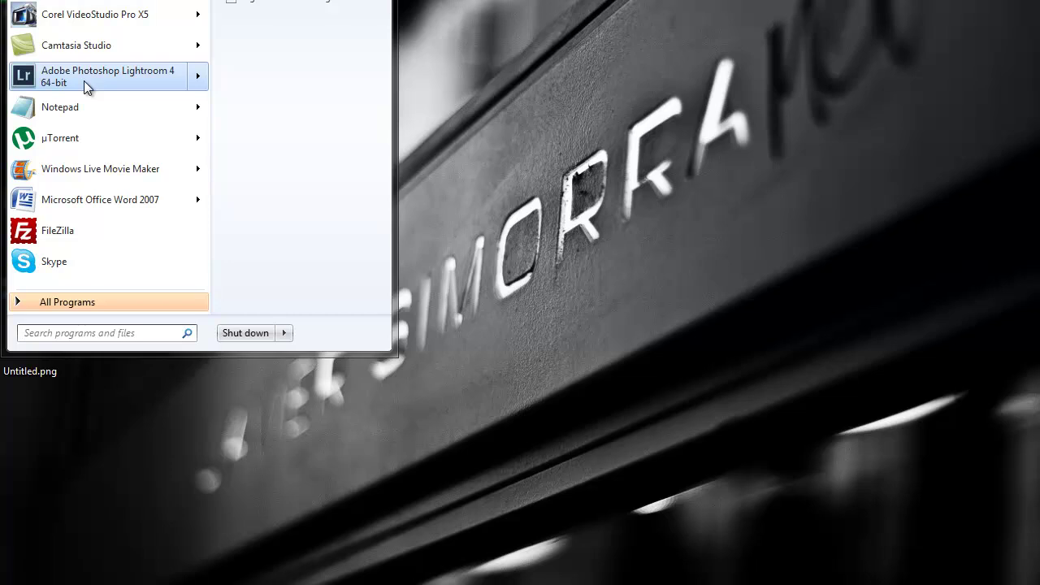
pyautogui.click(84, 80)
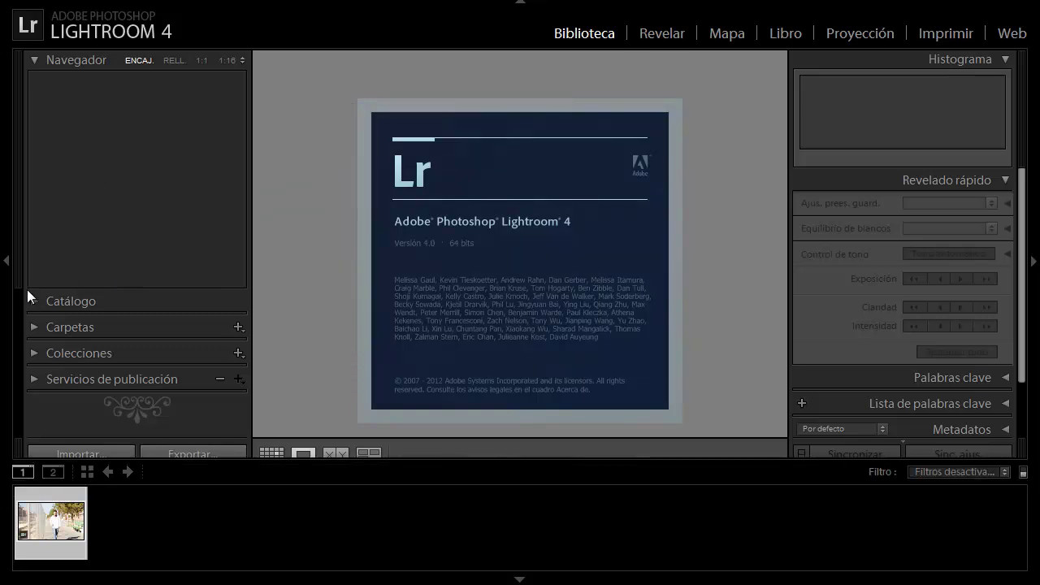
# Show all 28 catalog photos, dismiss the OpenGL warning, and select the five-kiwi-slices photo.
pyautogui.click(32, 302)
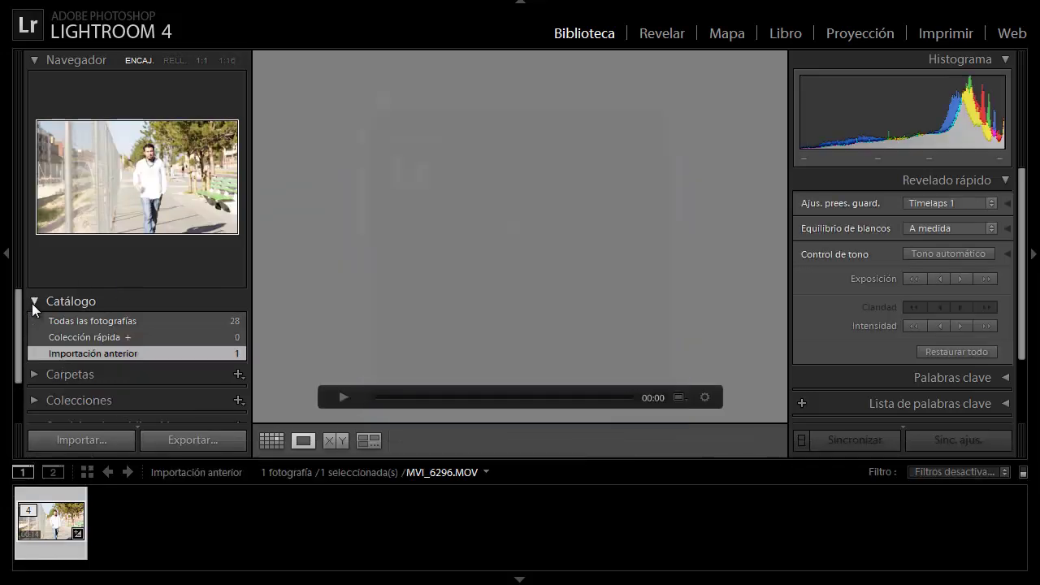
pyautogui.click(83, 324)
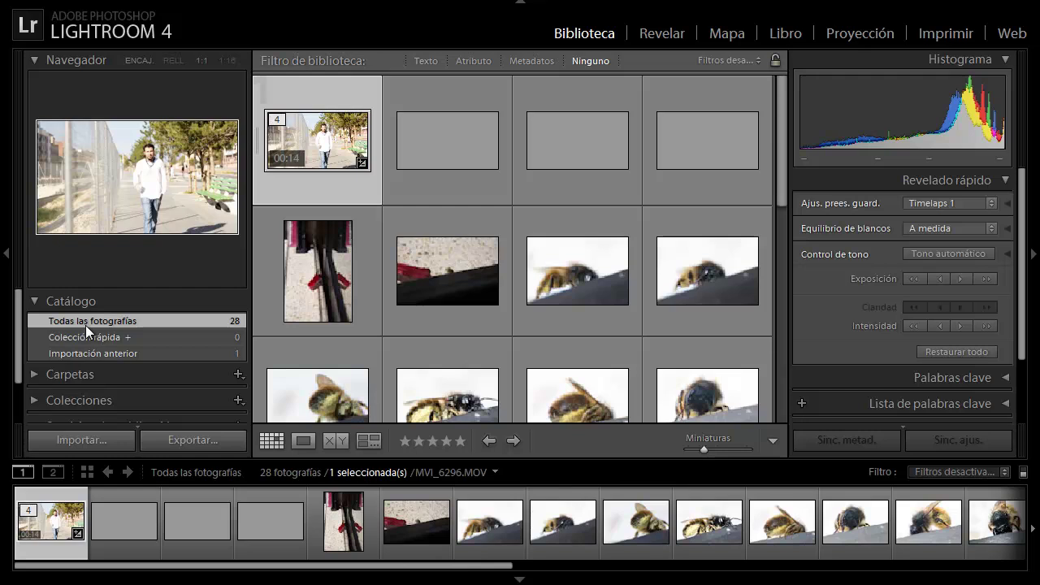
pyautogui.moveTo(268, 569); pyautogui.dragTo(874, 548)
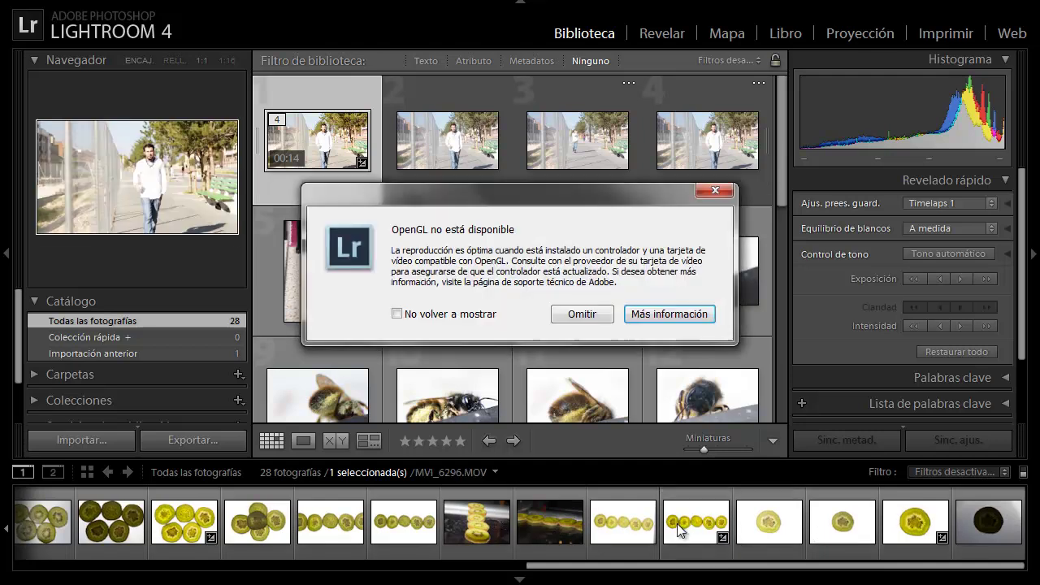
pyautogui.click(598, 316)
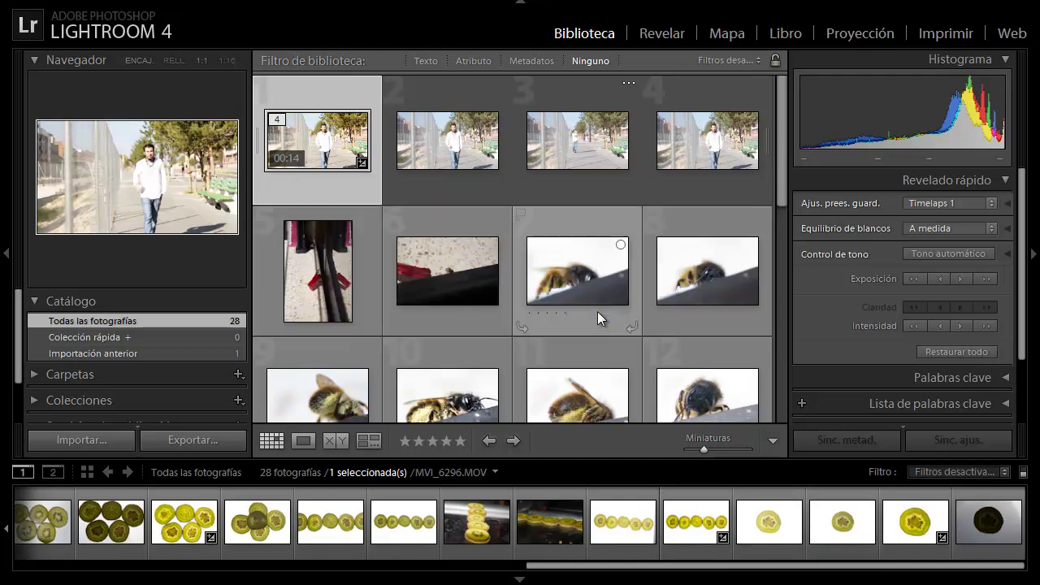
pyautogui.click(779, 526)
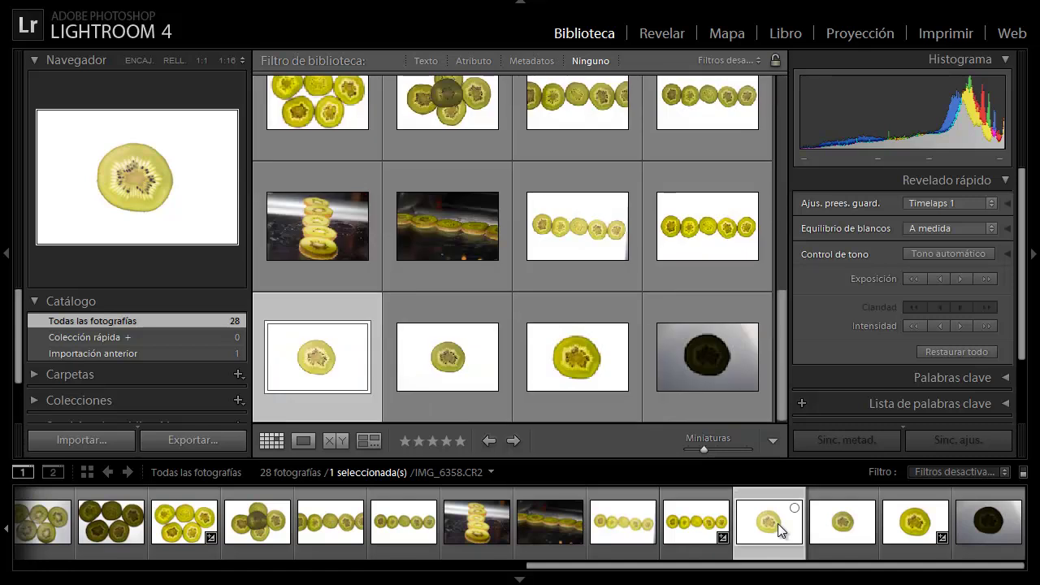
pyautogui.click(681, 531)
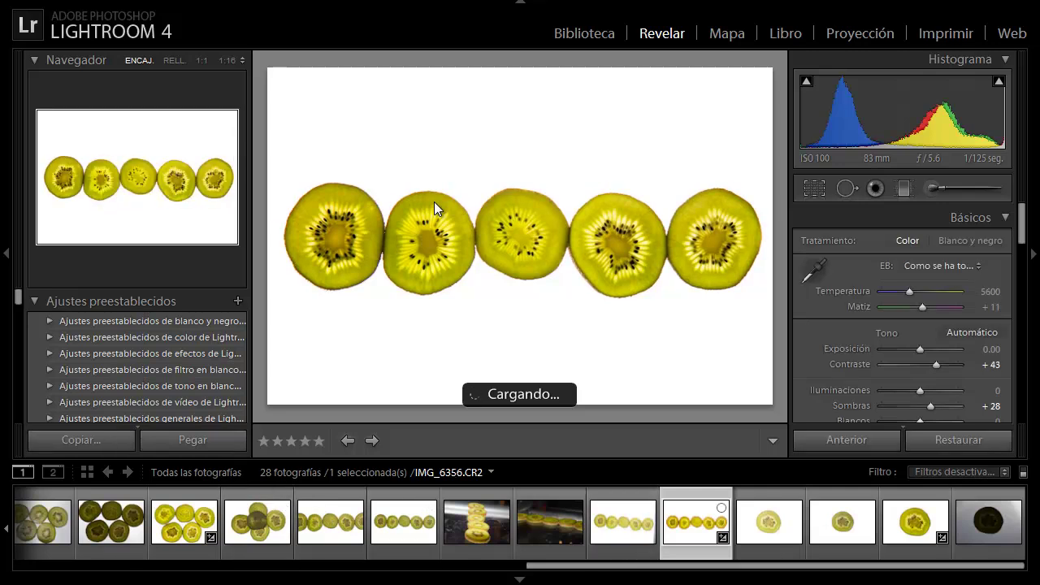
pyautogui.rightClick(675, 517)
# Send the kiwi photo export to Escritorio with Colocar en subcarpeta turned off.
pyautogui.moveTo(731, 430)
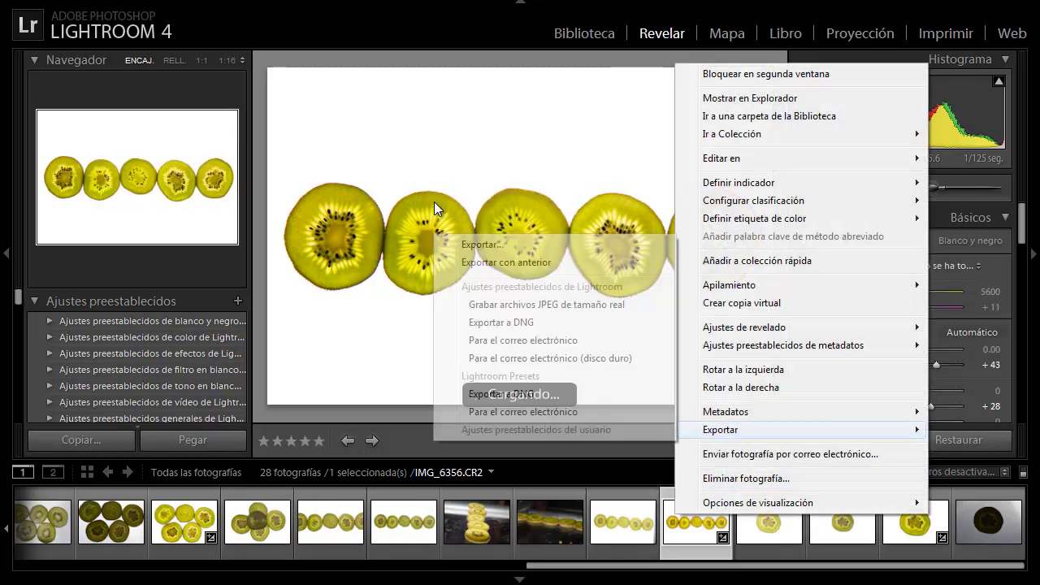
pyautogui.click(434, 202)
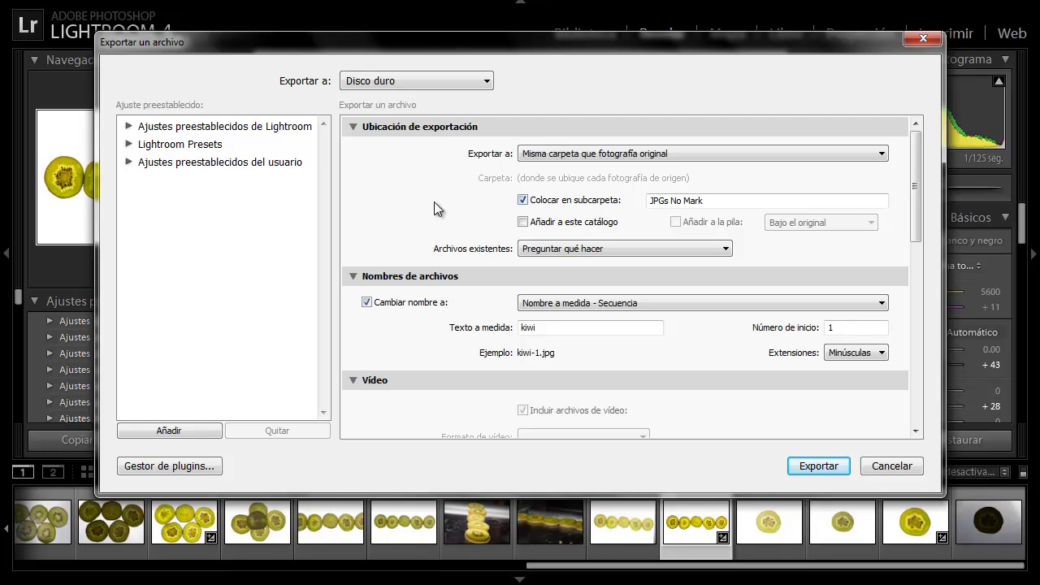
pyautogui.hotkey('alt', 'Down')
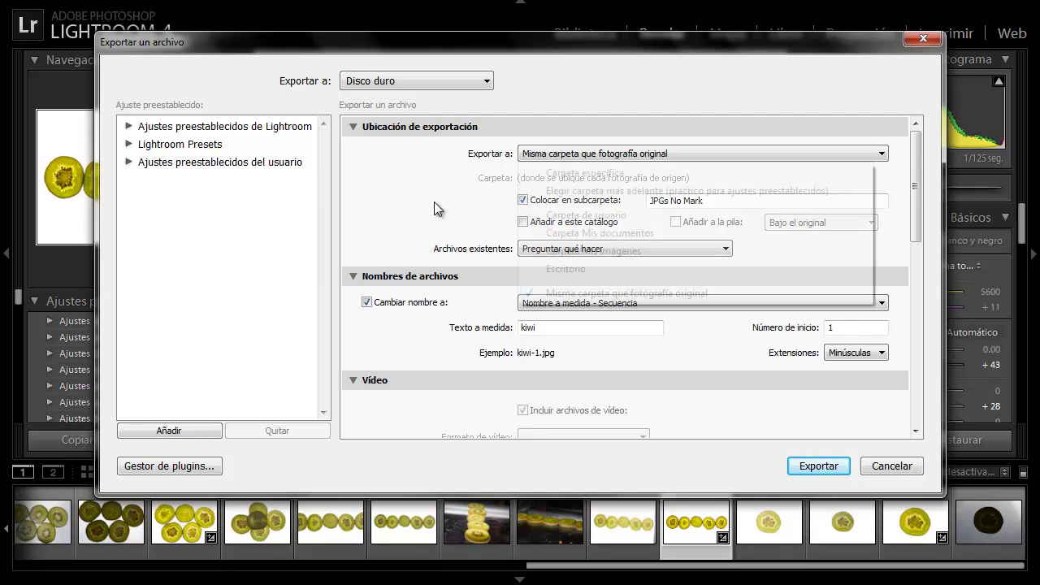
pyautogui.press('Down')
pyautogui.press('Down')
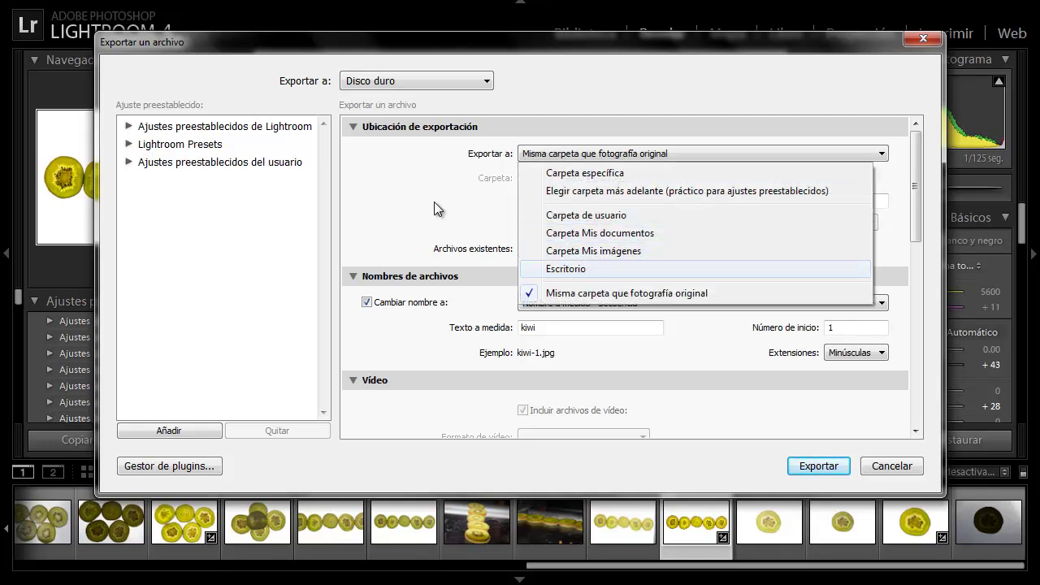
pyautogui.press('Return')
pyautogui.press('Tab')
pyautogui.press('space')
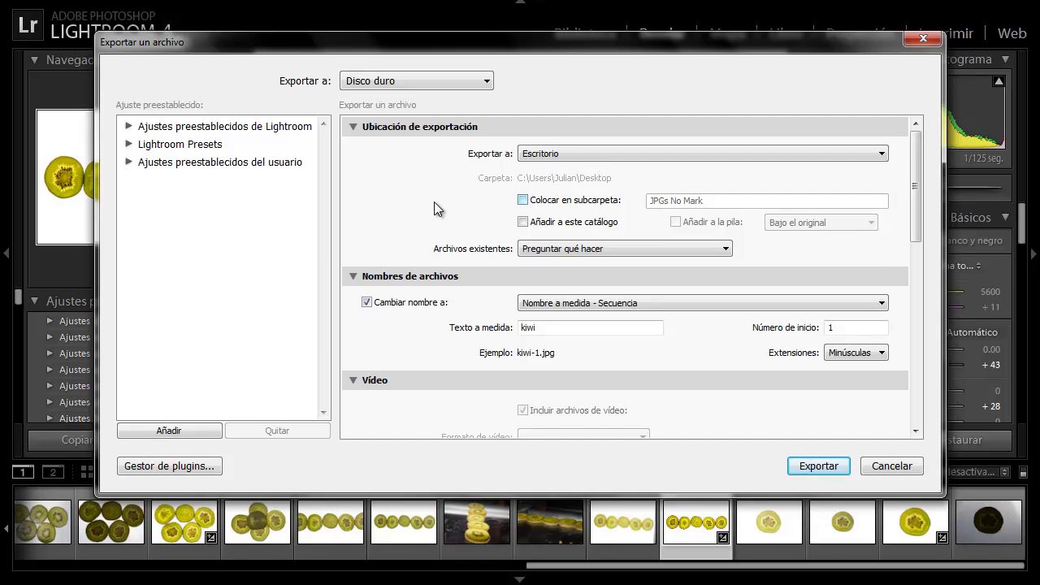
# Turn on Marca de agua and choose Editar marcas de agua from the preset list.
pyautogui.scroll(-10, 435, 209)
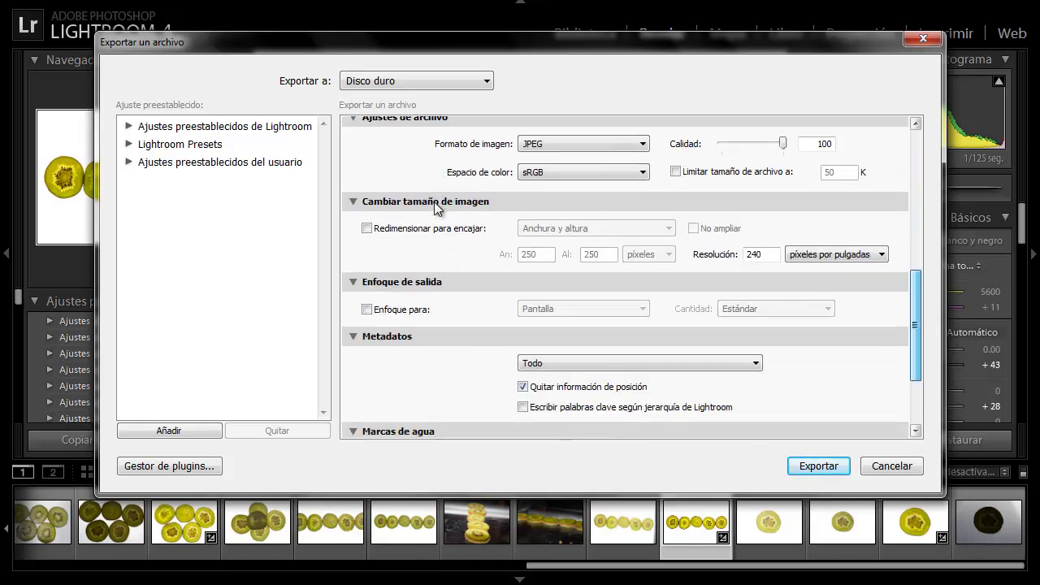
pyautogui.press('Tab')
pyautogui.press('Tab')
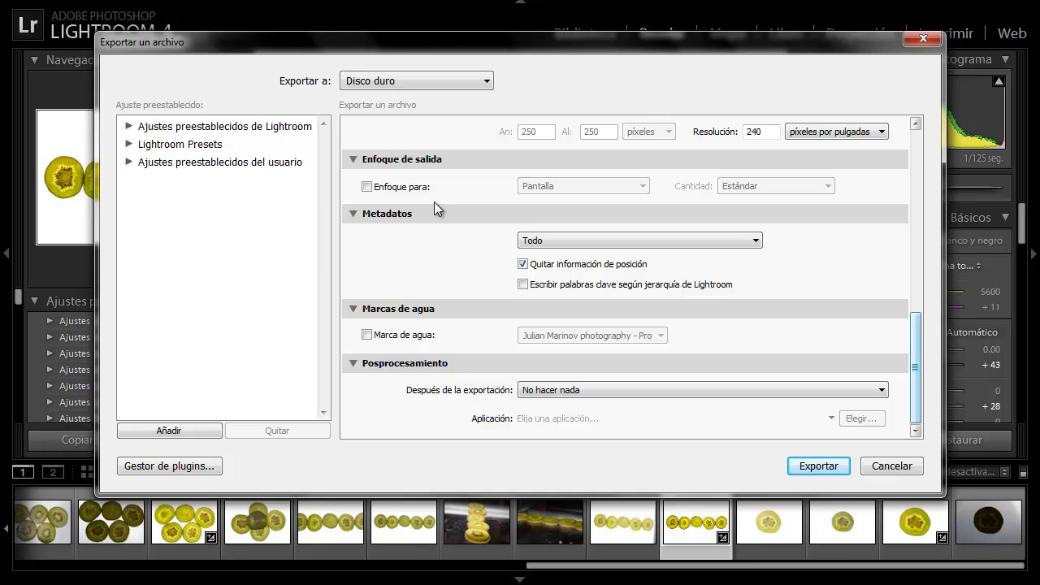
pyautogui.press('space')
pyautogui.press('Tab')
pyautogui.hotkey('alt', 'Down')
pyautogui.press('Down')
pyautogui.press('End')
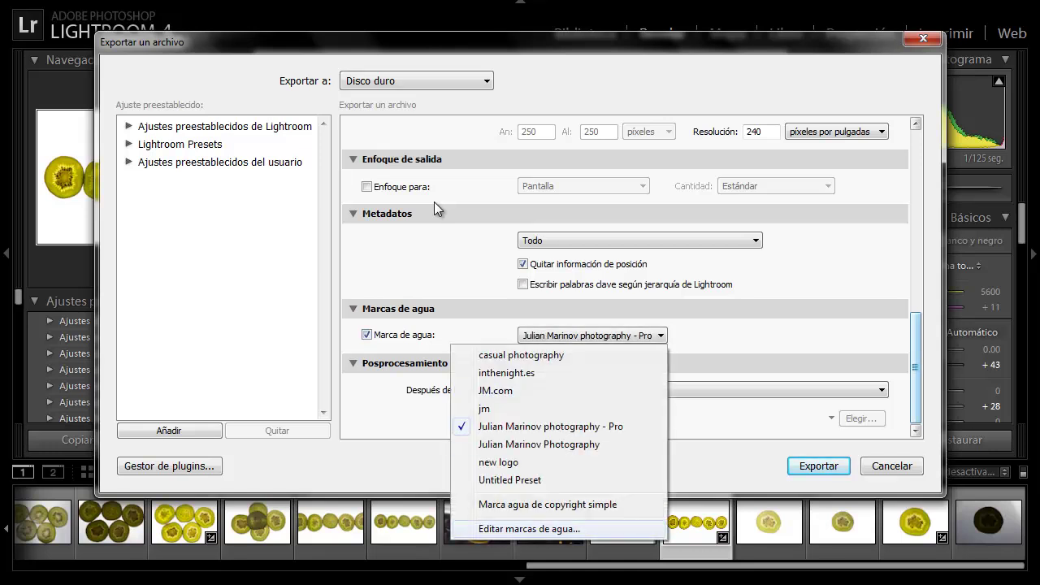
pyautogui.press('Return')
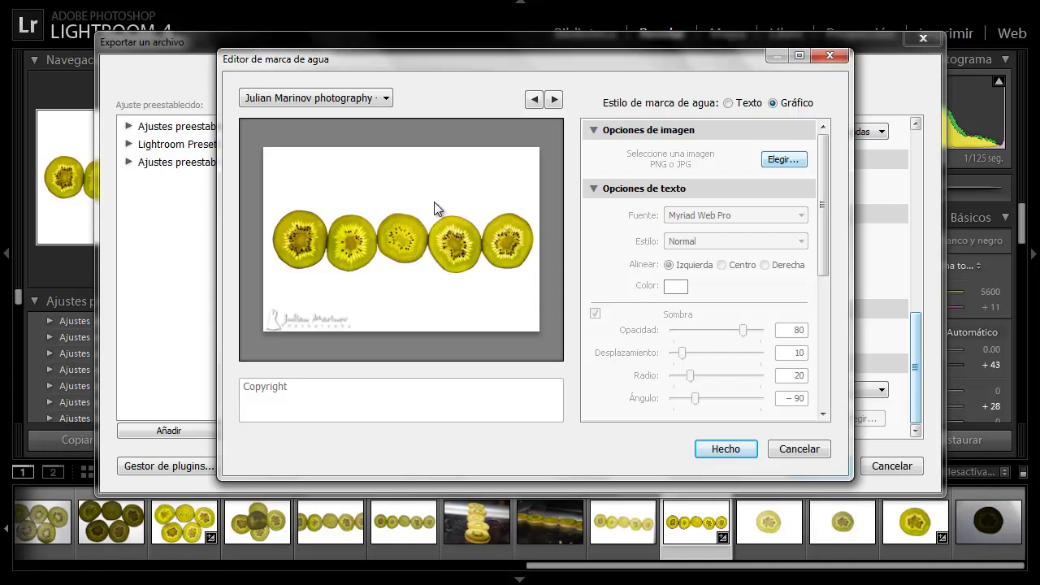
# Choose Untitled.png from the Desktop as the graphic watermark image.
pyautogui.press('space')
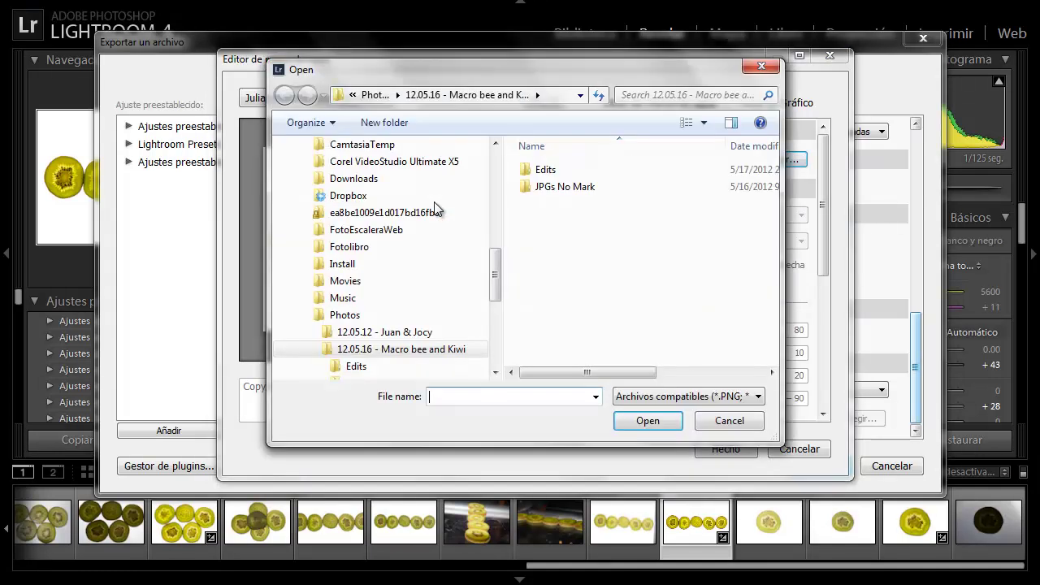
pyautogui.scroll(8, 434, 203)
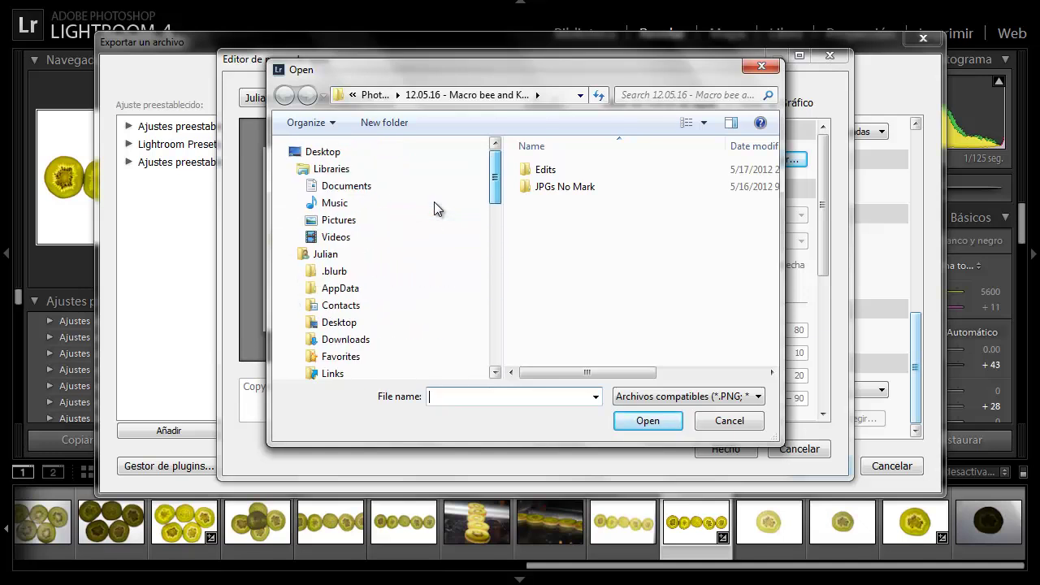
pyautogui.press('Home')
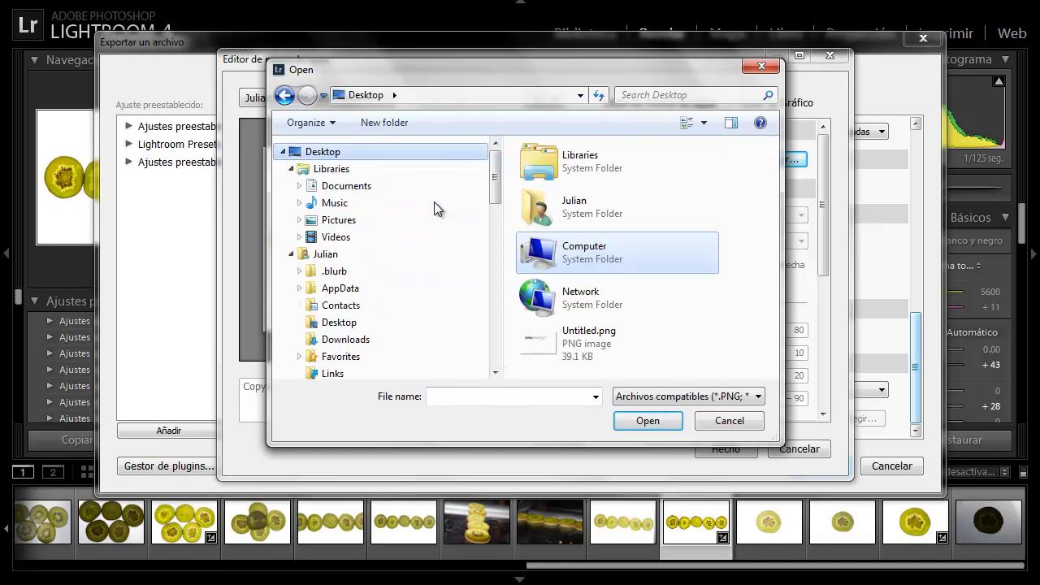
pyautogui.press('End')
pyautogui.press('Return')
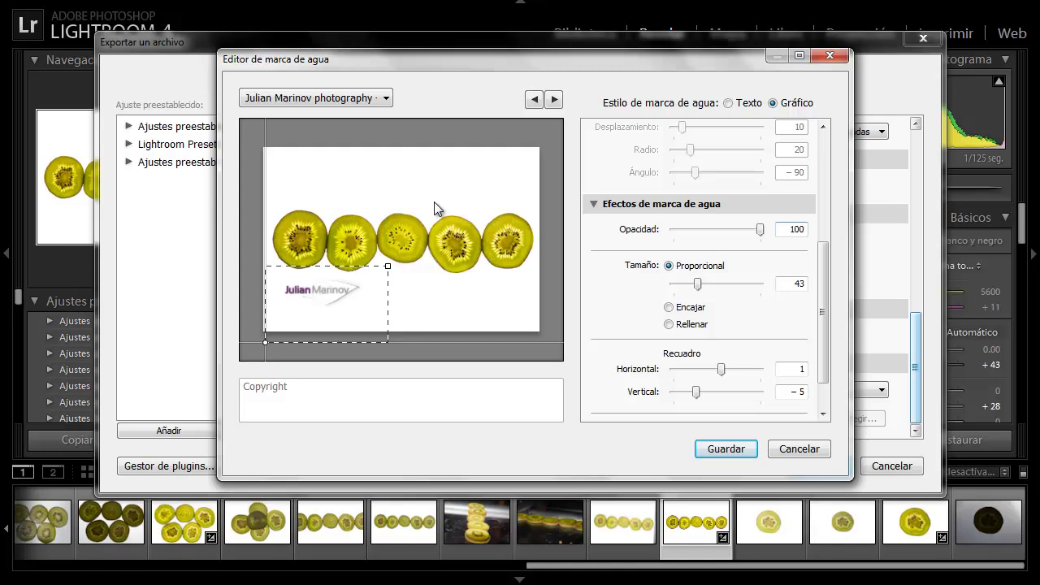
# Adjust the watermark offsets and try other anchors, leaving it anchored at bottom left.
pyautogui.press('Down')
pyautogui.press('Down')
pyautogui.press('Down')
pyautogui.press('Down')
pyautogui.press('Down')
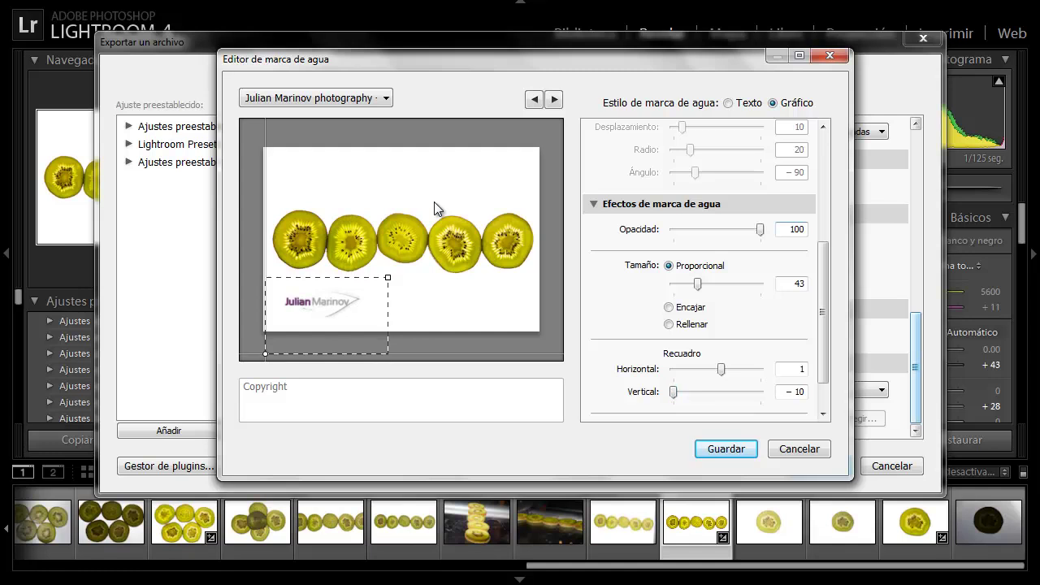
pyautogui.hotkey('shift', 'Tab')
pyautogui.press('Down')
pyautogui.press('Down')
pyautogui.press('Down')
pyautogui.press('Down')
pyautogui.press('Down')
pyautogui.press('Down')
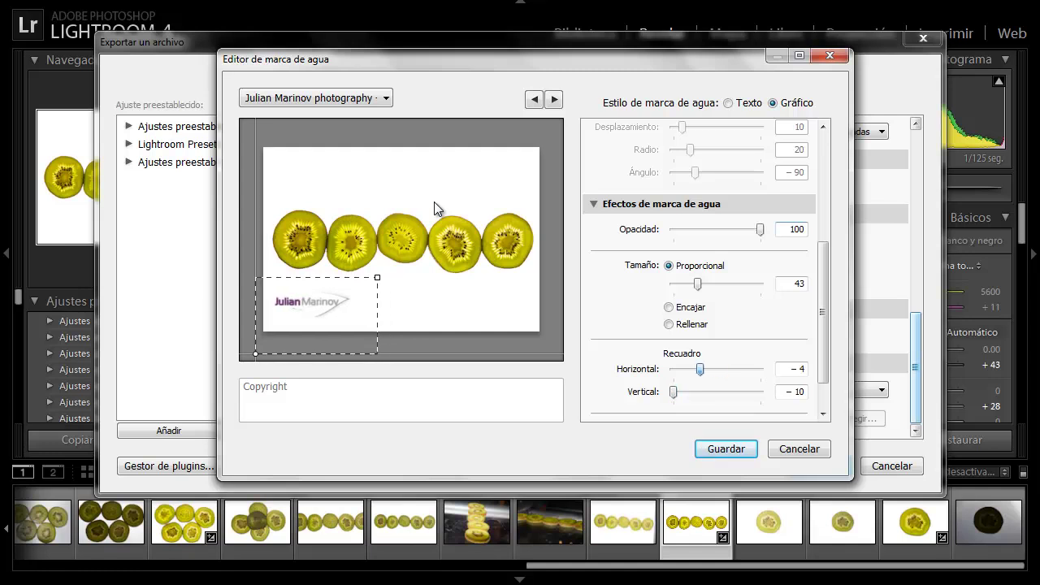
pyautogui.press('Down')
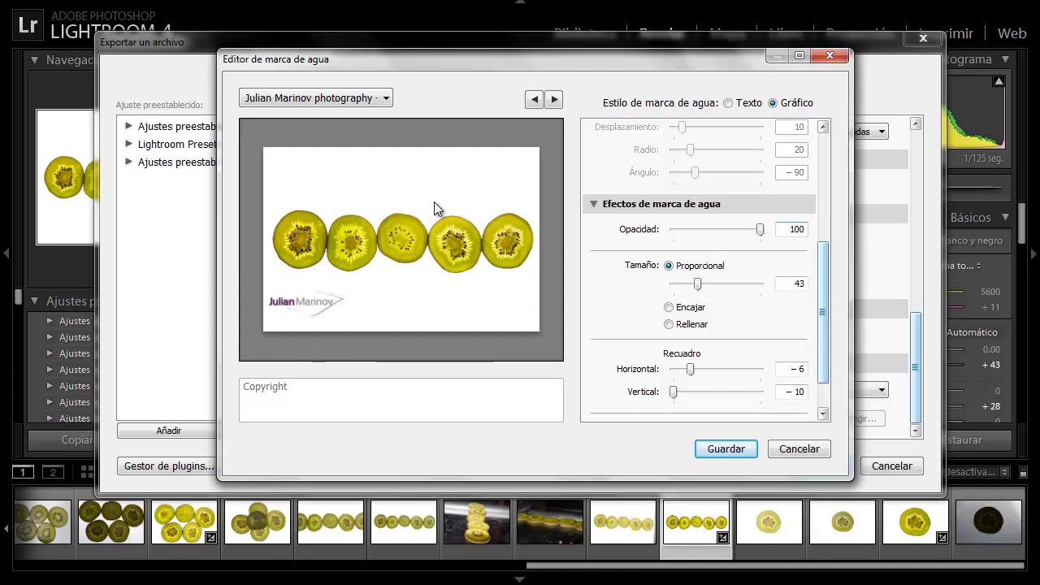
pyautogui.scroll(-3, 435, 209)
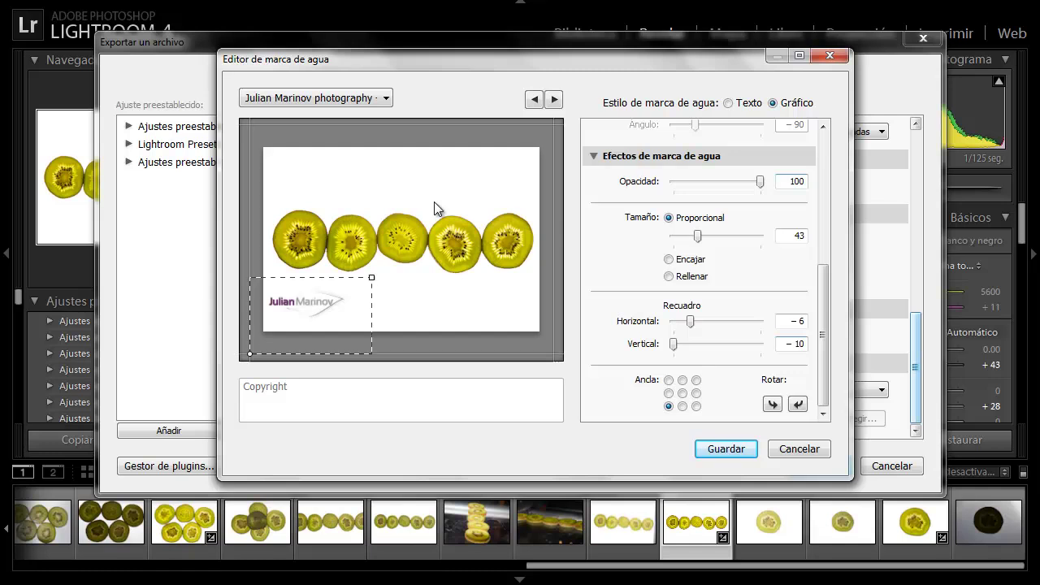
pyautogui.press('Right')
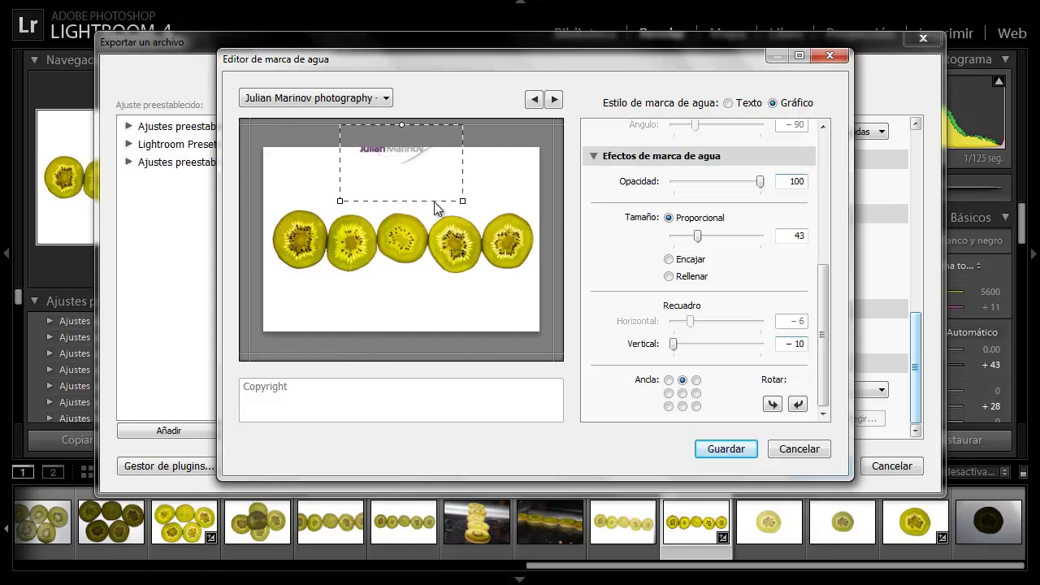
pyautogui.press('Right')
pyautogui.press('Down')
pyautogui.press('Left')
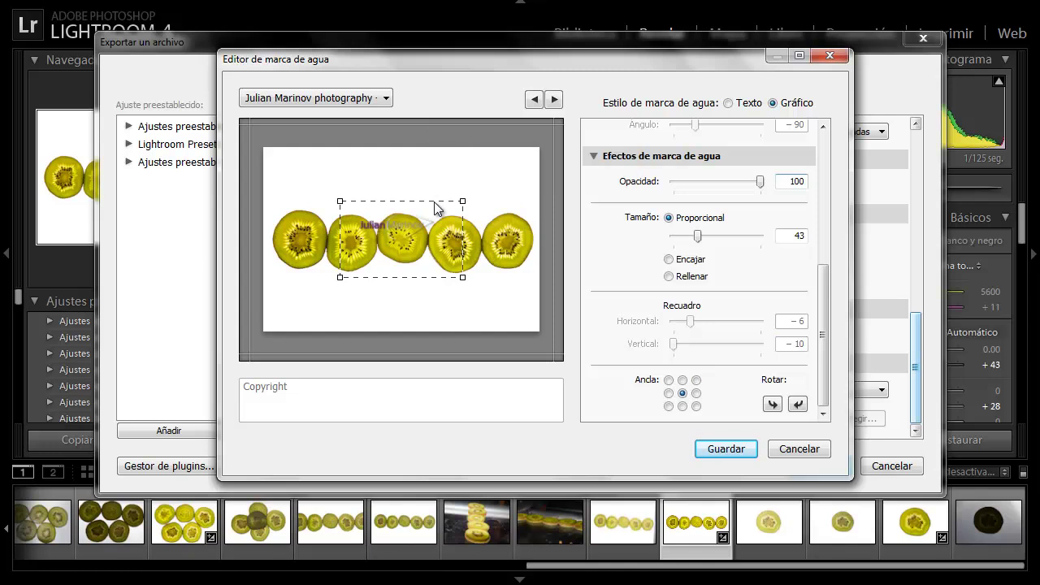
pyautogui.press('Left')
pyautogui.press('Down')
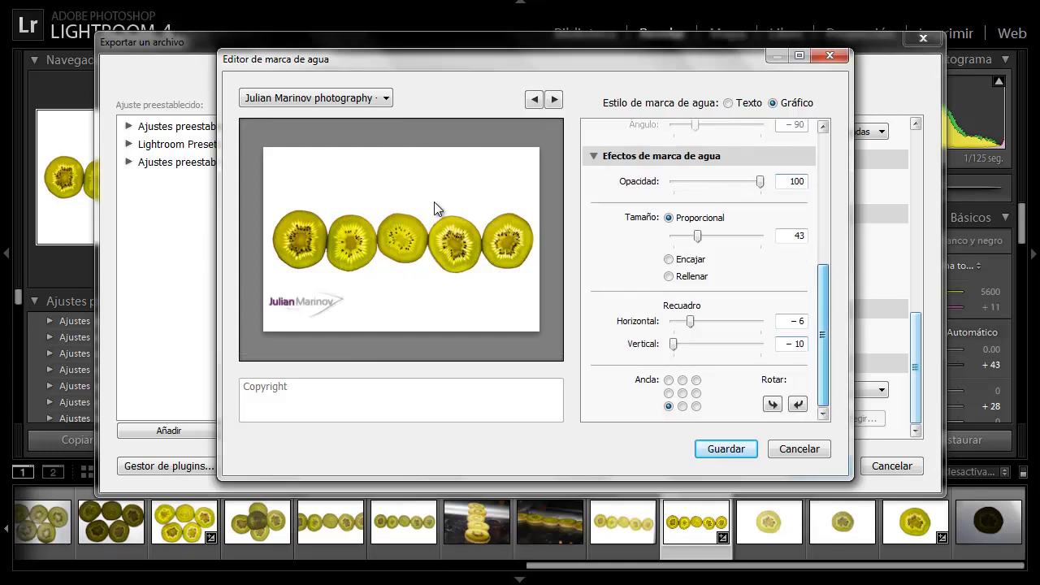
# Save the watermark settings as the preset 'marka de agua de prueba'.
pyautogui.press('Tab')
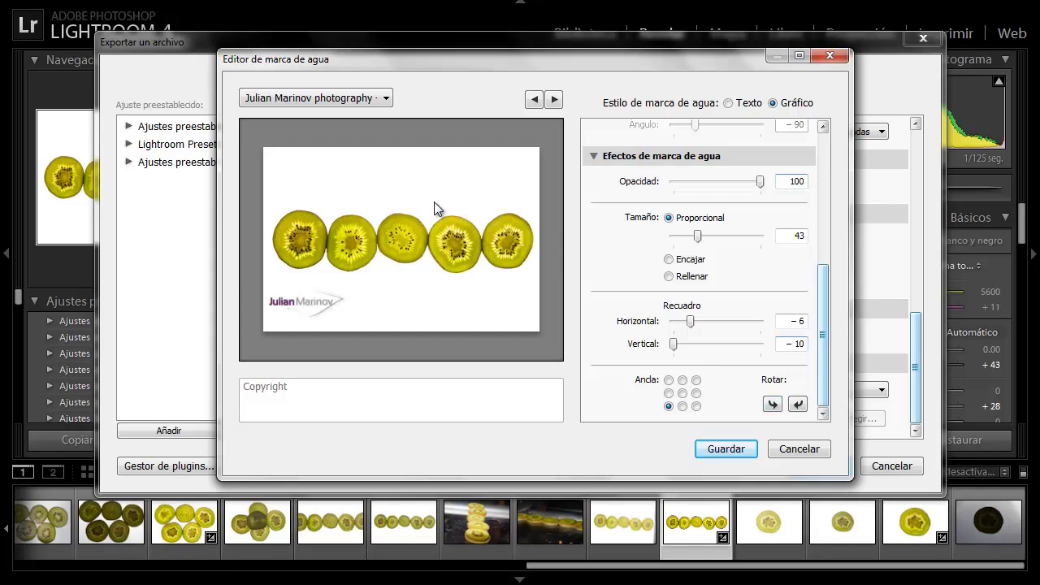
pyautogui.press('Return')
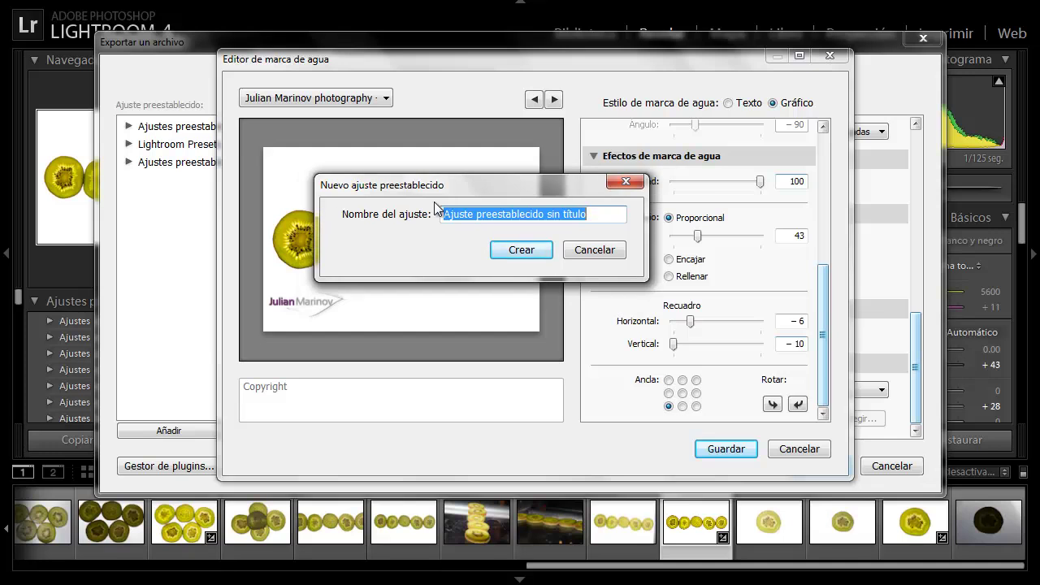
pyautogui.write('marka de agua de r')
pyautogui.press('BackSpace')
pyautogui.write('prueba')
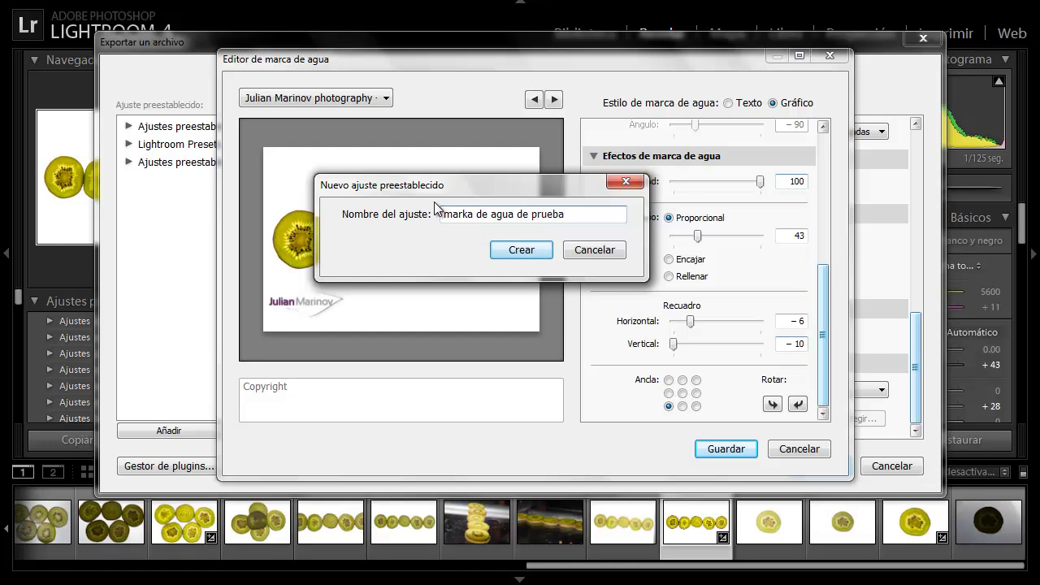
pyautogui.press('Return')
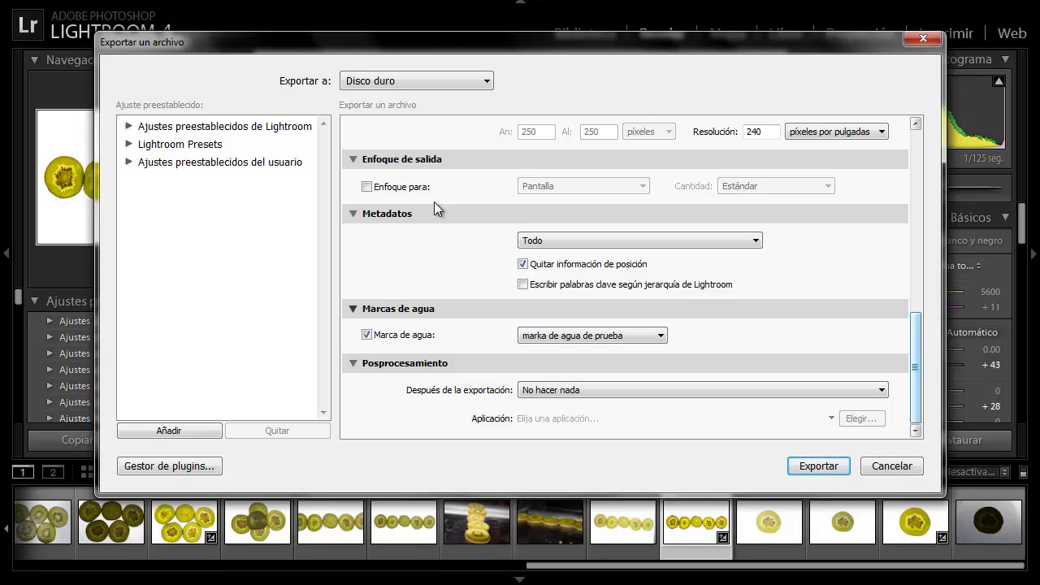
# Export the watermarked kiwi photo as kiwi-1.jpg to the Desktop.
pyautogui.scroll(10, 435, 208)
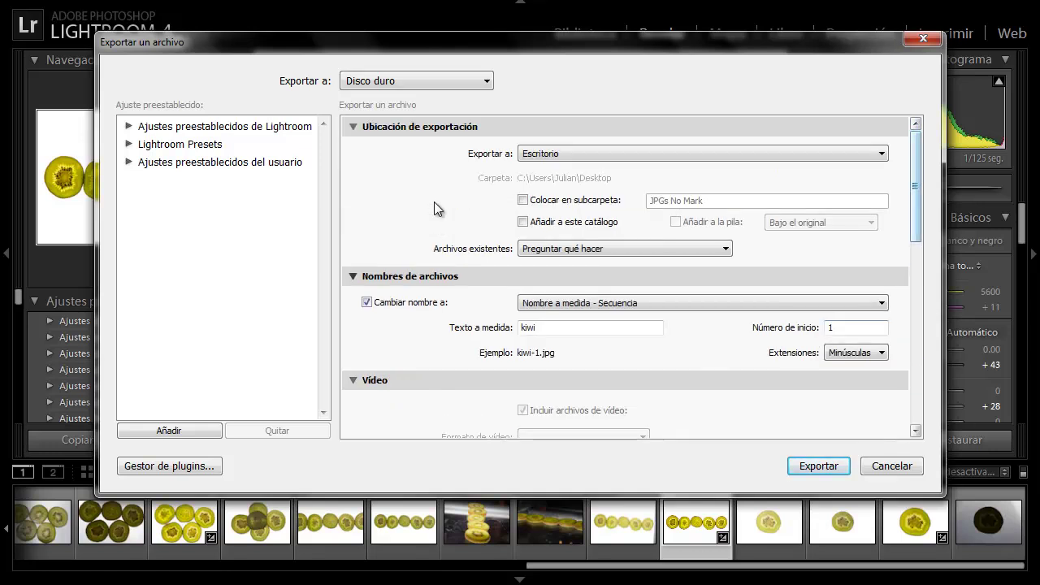
pyautogui.press('Return')
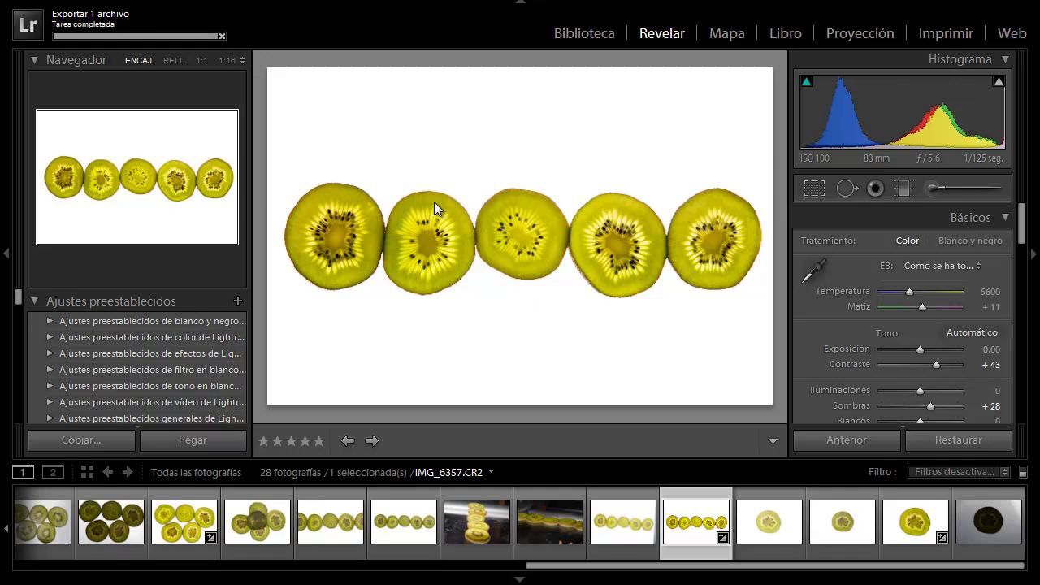
# Open kiwi-1.jpg in Photo Viewer, view it as a full-screen slideshow, then close it.
pyautogui.press('super+d')
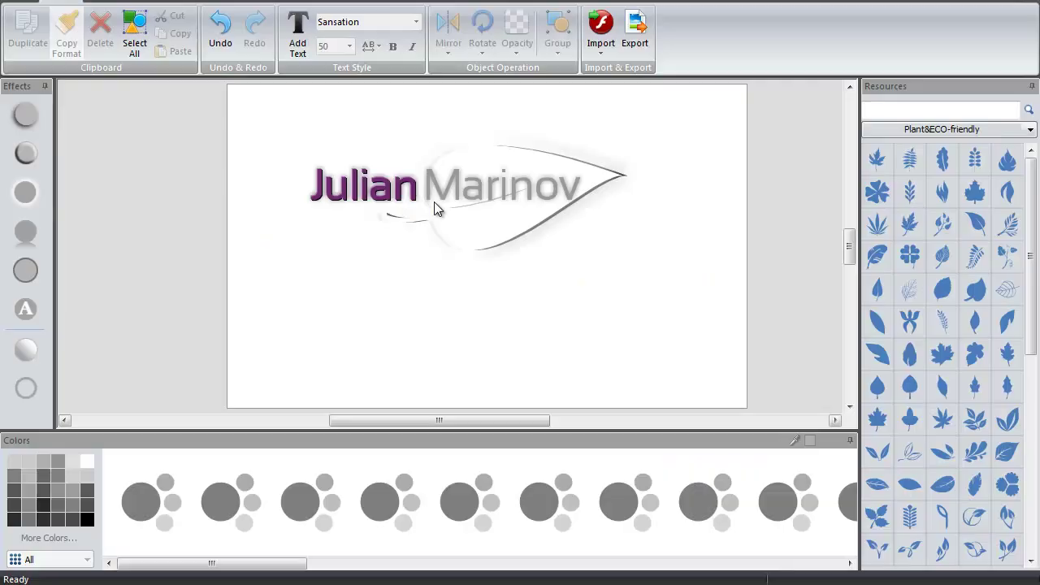
pyautogui.press('Down')
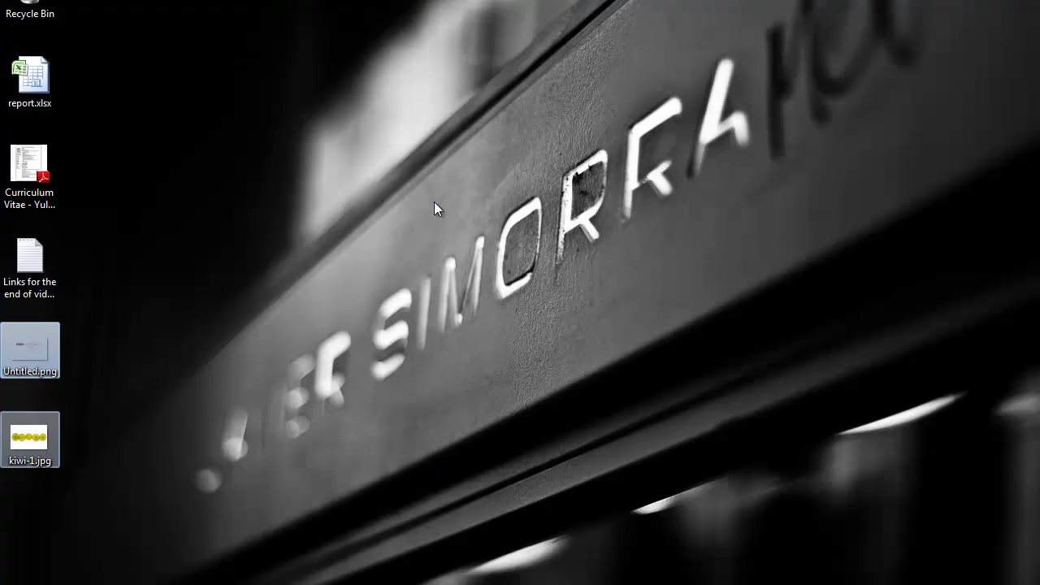
pyautogui.press('Return')
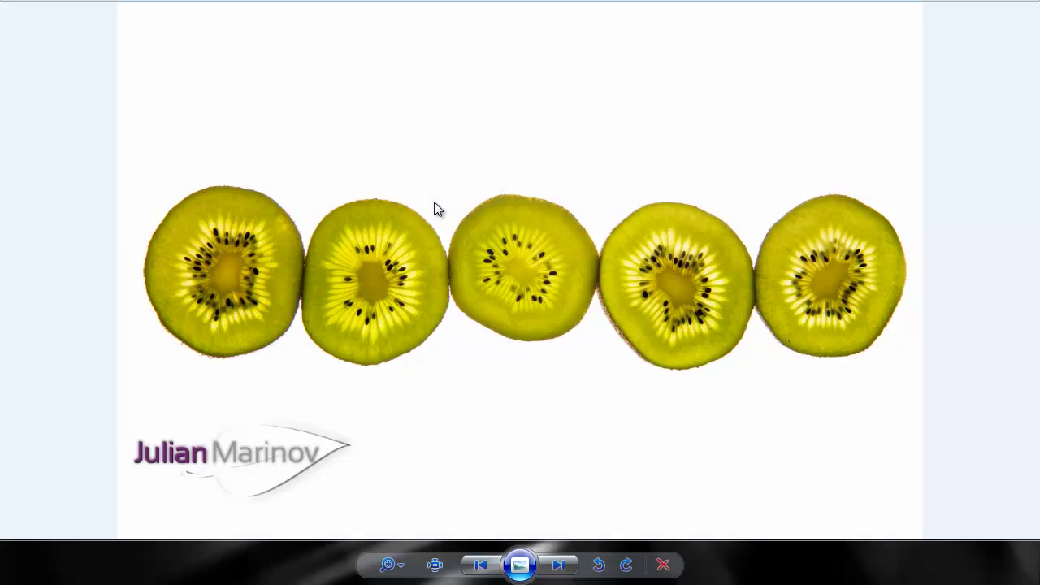
pyautogui.press('F11')
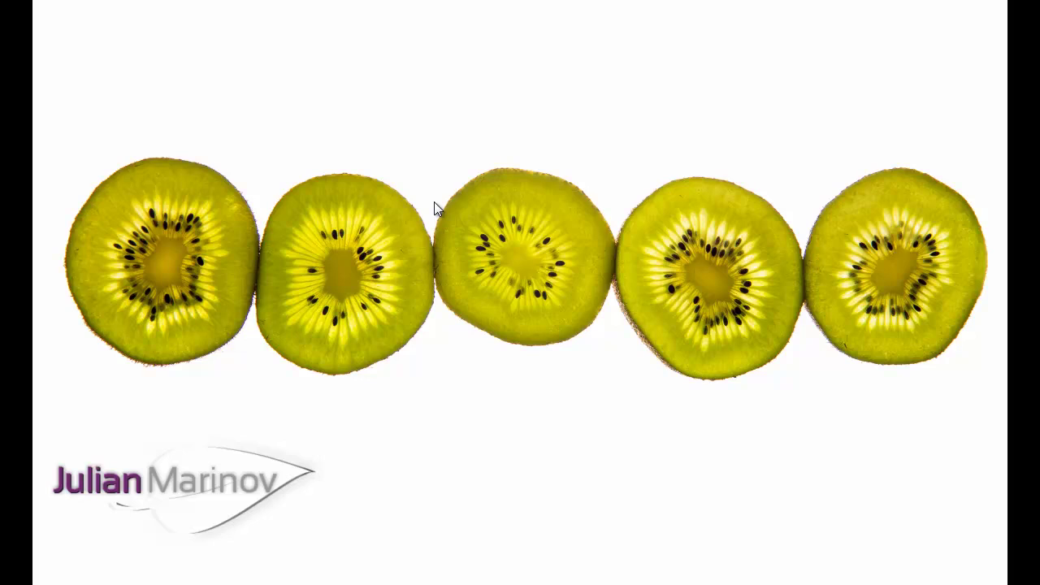
pyautogui.press('Escape')
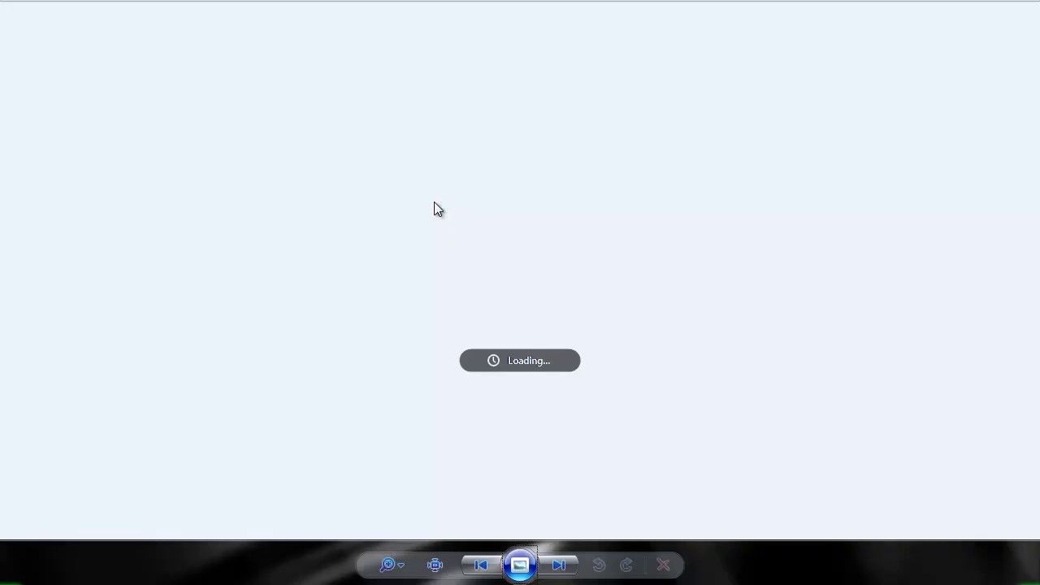
pyautogui.press('Escape')
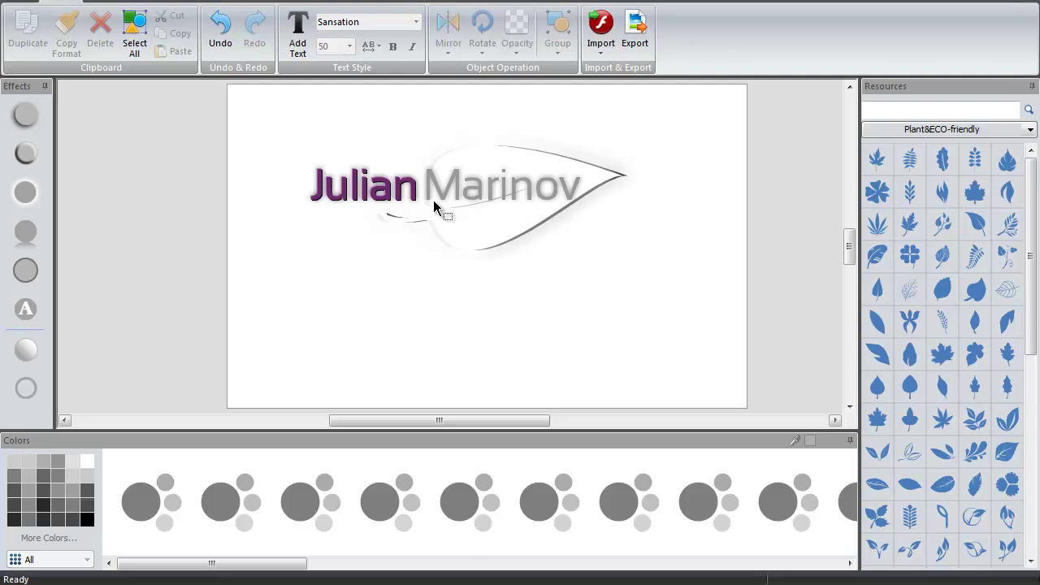
# Place a leaf shape on the logo and try flower, branch and maple leaf replacements.
pyautogui.moveTo(435, 208); pyautogui.dragTo(435, 209)
pyautogui.click(435, 209)
pyautogui.moveTo(909, 321); pyautogui.dragTo(435, 208)
pyautogui.moveTo(910, 289); pyautogui.dragTo(435, 209)
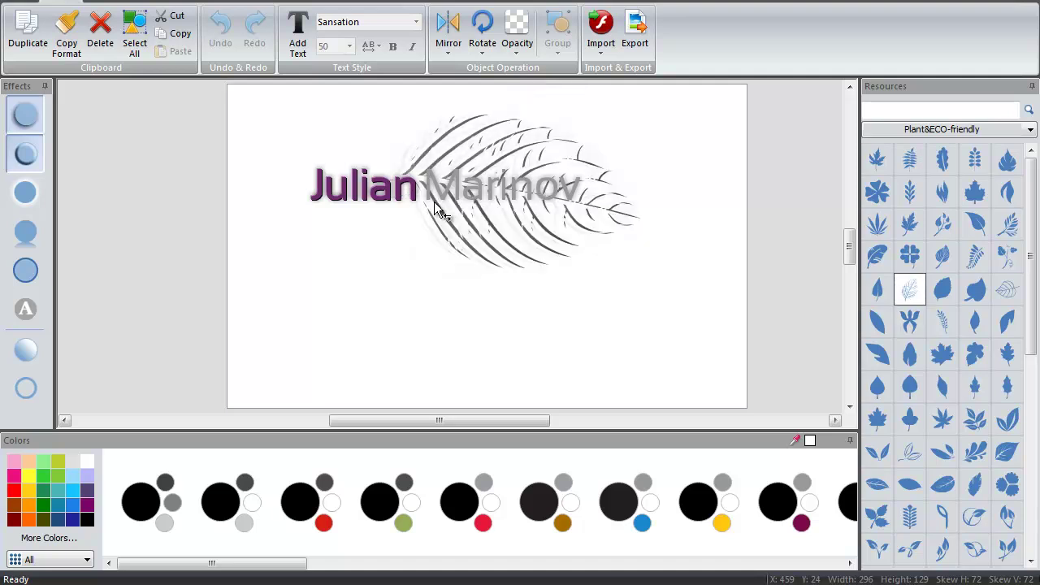
pyautogui.moveTo(942, 321); pyautogui.dragTo(435, 209)
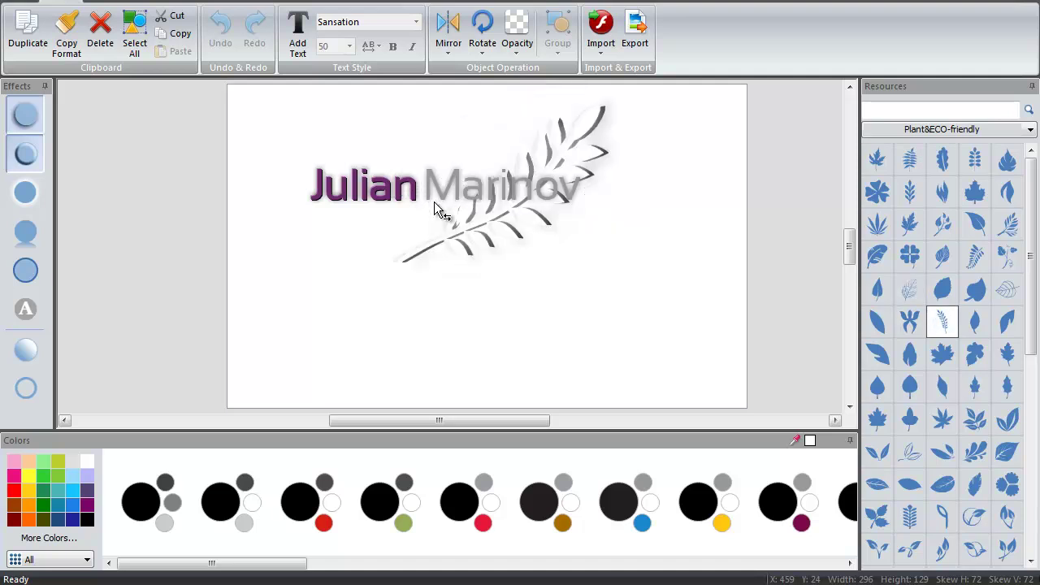
pyautogui.moveTo(942, 354); pyautogui.dragTo(435, 209)
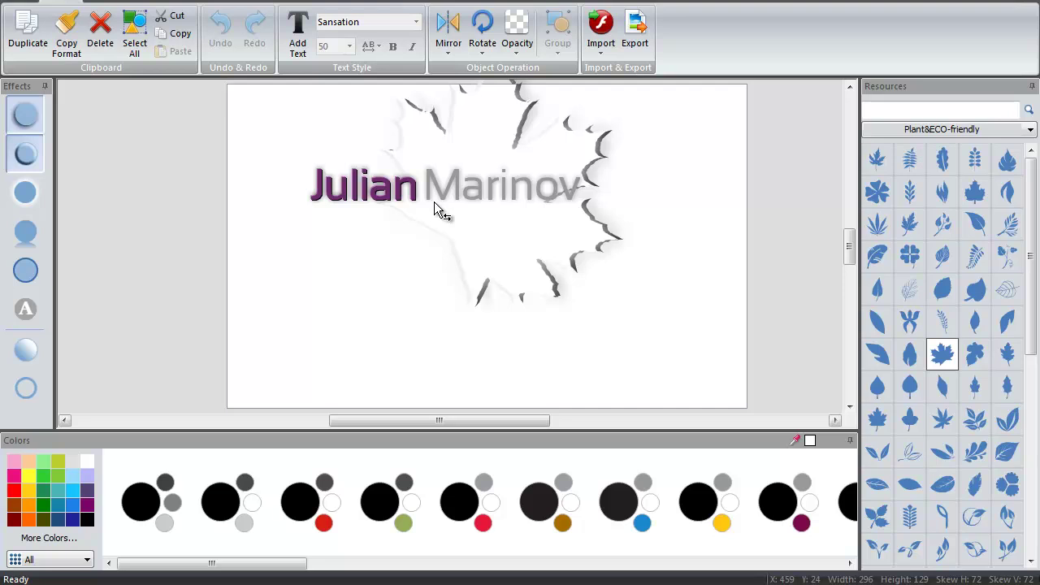
# Browse through further plant, leaf and branch shapes in the Resources panel.
pyautogui.press('Down')
pyautogui.press('Down')
pyautogui.press('Left')
pyautogui.press('Down')
pyautogui.press('Down')
pyautogui.press('Right')
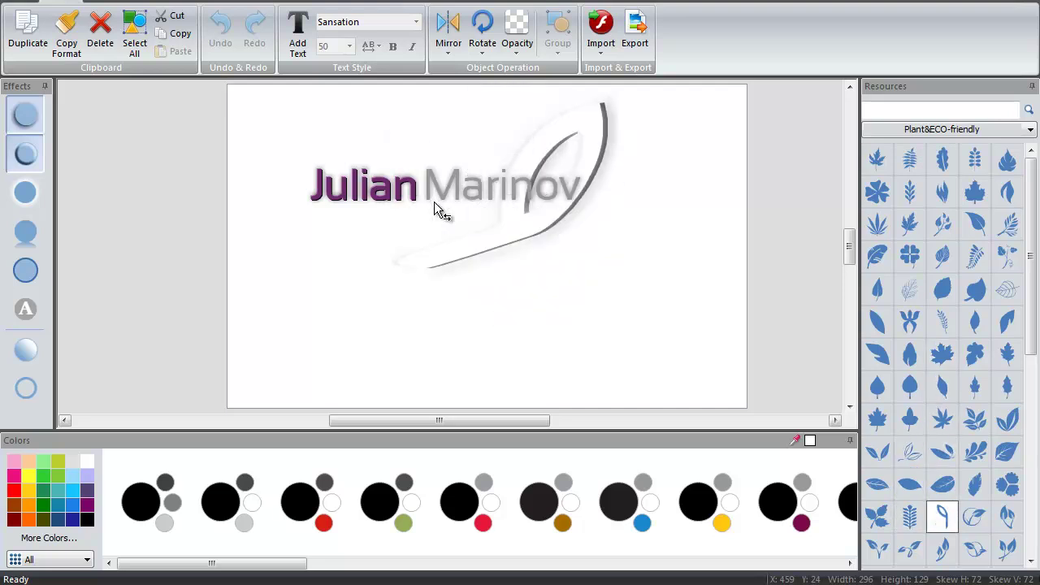
pyautogui.press('Right')
pyautogui.press('Up')
pyautogui.press('Up')
pyautogui.press('Up')
pyautogui.press('Right')
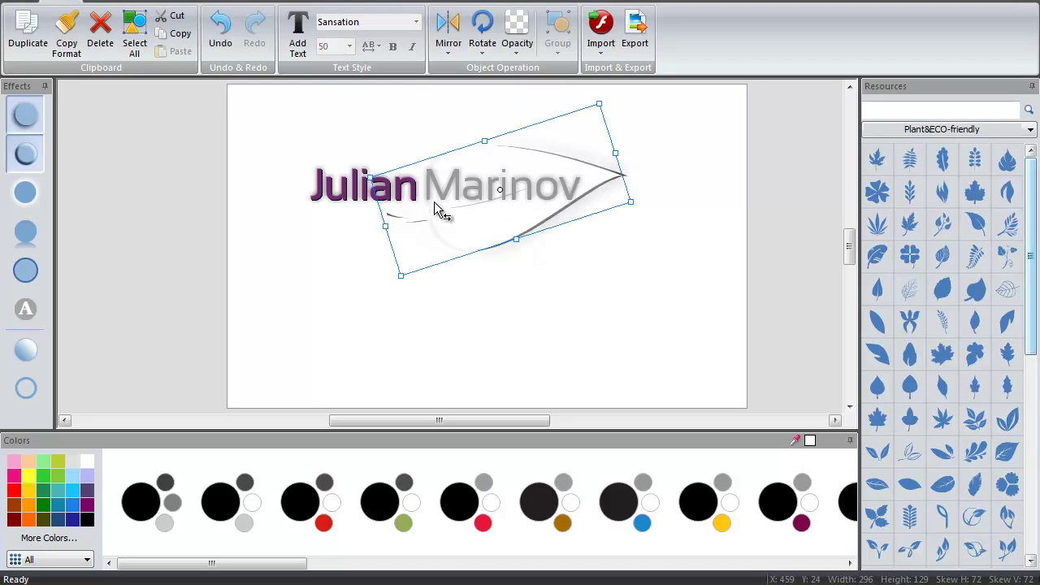
pyautogui.press('Down')
pyautogui.press('Down')
pyautogui.press('Down')
pyautogui.press('Down')
pyautogui.press('Down')
pyautogui.press('Down')
pyautogui.press('Left')
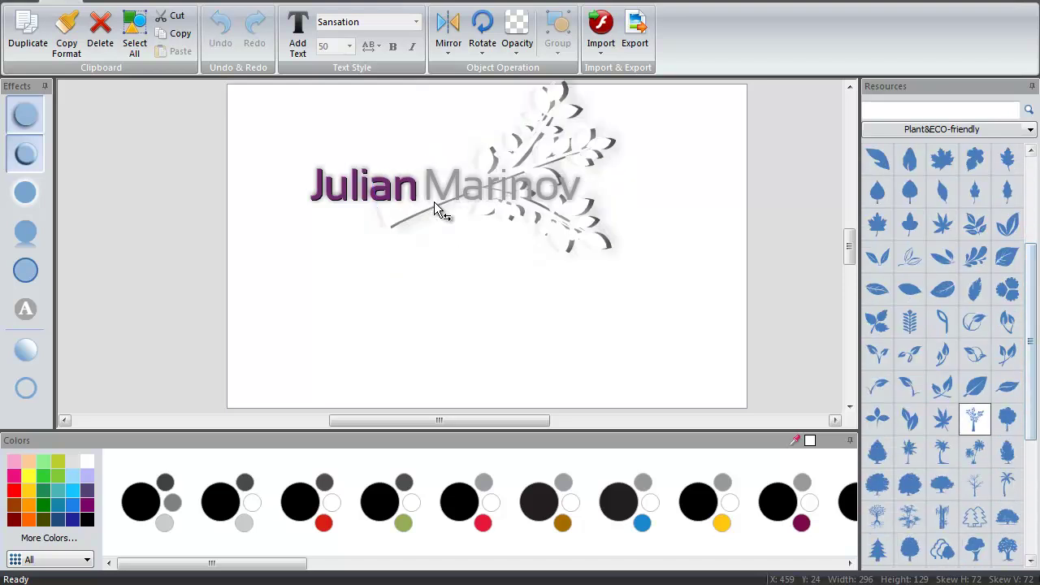
pyautogui.press('Down')
pyautogui.press('Down')
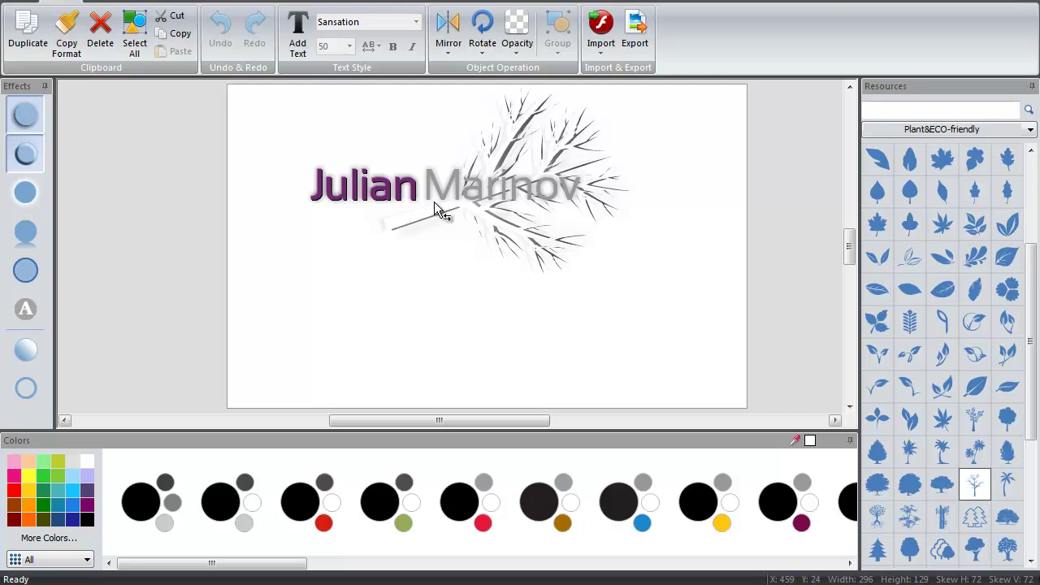
pyautogui.press('Up')
pyautogui.press('Up')
pyautogui.press('Up')
pyautogui.press('Up')
pyautogui.press('Up')
pyautogui.press('Up')
pyautogui.press('Up')
pyautogui.press('Up')
pyautogui.press('Up')
pyautogui.press('Up')
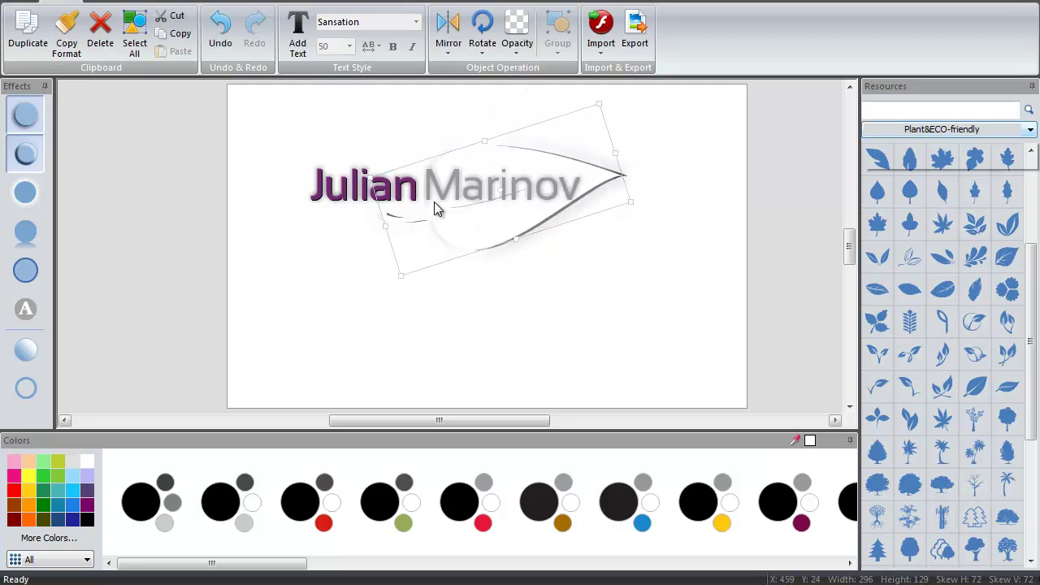
# Switch resources to Science&Networking and settle on the globe outline shape.
pyautogui.hotkey('alt', 'Down')
pyautogui.press('Down')
pyautogui.press('Down')
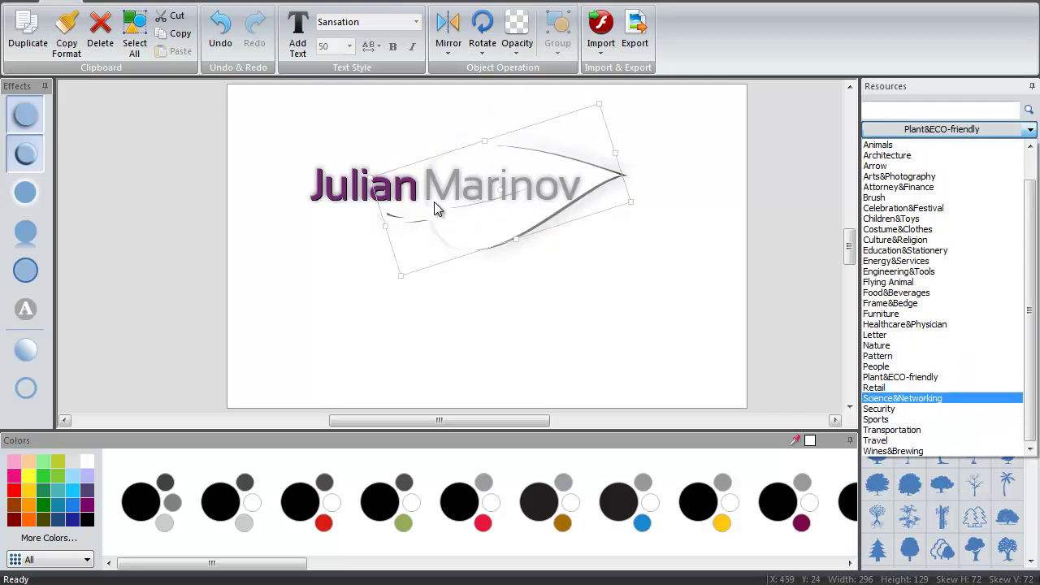
pyautogui.press('Return')
pyautogui.press('Left')
pyautogui.press('Down')
pyautogui.press('Down')
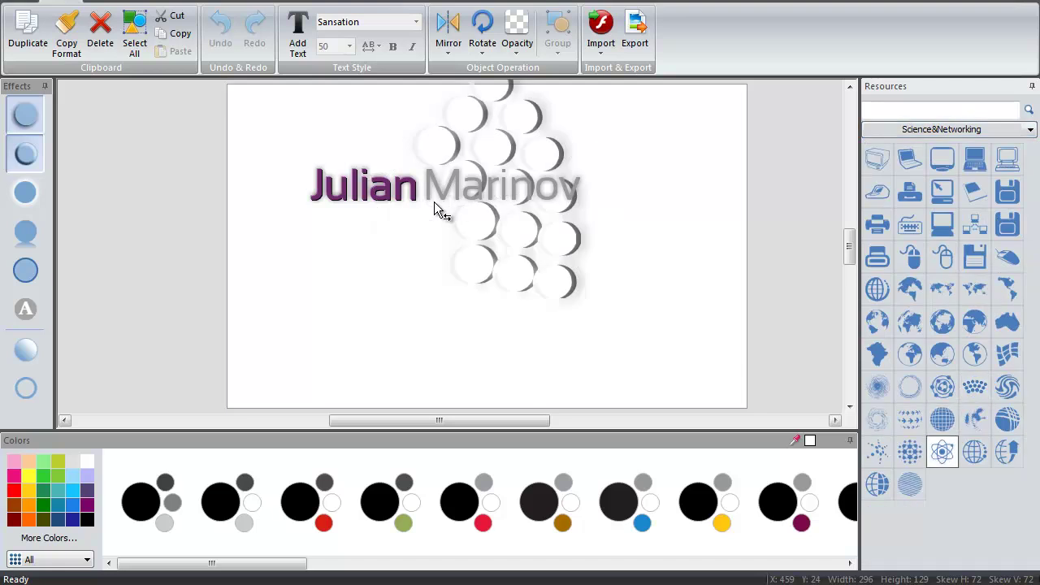
pyautogui.press('Left')
pyautogui.press('Left')
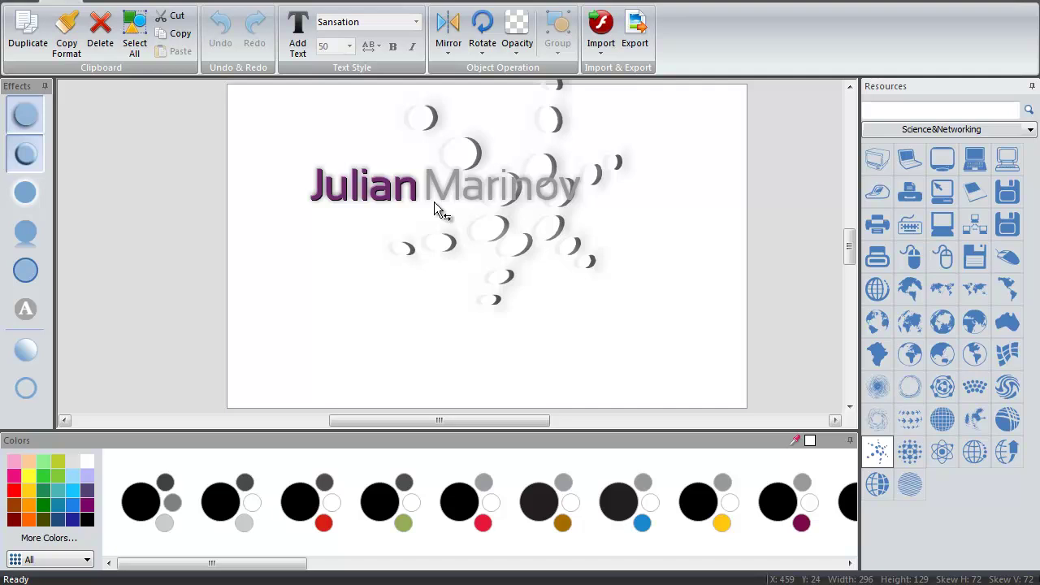
pyautogui.press('Left')
pyautogui.press('Left')
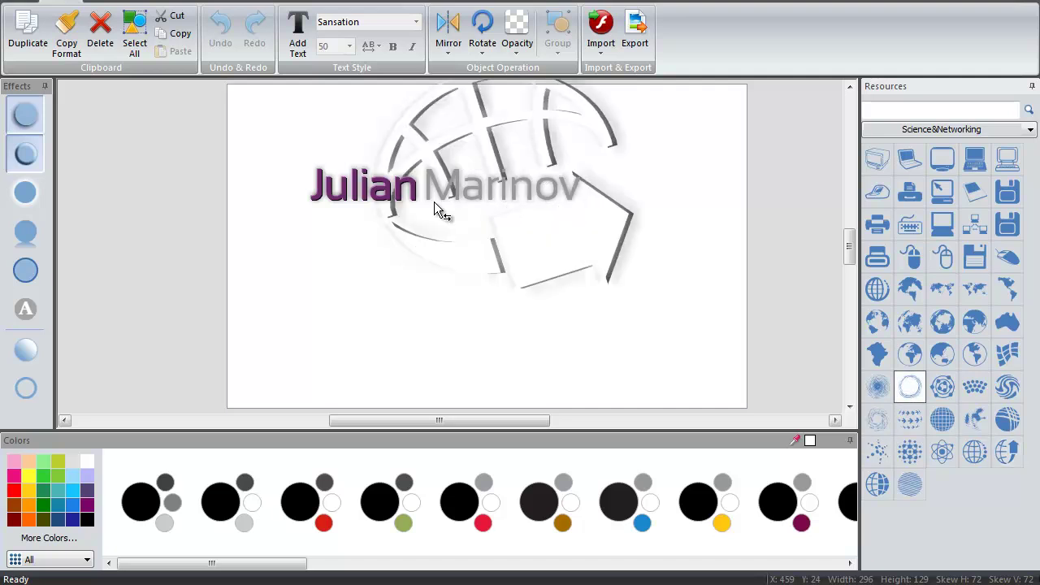
pyautogui.press('Left')
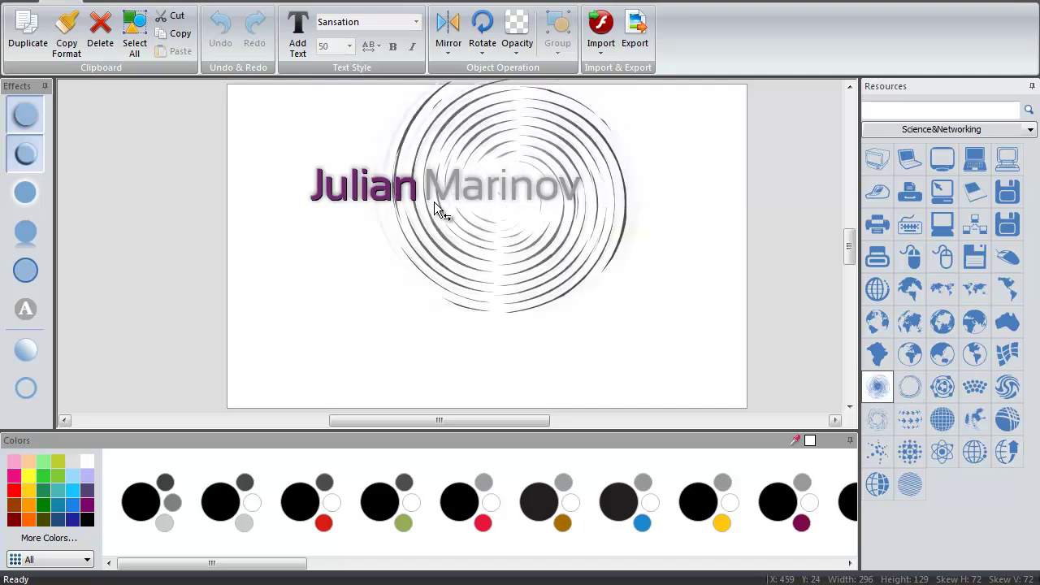
pyautogui.press('Right')
pyautogui.press('Right')
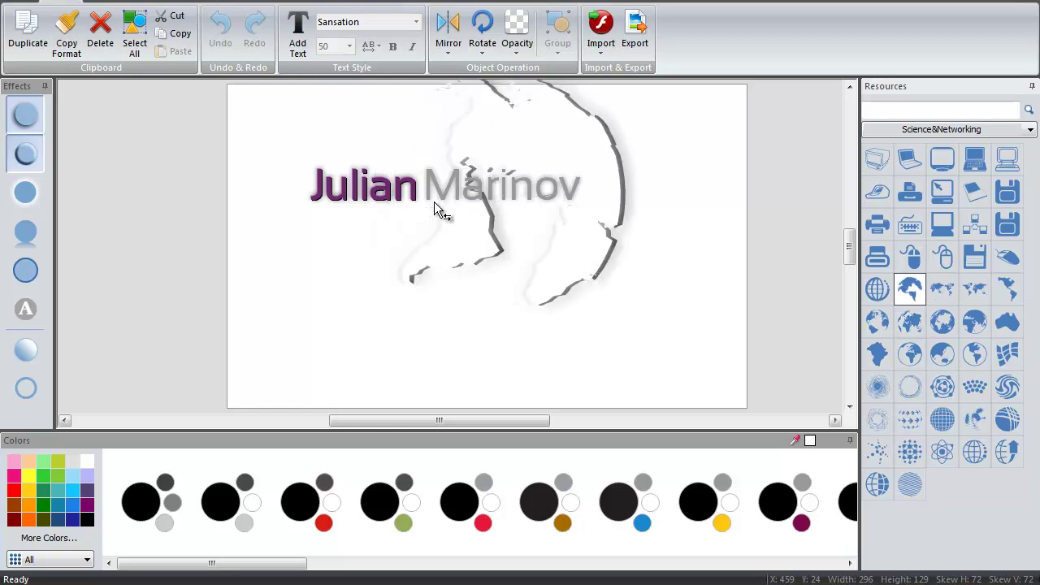
pyautogui.click(437, 210)
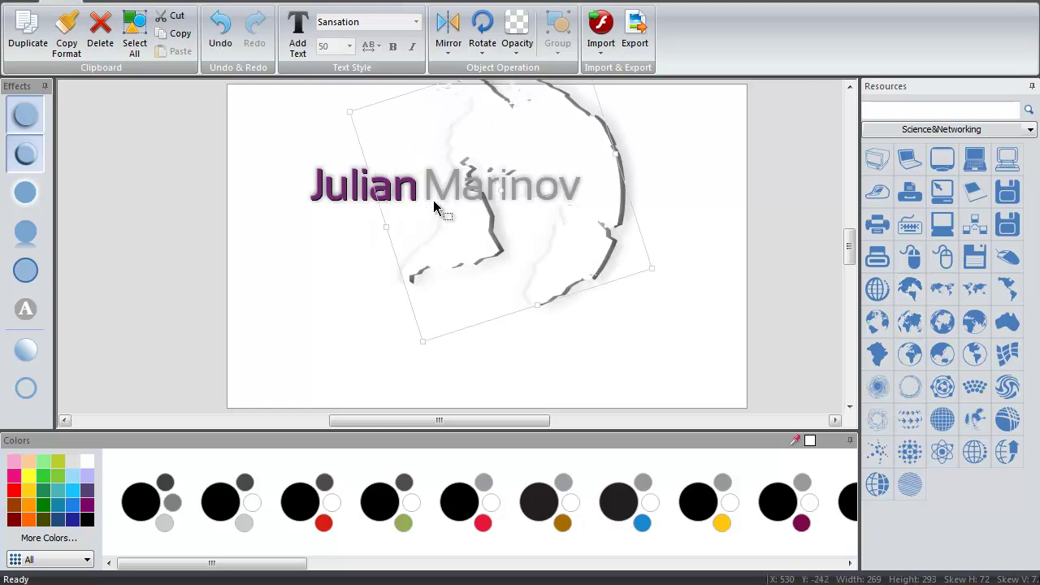